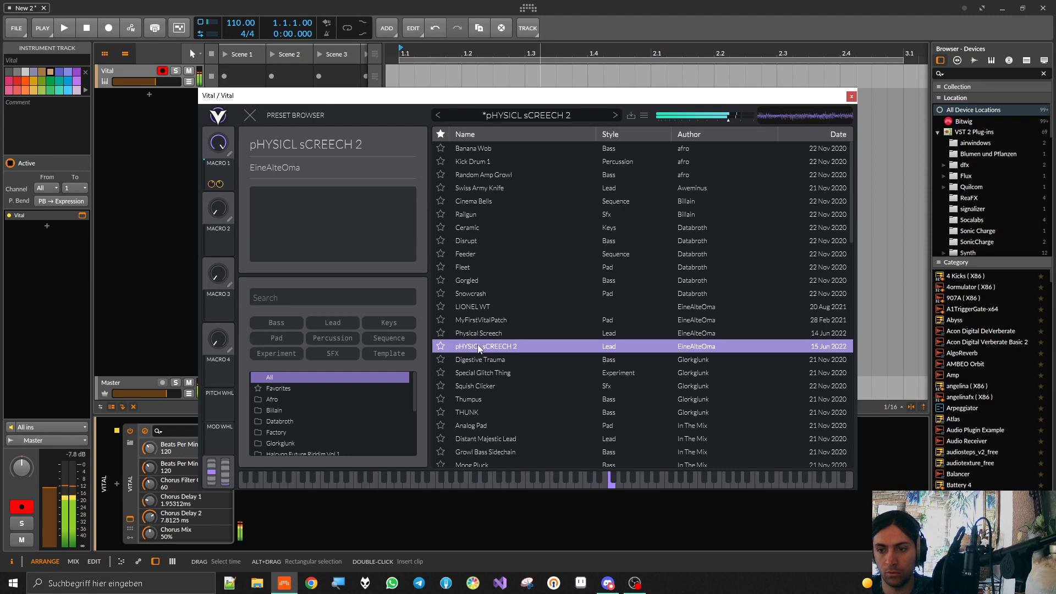
- Load the Physical Screech preset, and delete the existing Vital track from the project
left_click(475, 335)
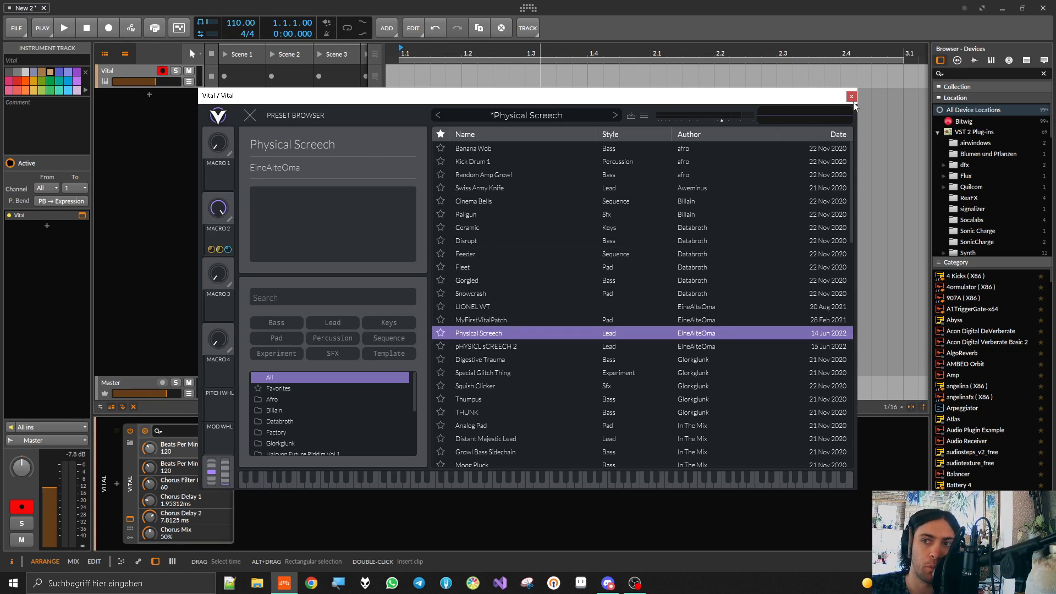
left_click(132, 74)
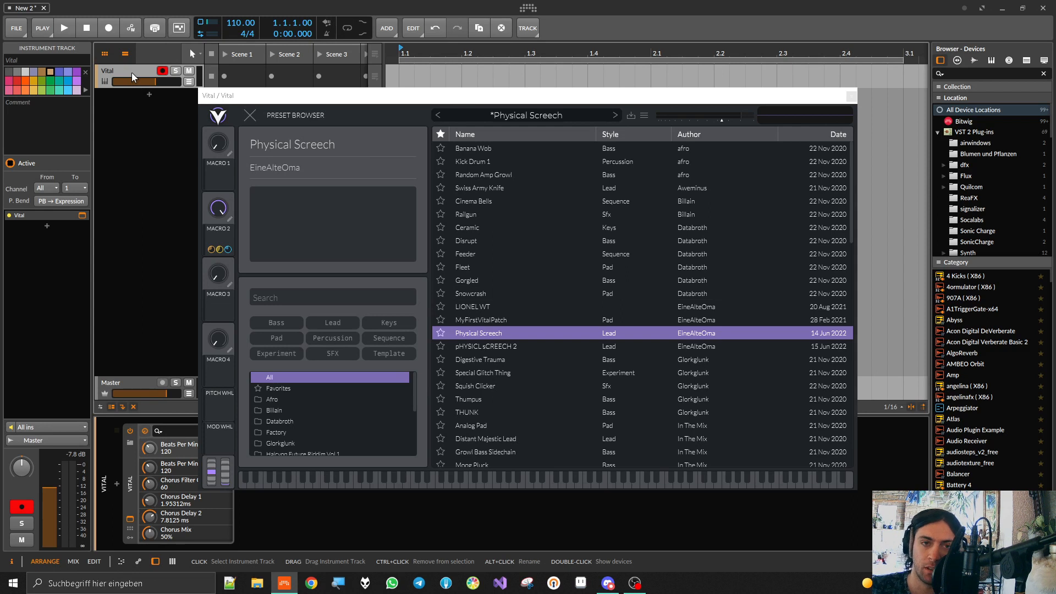
key("Delete")
- Create a new instrument track with the Vital synth and arm it for recording
double_click(150, 64)
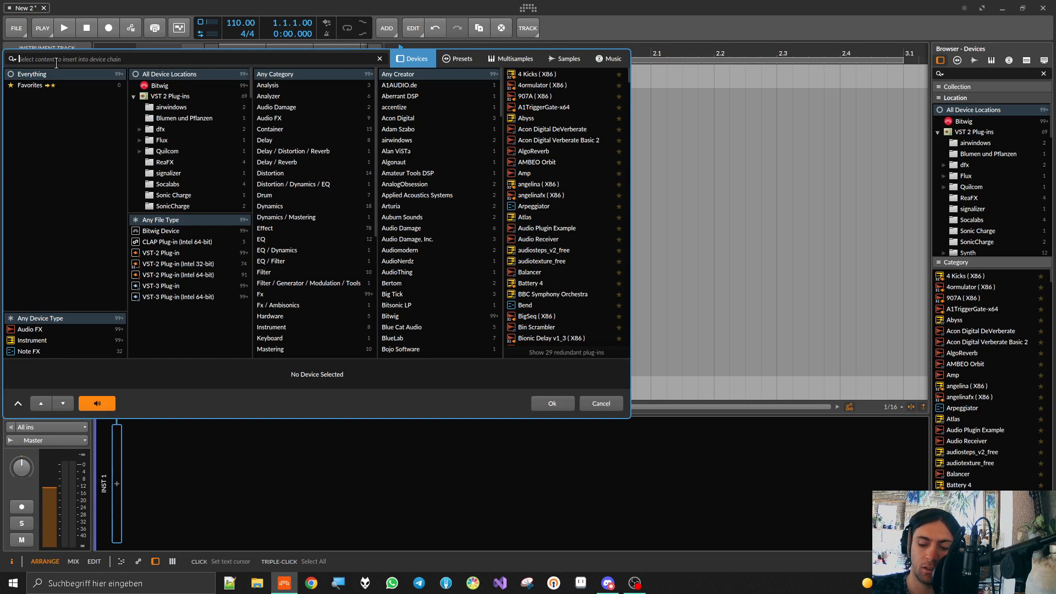
type("VITAL")
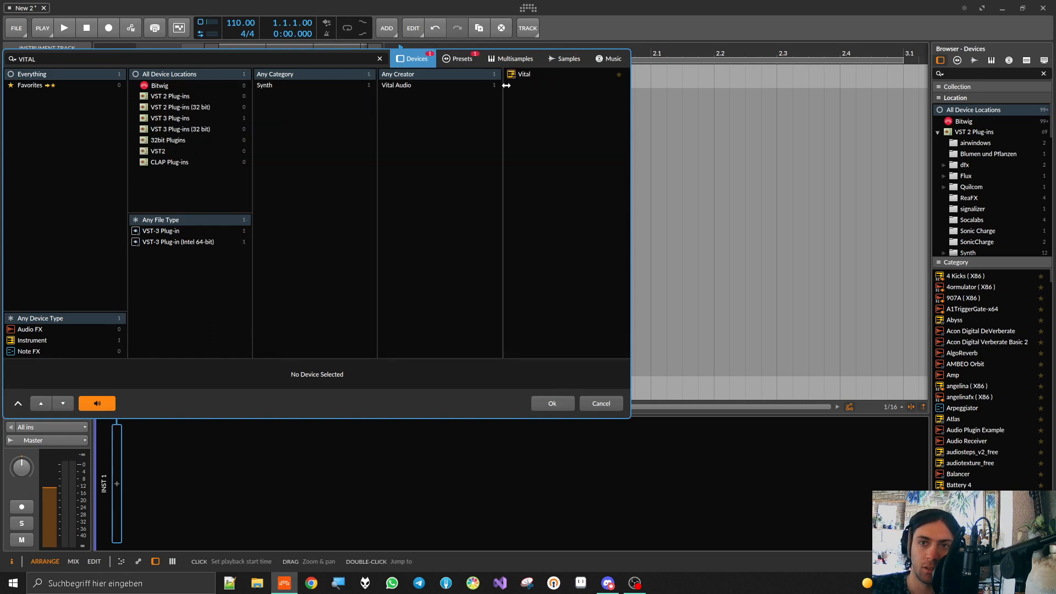
double_click(527, 77)
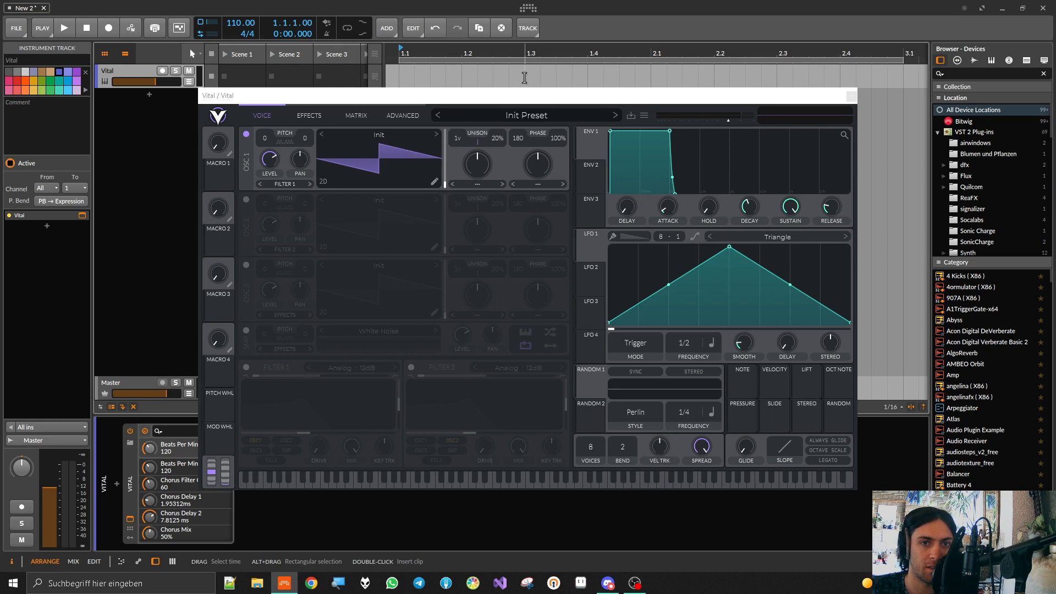
left_click(164, 71)
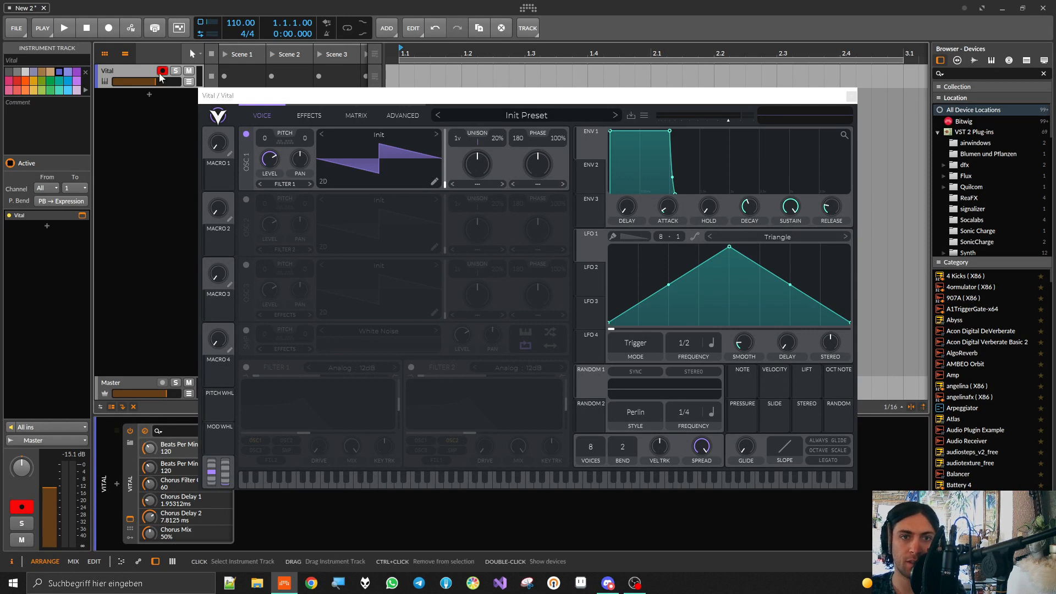
- Set oscillator 1's phase randomization to 0% and enable Filter 1 with its cutoff at -52 semitones
left_click_drag(555, 138, 563, 418)
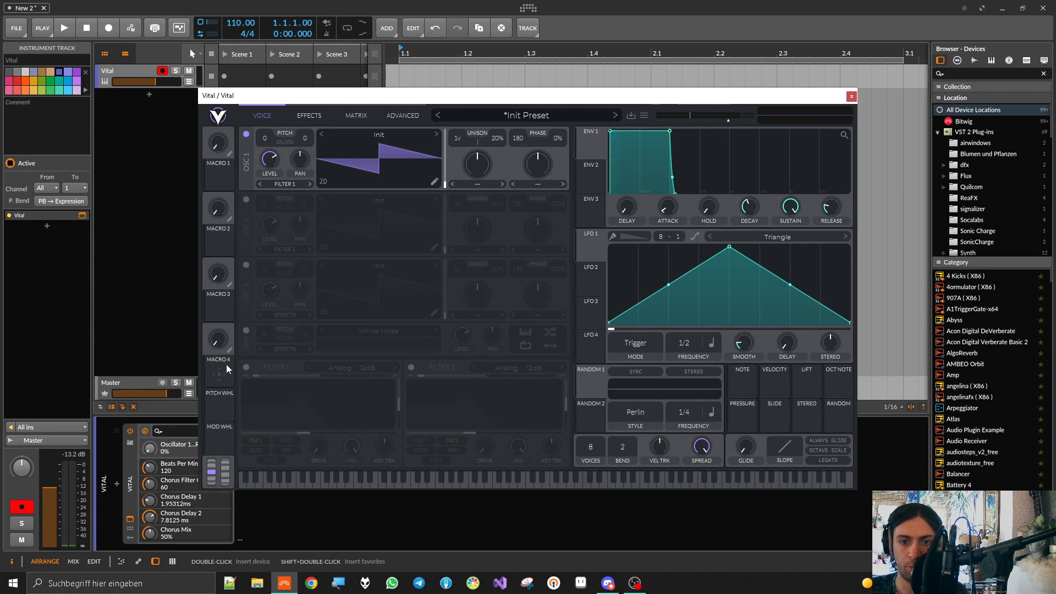
left_click(247, 367)
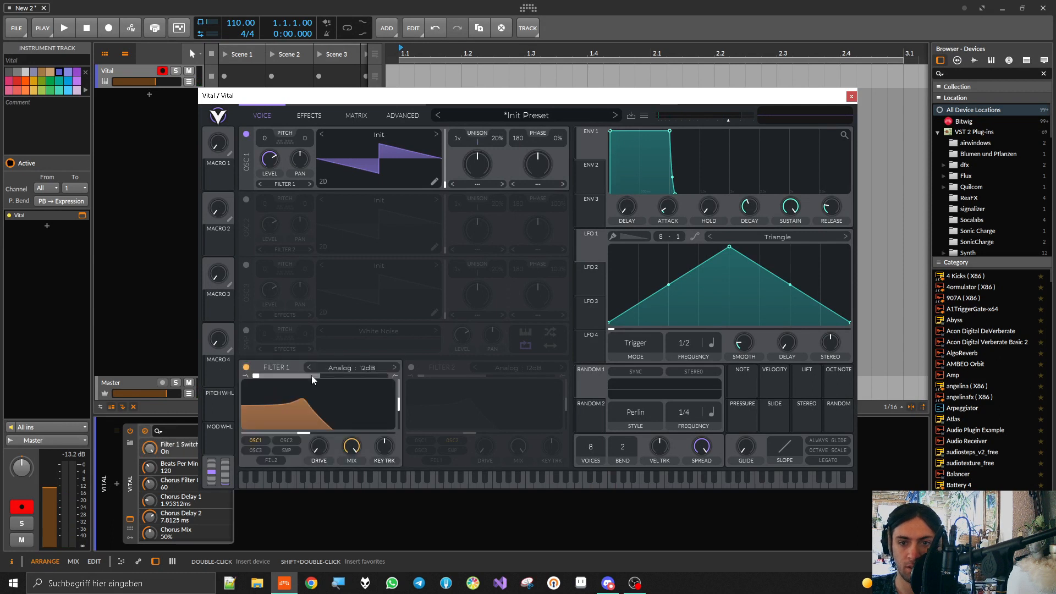
left_click_drag(306, 437, 242, 435)
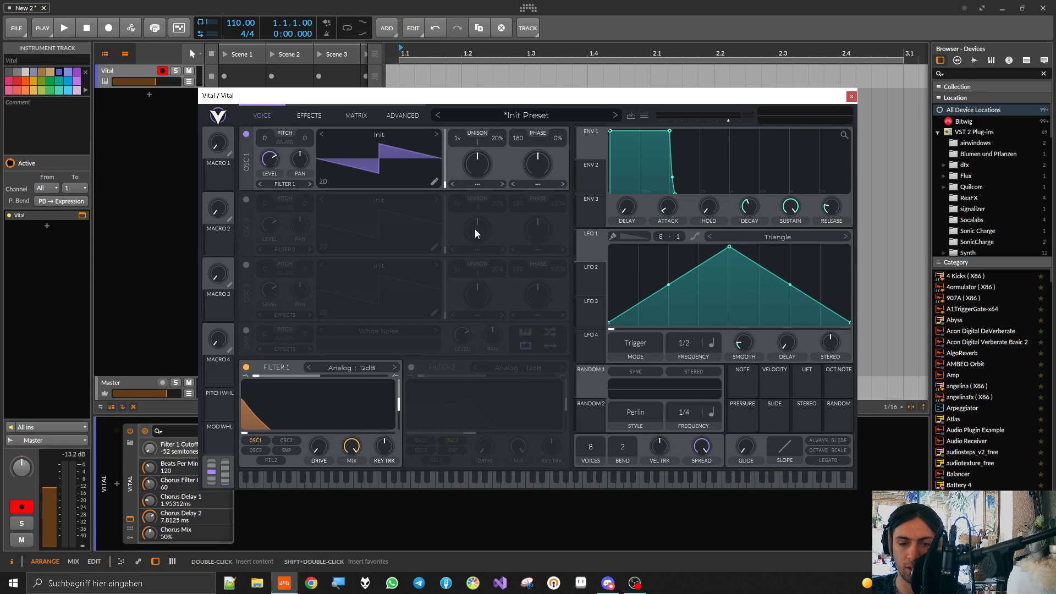
- Assign Note as a modulator of Filter 1's cutoff and set the filter's resonance to 100%
left_click_drag(744, 376, 324, 409)
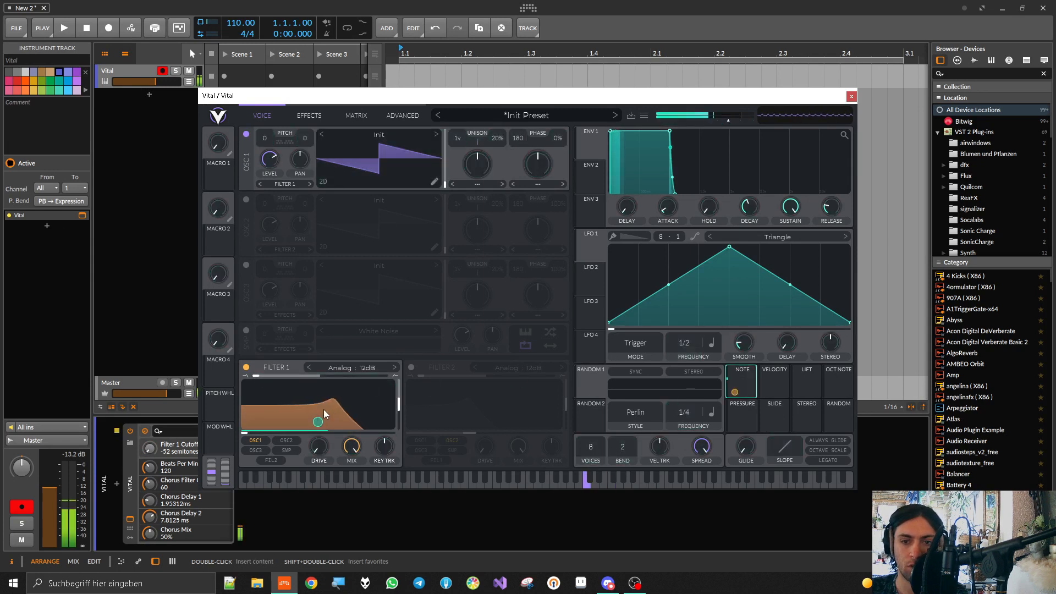
left_click_drag(395, 410, 397, 326)
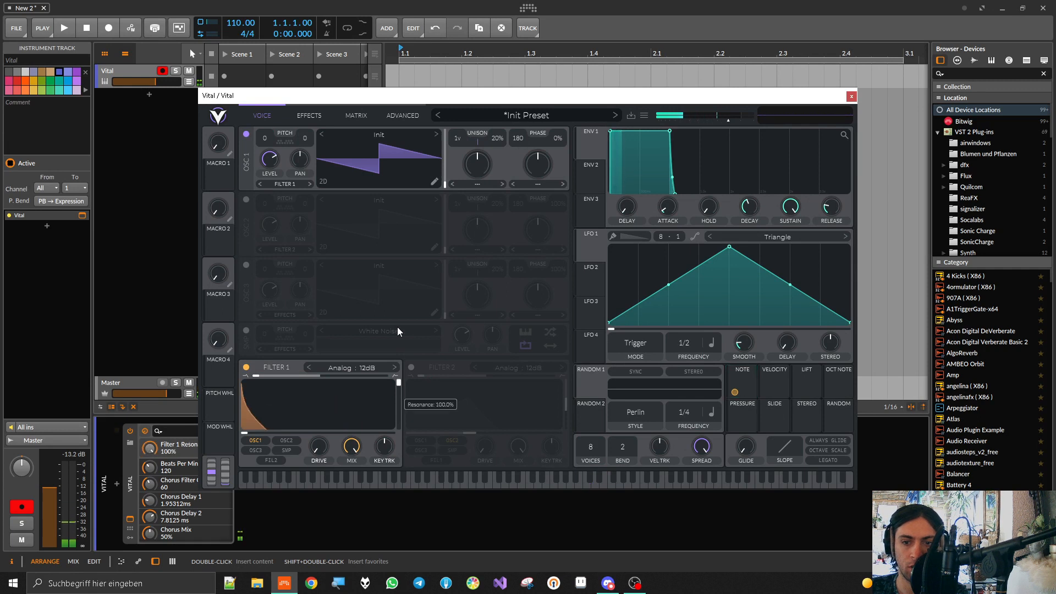
- Switch Filter 1 to the Comb type Low High Flange- and set its cut to 42.42 semitones
left_click(394, 368)
left_click(380, 369)
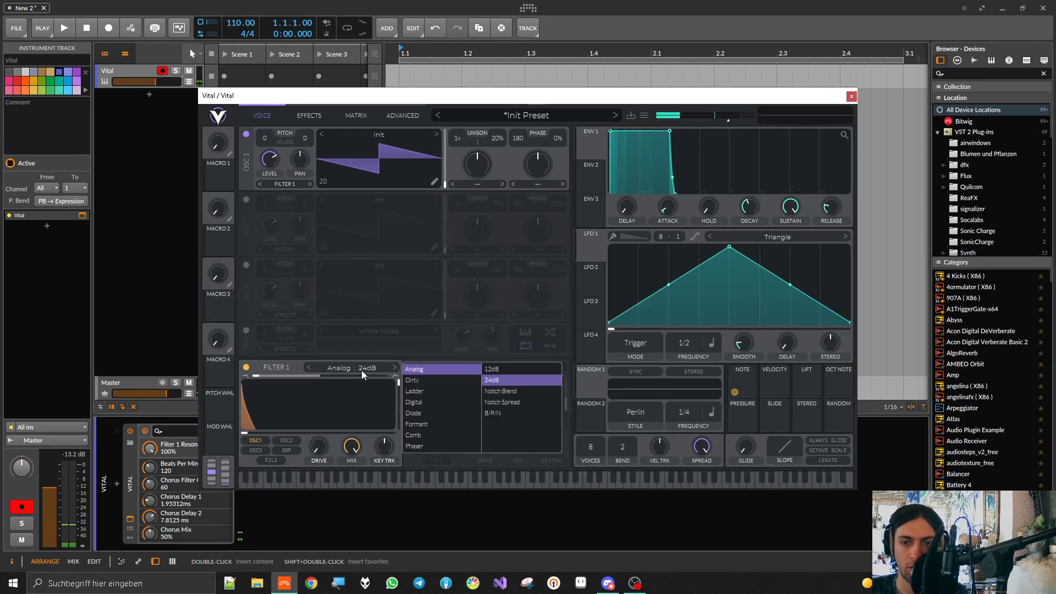
left_click(420, 440)
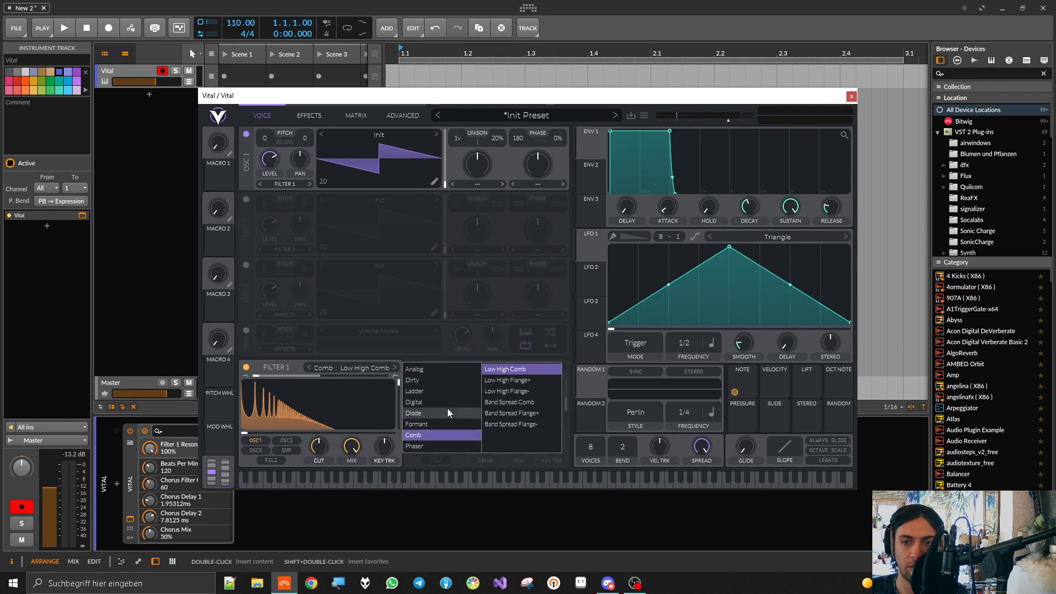
left_click(518, 380)
left_click(514, 391)
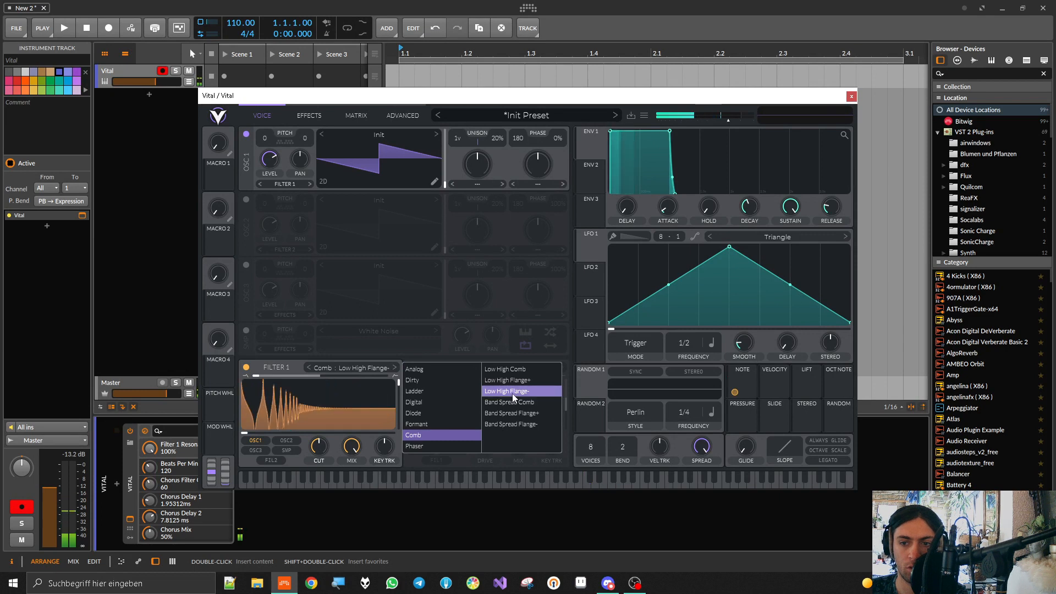
left_click(513, 394)
left_click_drag(321, 437, 325, 461)
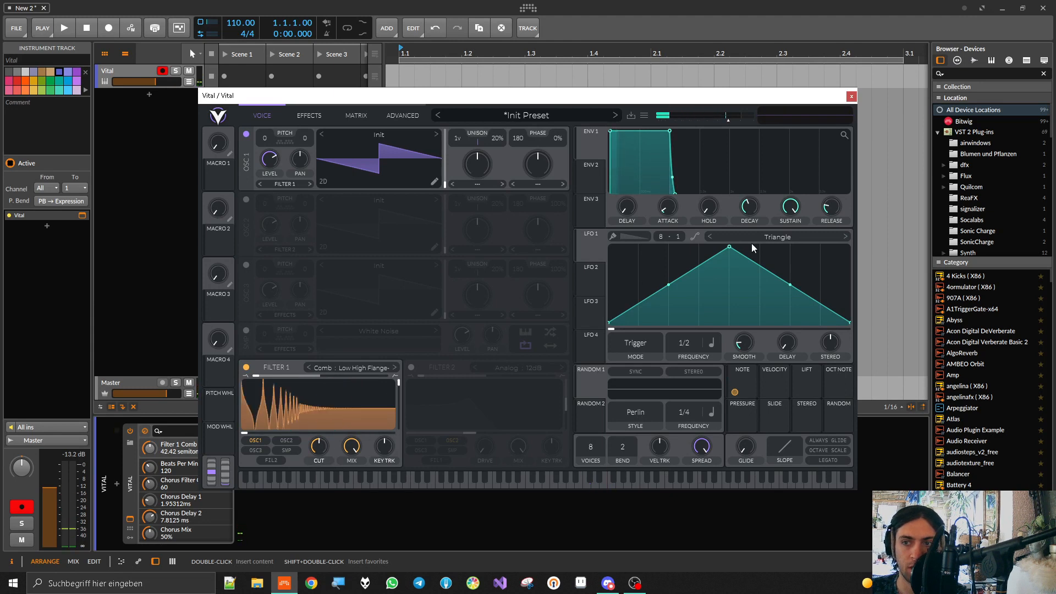
- Give LFO 1 the Sin shape and assign it to modulate Filter 1's cutoff
left_click(774, 236)
left_click(770, 157)
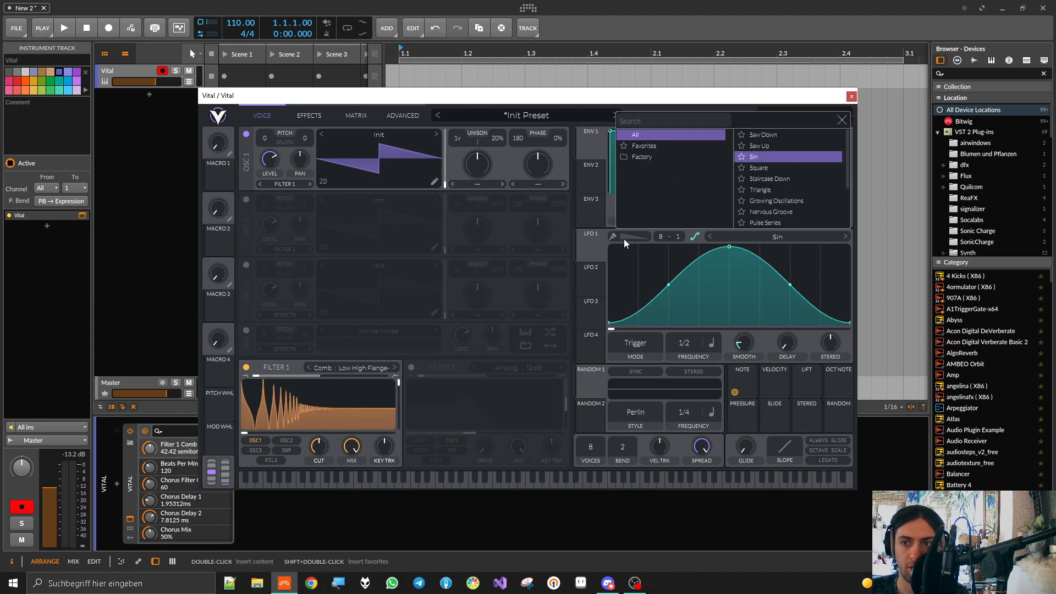
left_click(592, 246)
mouse_move(591, 250)
left_mouse_down()
mouse_move(486, 287)
mouse_move(318, 424)
mouse_move(316, 407)
left_mouse_up()
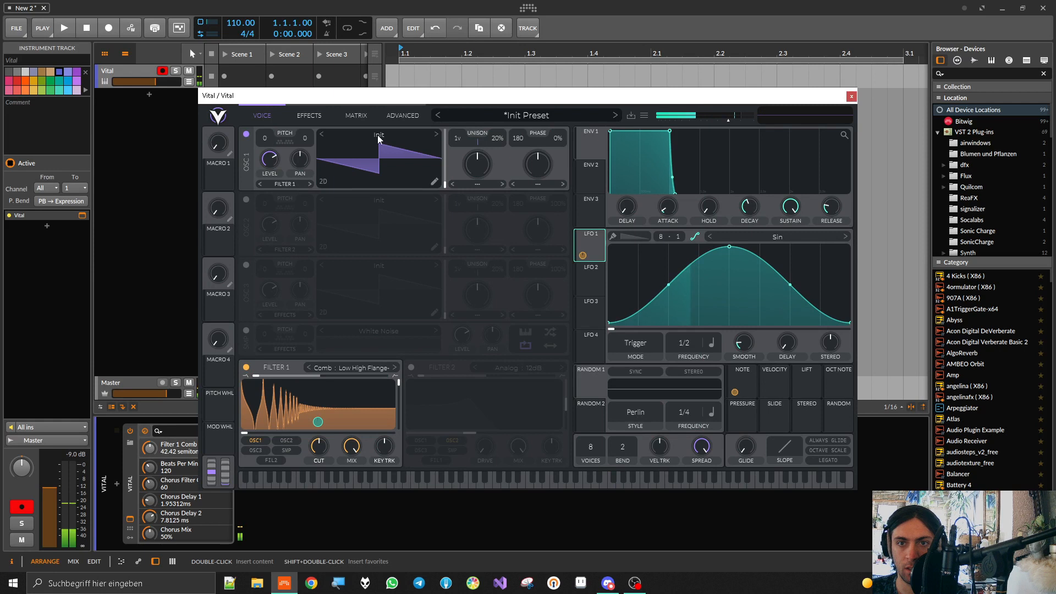
- Reduce the amount of the LFO 1 to Filter 1 Cutoff modulation to about 0.009 in the modulation matrix
left_click(358, 115)
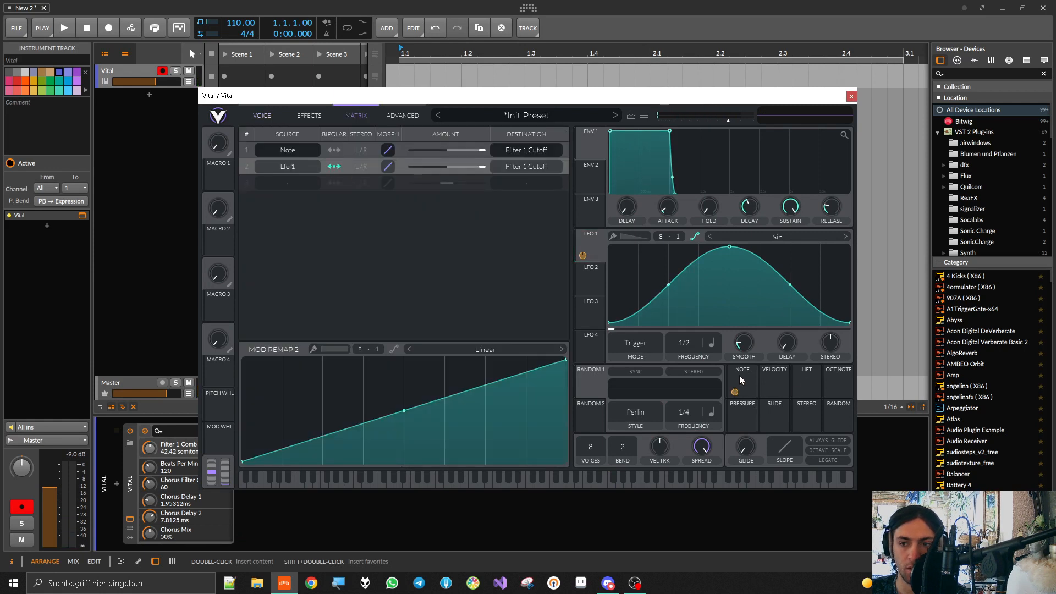
left_click_drag(480, 161, 454, 169)
left_click_drag(437, 209, 437, 213)
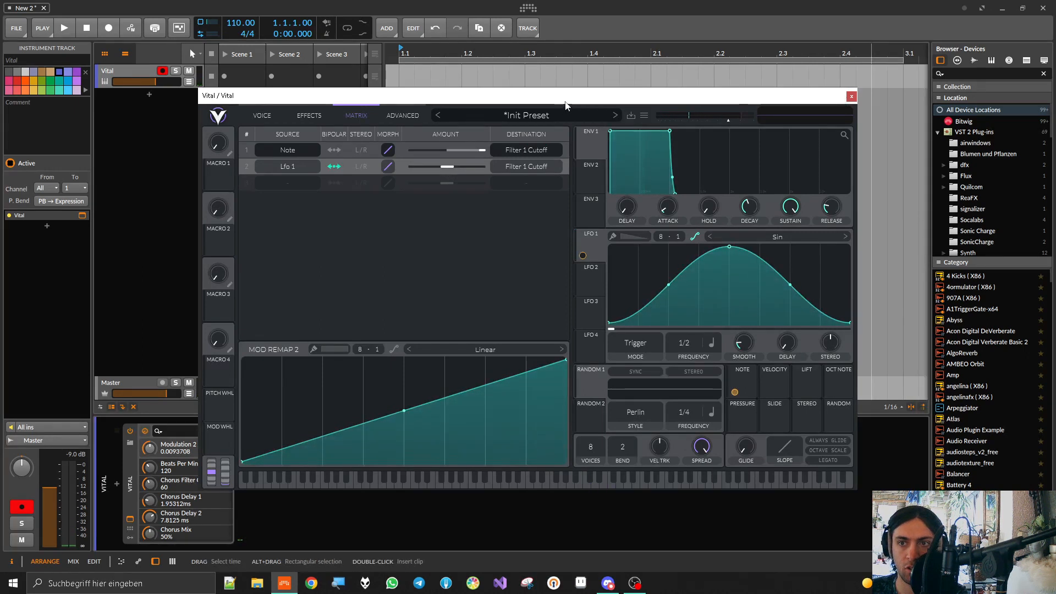
- Create a clip on the Vital track and draw a G2 note from its start to slightly past beat 1.2
left_click_drag(527, 102, 513, 281)
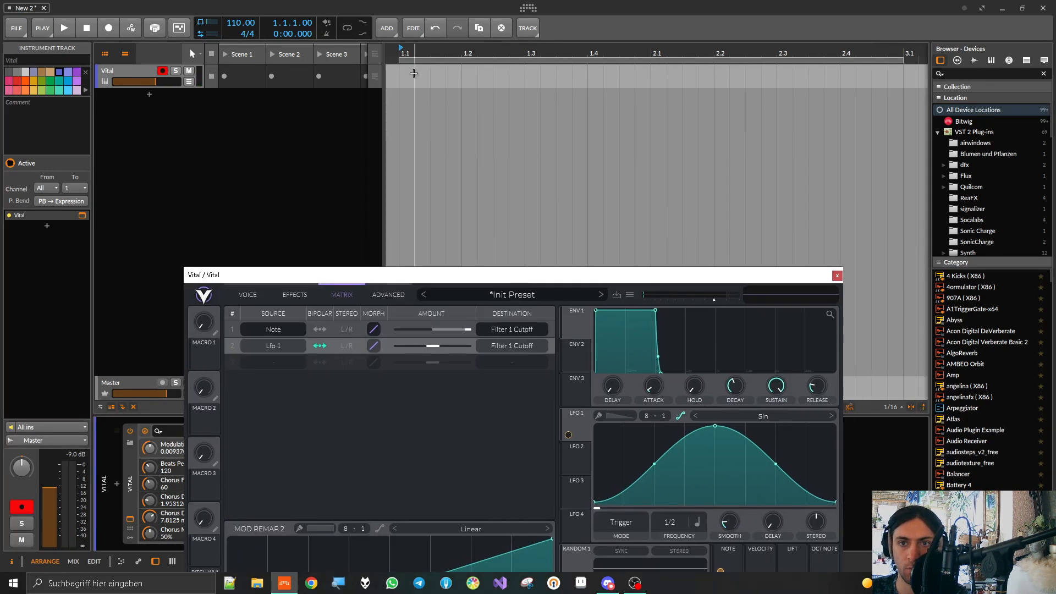
double_click(421, 71)
double_click(586, 72)
left_click_drag(370, 270, 564, 5)
double_click(226, 484)
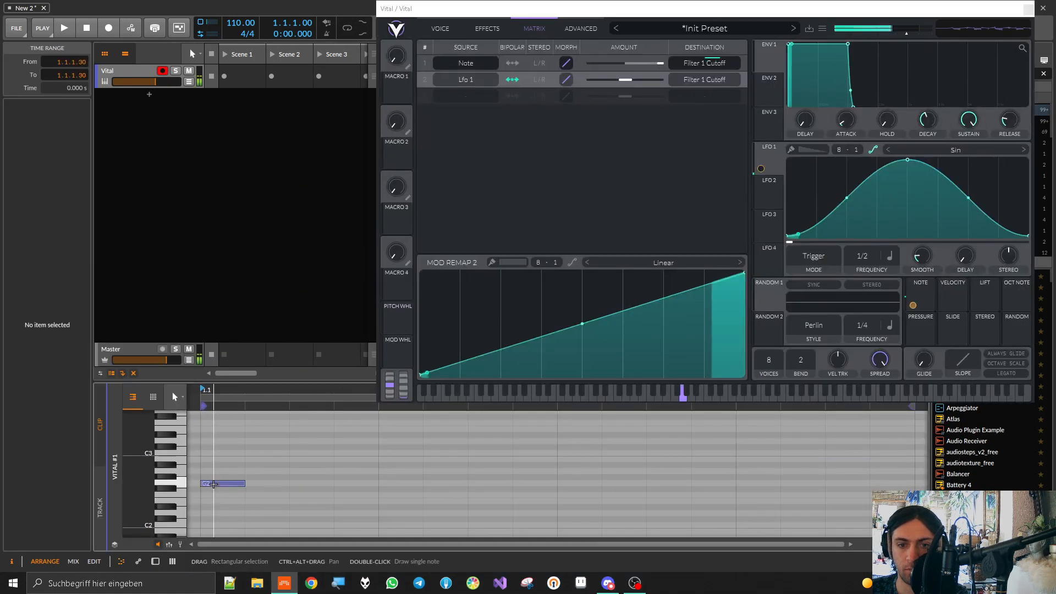
left_click_drag(269, 483, 412, 484)
- Add an E3 note at beat 1.2 with length 0.0.3.00 and a D3 note at beat 1.3 with length 0.1.1.56
scroll(384, 470, "up", 3)
double_click(409, 471)
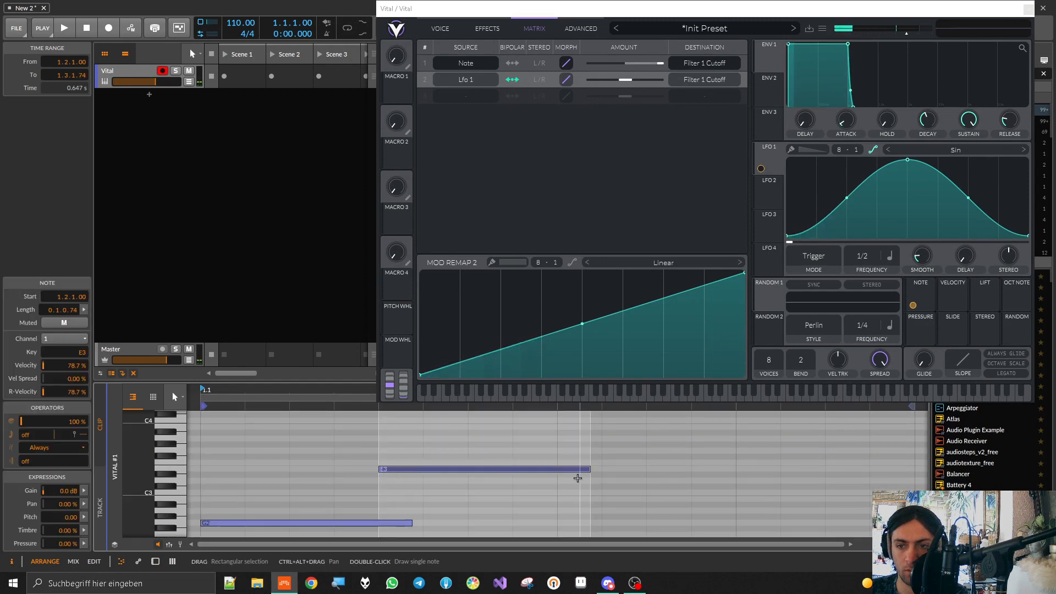
left_click_drag(590, 470, 514, 471)
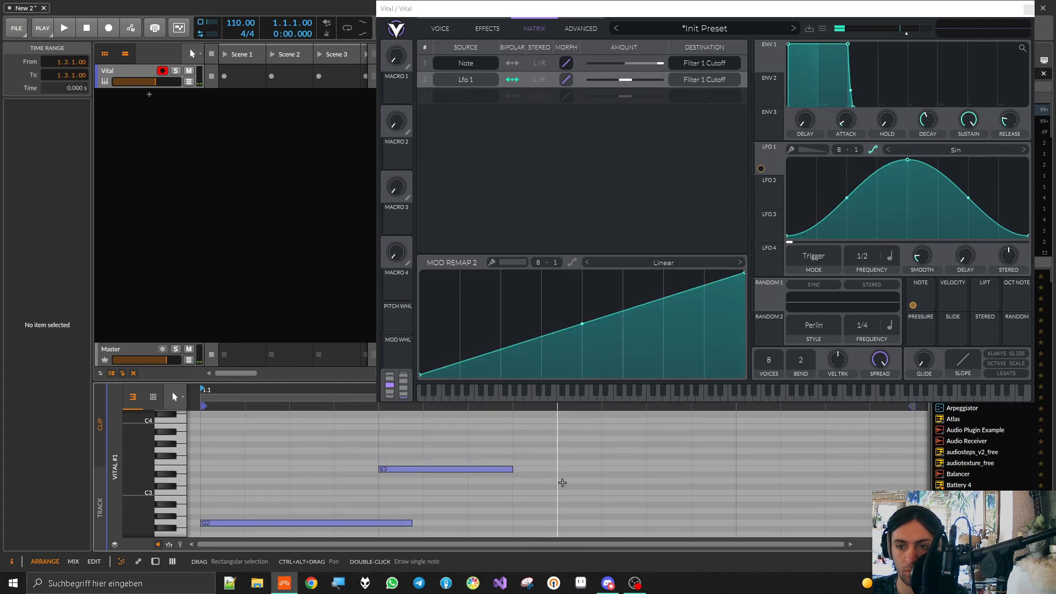
double_click(561, 481)
left_click_drag(690, 481, 806, 481)
- Set Vital to 1 voice with legato enabled, raise the glide time and curve the glide slope upward
left_click_drag(769, 360, 773, 539)
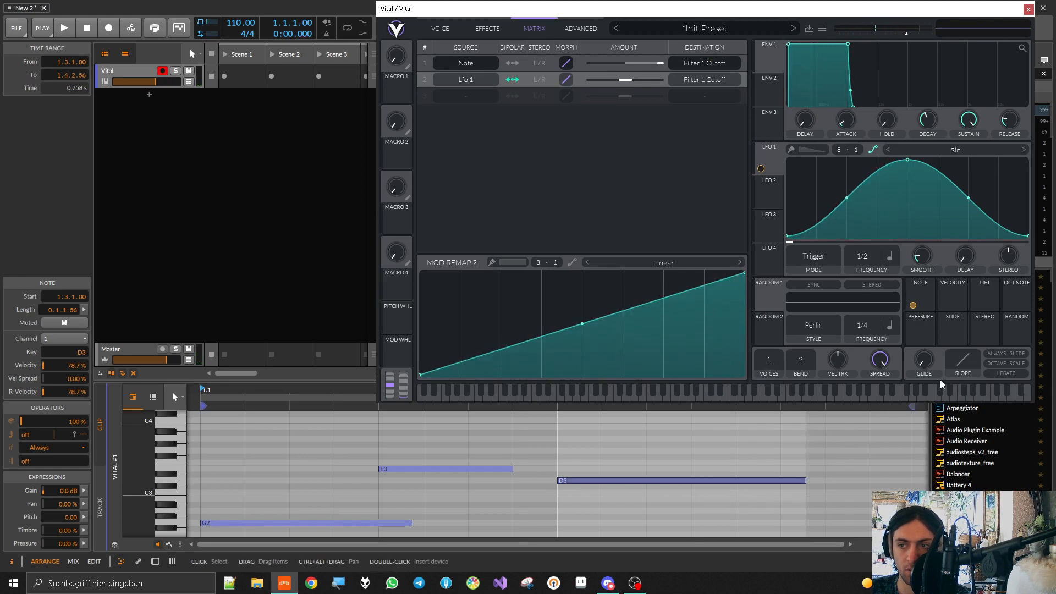
left_click_drag(929, 361, 926, 284)
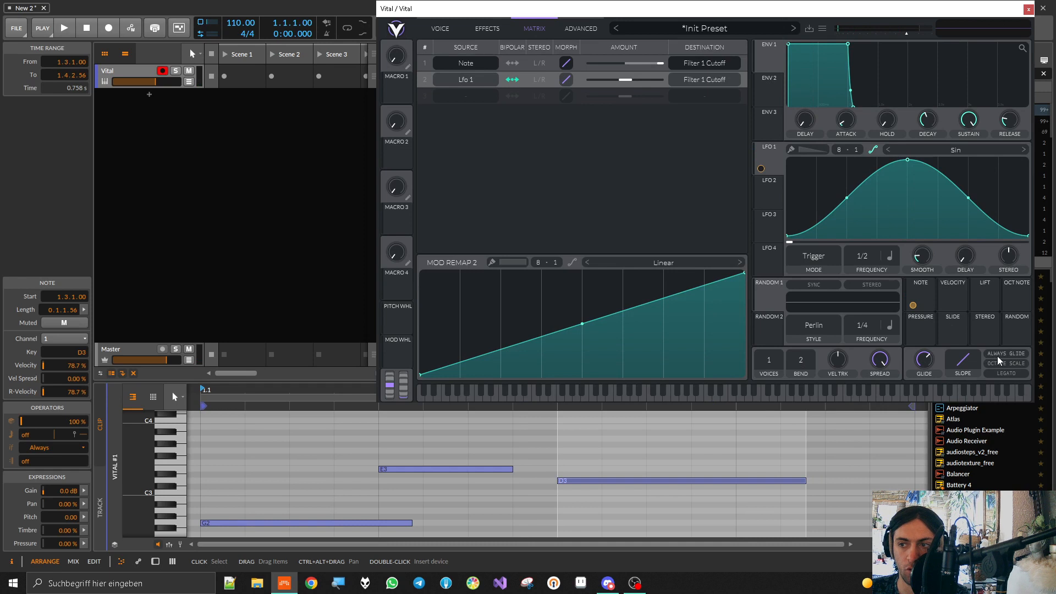
left_click_drag(966, 361, 967, 346)
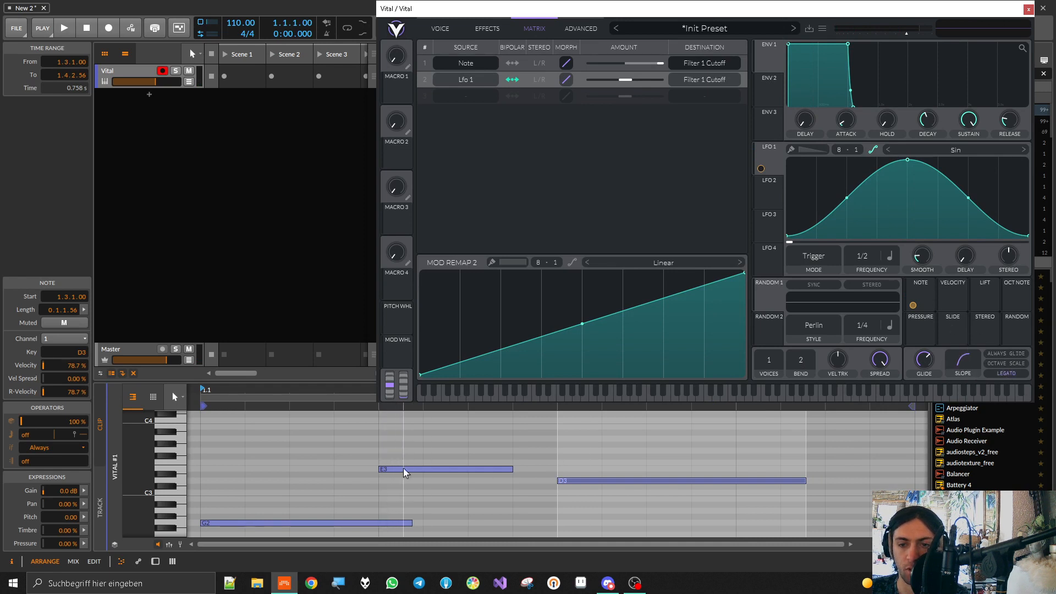
- Play back the clip and lengthen the E3 note so it ends closer to the D3 note
key("space")
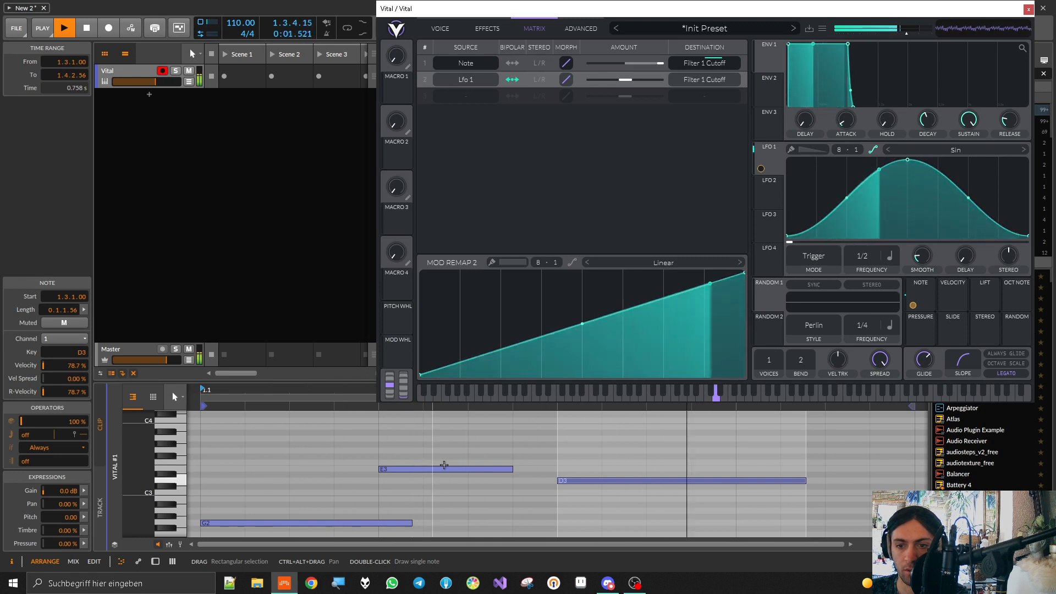
key("space")
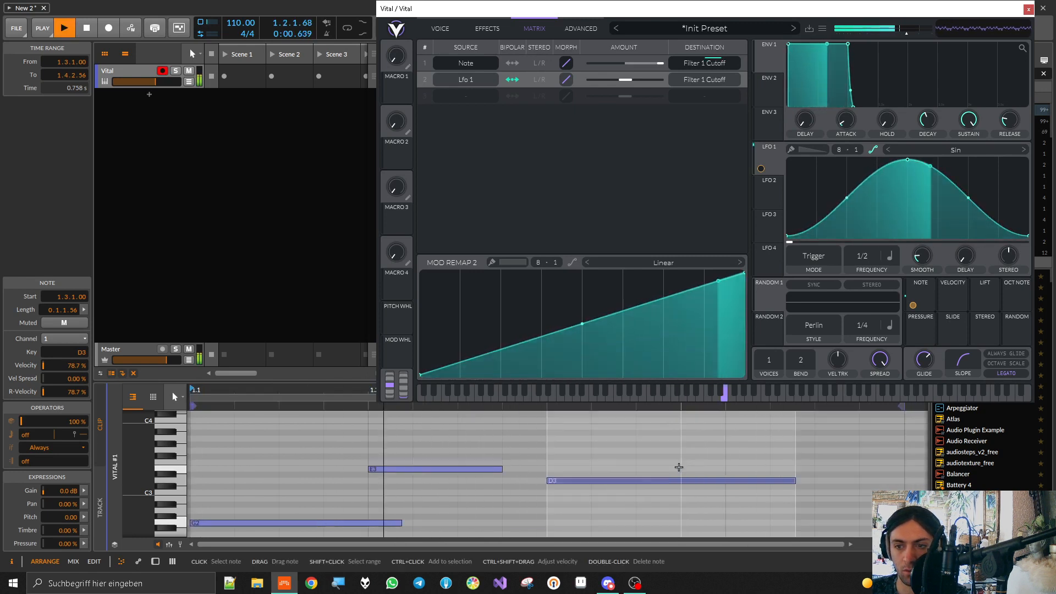
left_click_drag(502, 470, 526, 470)
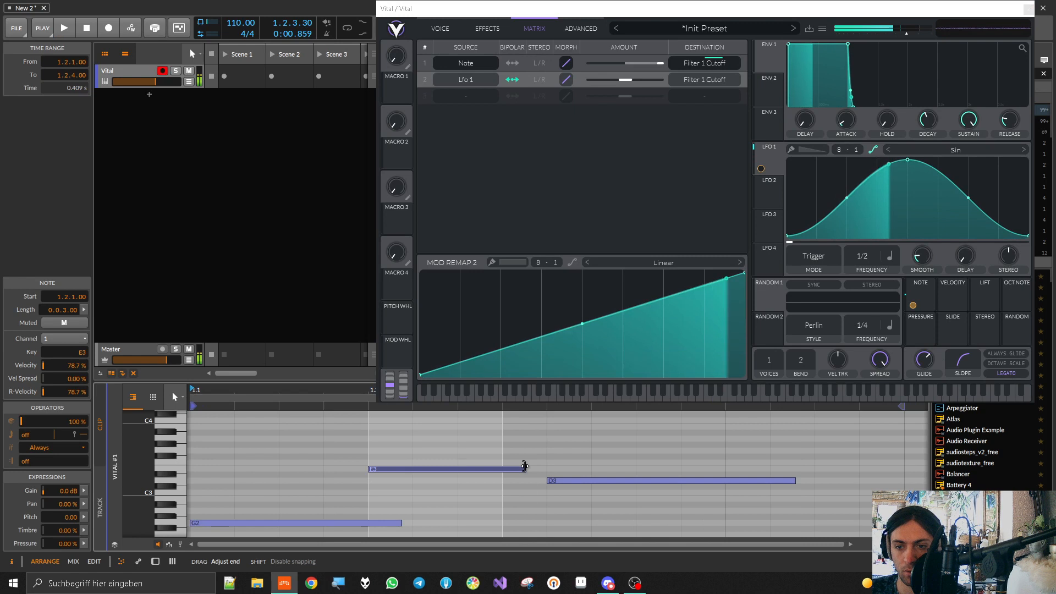
left_click(570, 482)
key("space")
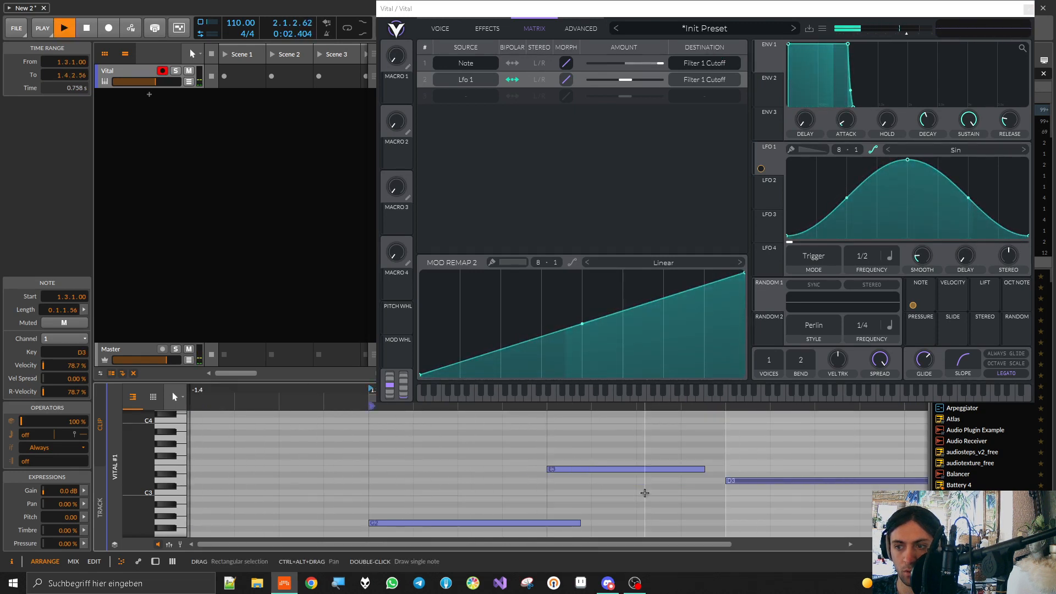
key("space")
- Loop the one-bar clip from 1.1.1.00, set the tempo to 93 BPM and play it back
left_click_drag(491, 10, 420, 131)
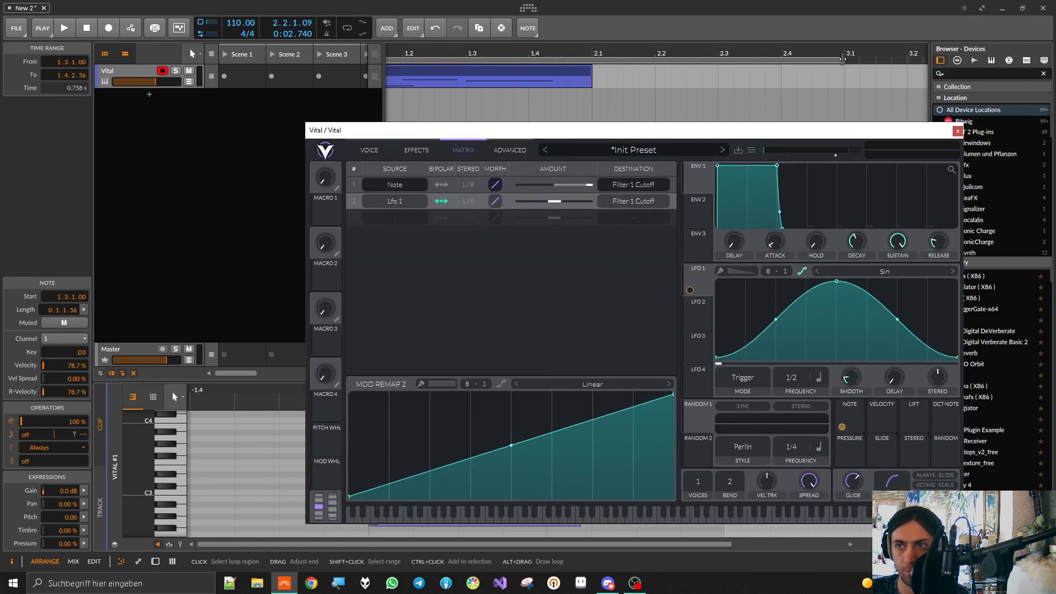
left_click(566, 92)
left_click_drag(576, 87, 592, 86)
left_click(347, 27)
left_click_drag(241, 23, 231, 26)
key("space")
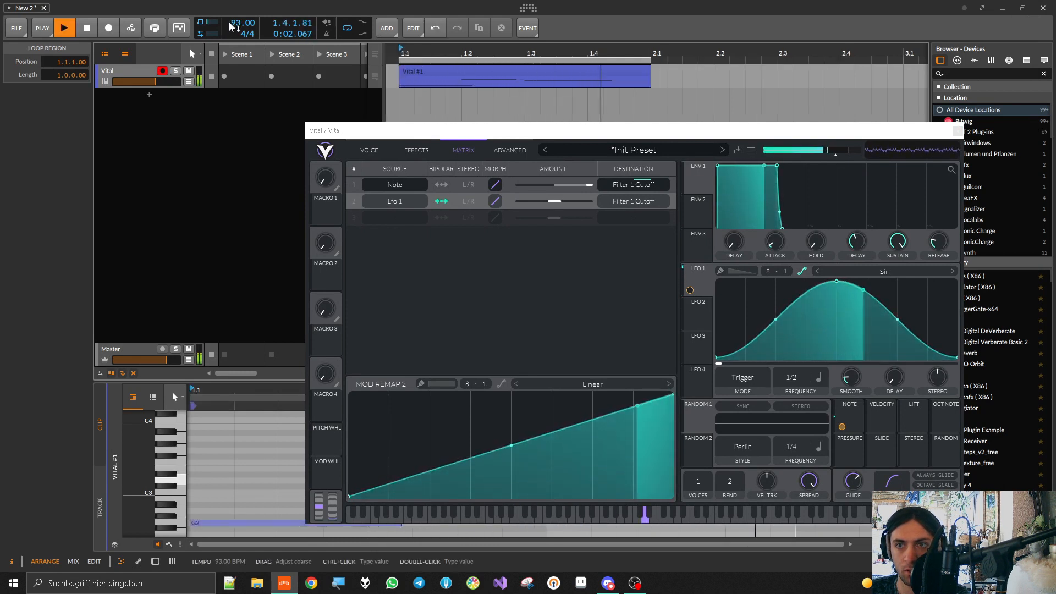
key("space")
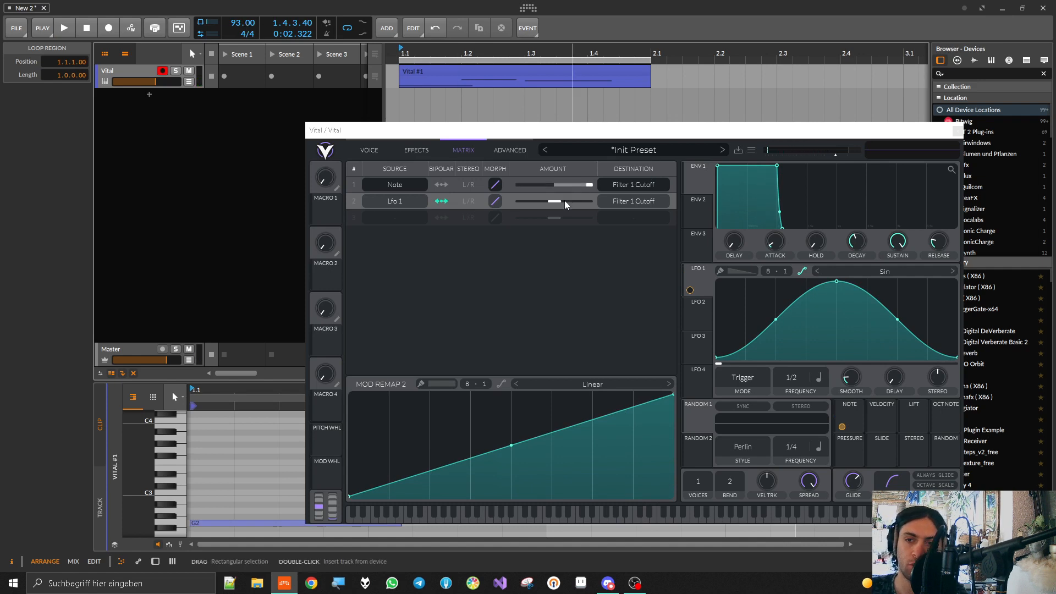
- During playback, slightly raise LFO 1's modulation amount on Filter 1 Cutoff and set LFO 1's frequency to 1/8
key("space")
left_click_drag(554, 209, 568, 213)
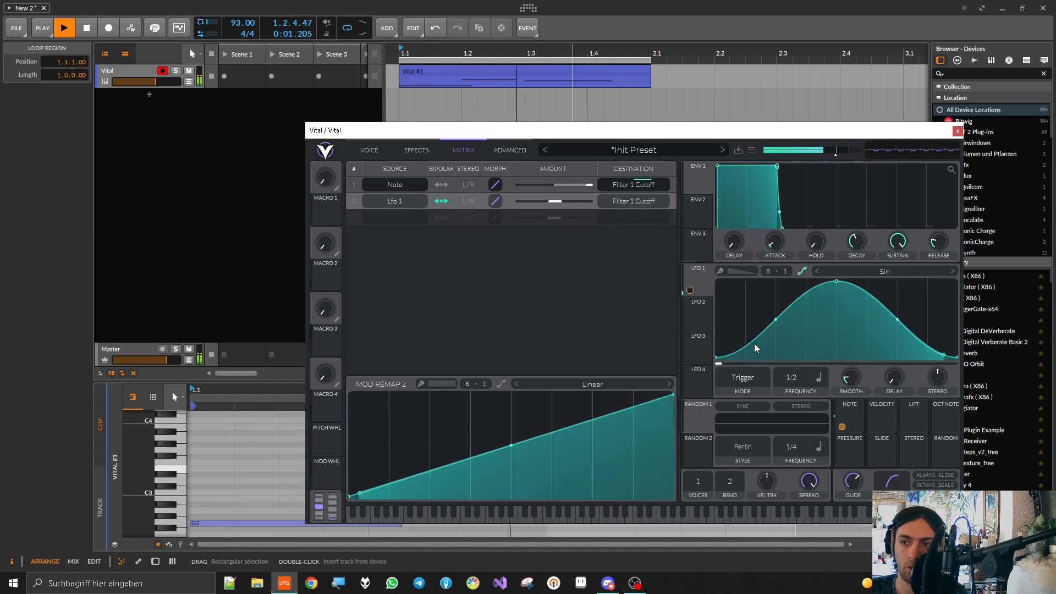
left_click_drag(792, 377, 797, 345)
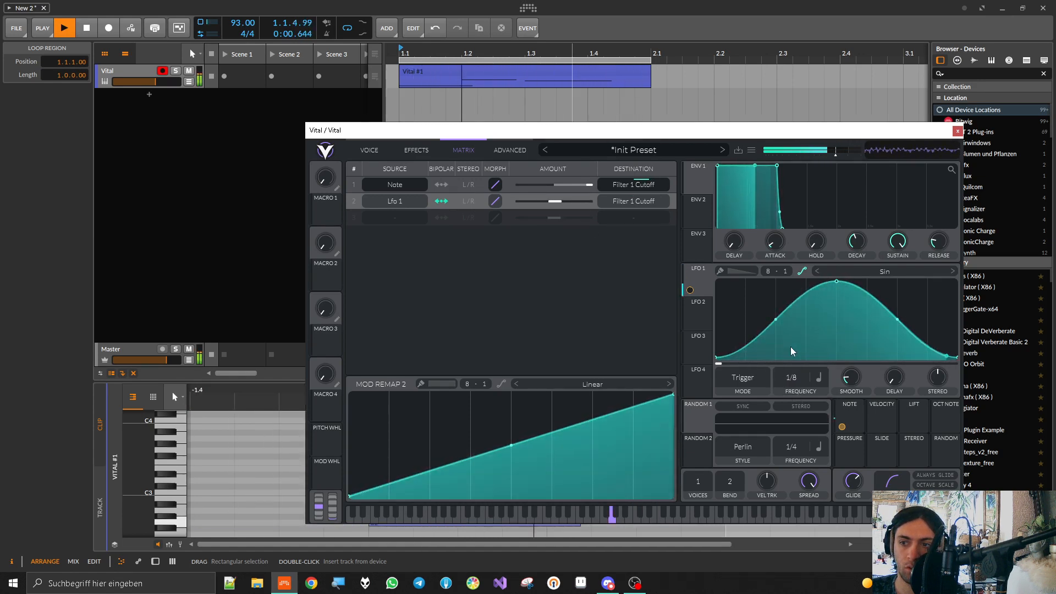
- Slightly lower LFO 1's modulation amount on Filter 1 Cutoff, set LFO 1's frequency to 1/4 and stop playback
left_click_drag(556, 203, 537, 206)
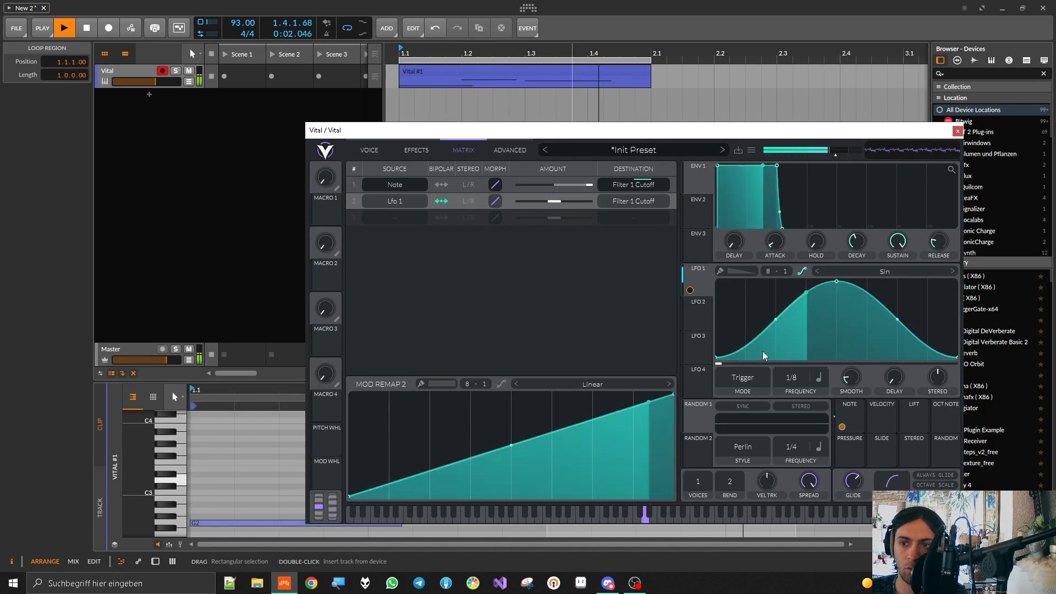
left_click_drag(783, 377, 781, 394)
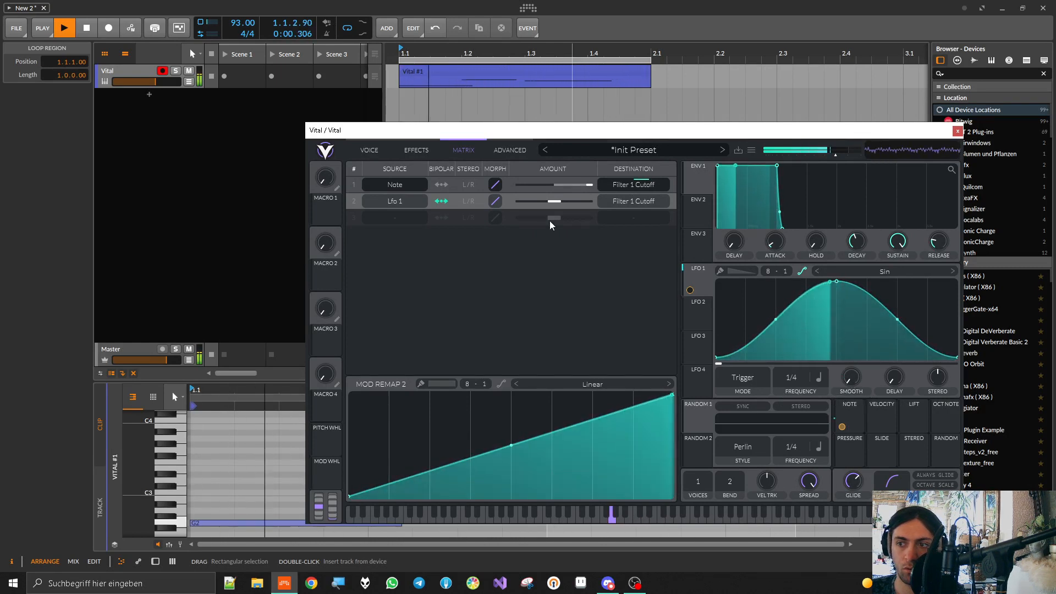
key("space")
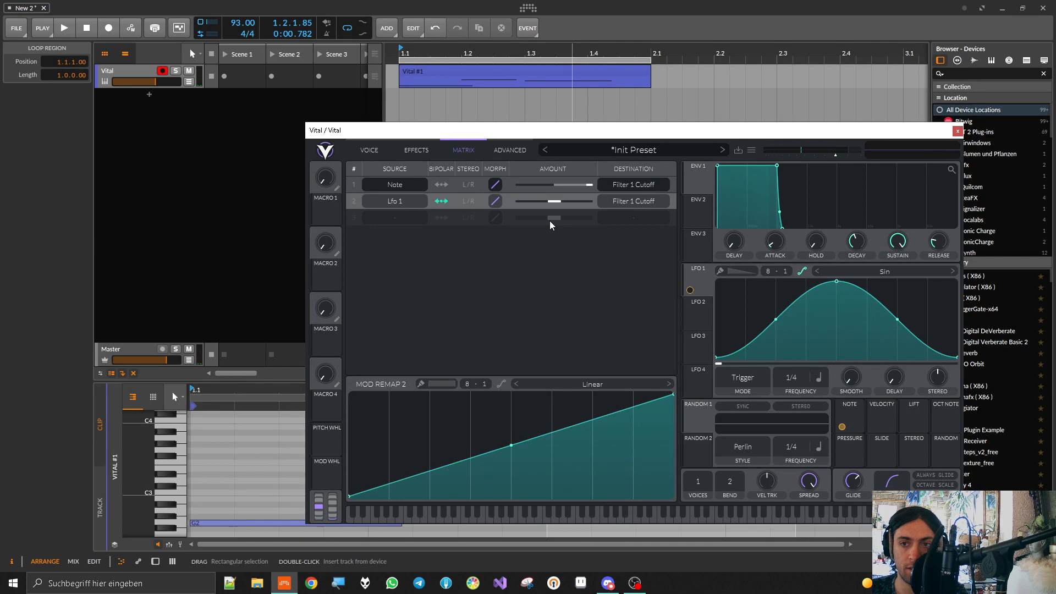
- Assign Macro 1 to Filter 1 Cutoff, turn the macro up fully and rename it OFFSET
left_click(409, 153)
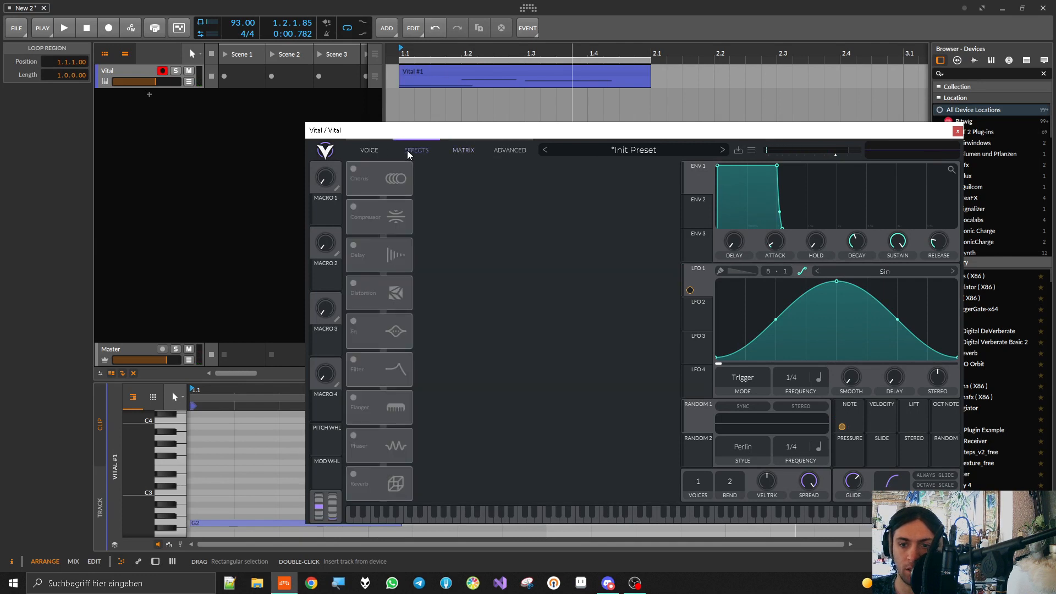
left_click(378, 157)
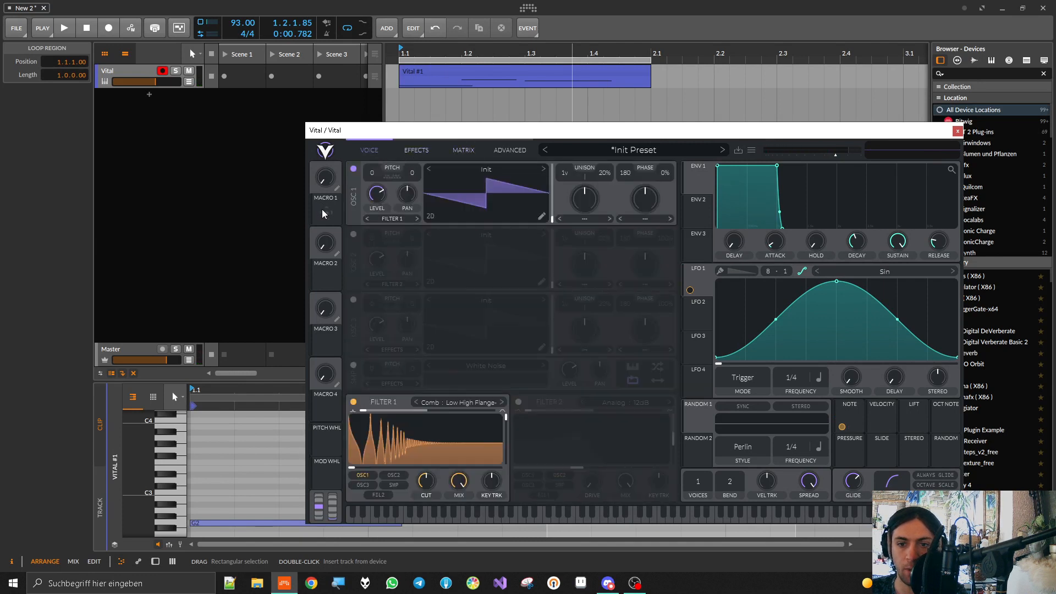
left_click_drag(326, 212, 401, 450)
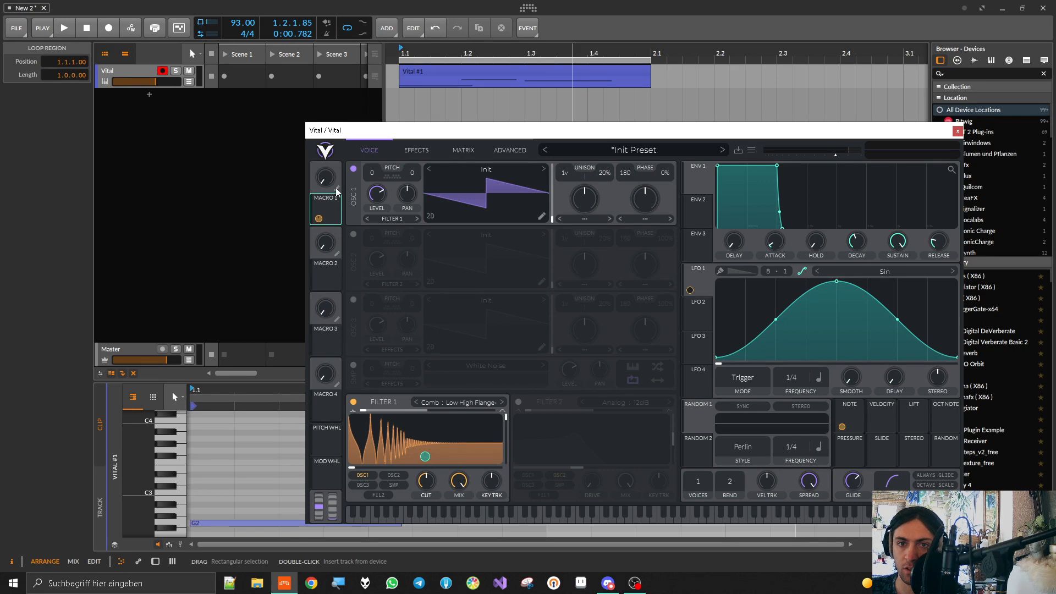
left_click(466, 152)
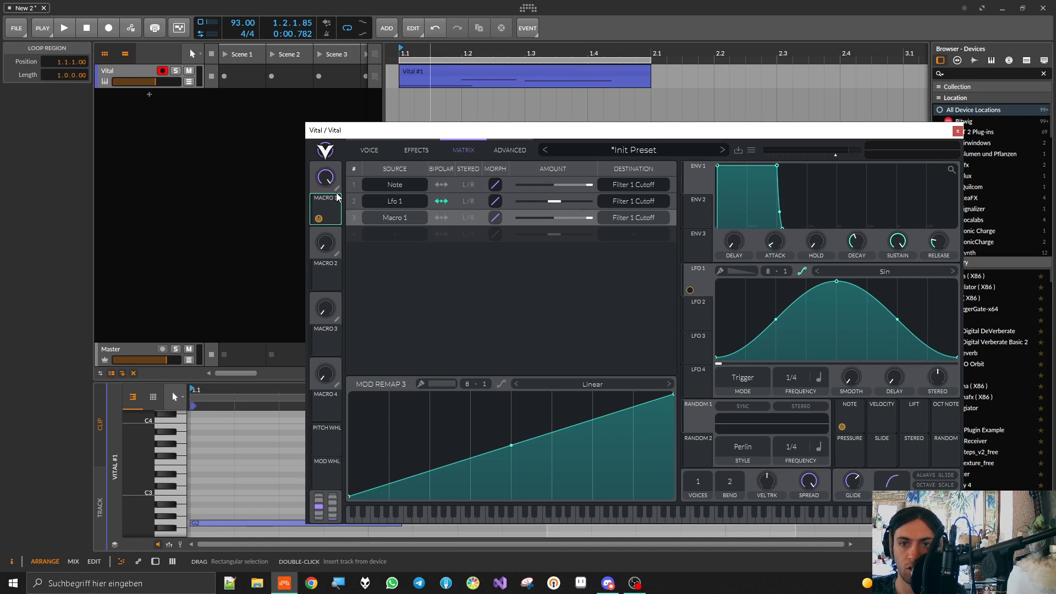
type("OFFSET")
key("Return")
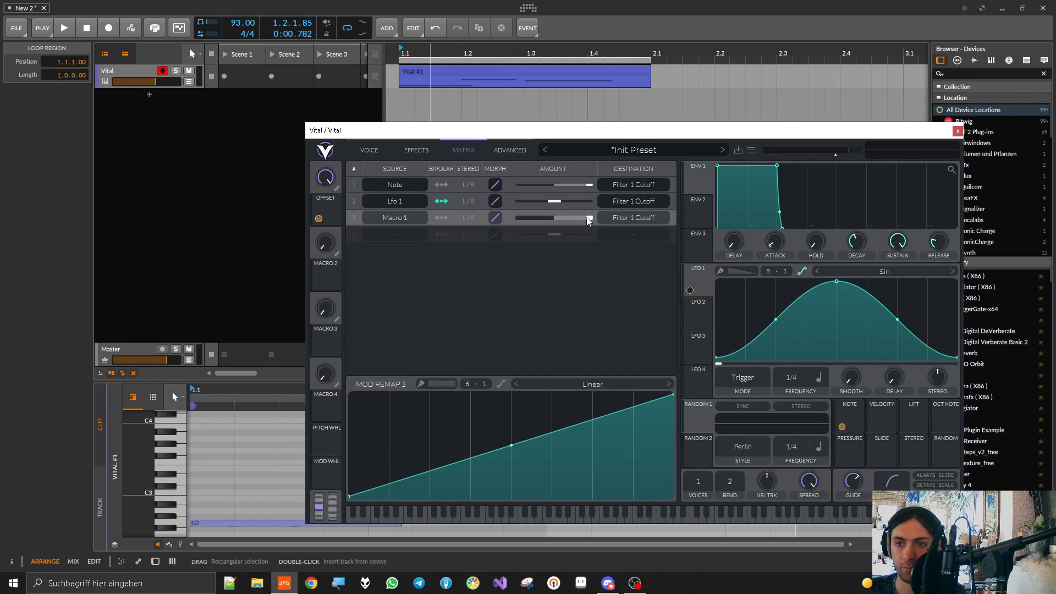
- Audition different amounts for the OFFSET macro's modulation of Filter 1 Cutoff during playback and settle on -24
left_click_drag(574, 221, 544, 224)
left_click(569, 218, "alt")
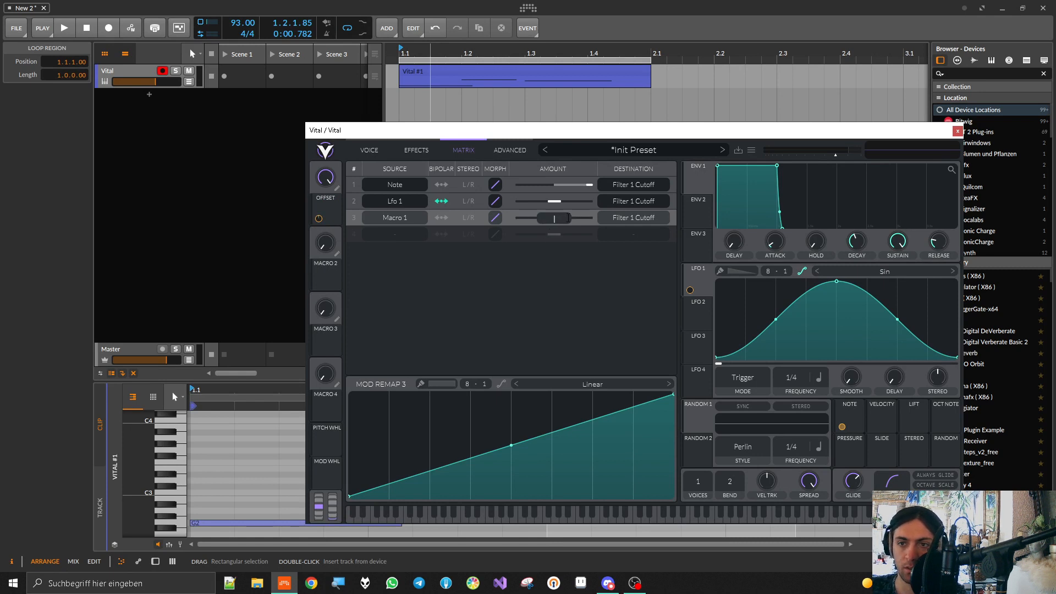
key("space")
left_click(557, 218, "alt")
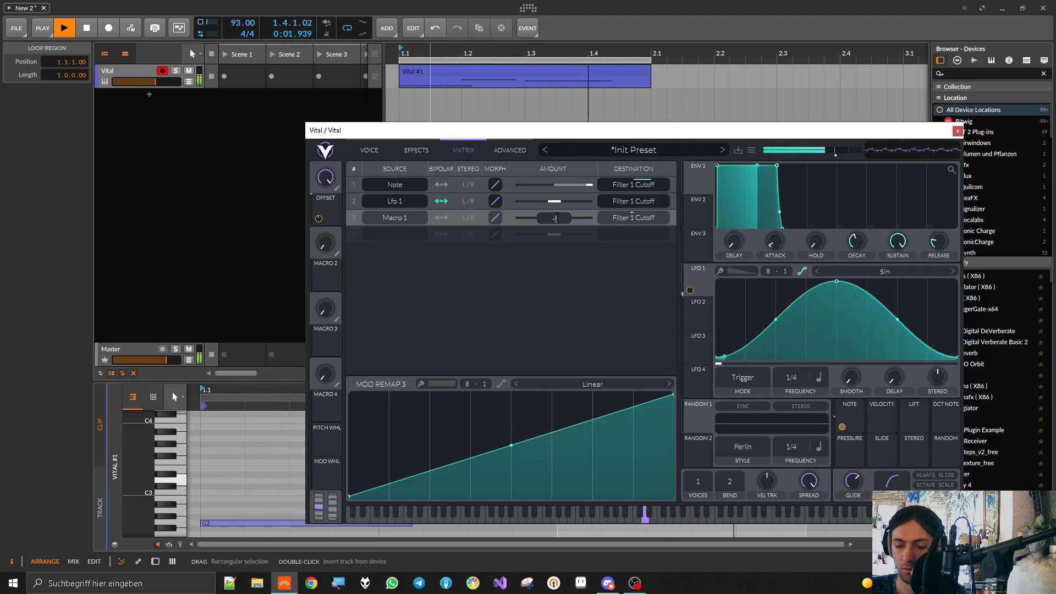
key("Return")
left_click(556, 217, "alt")
type("-24")
key("Return")
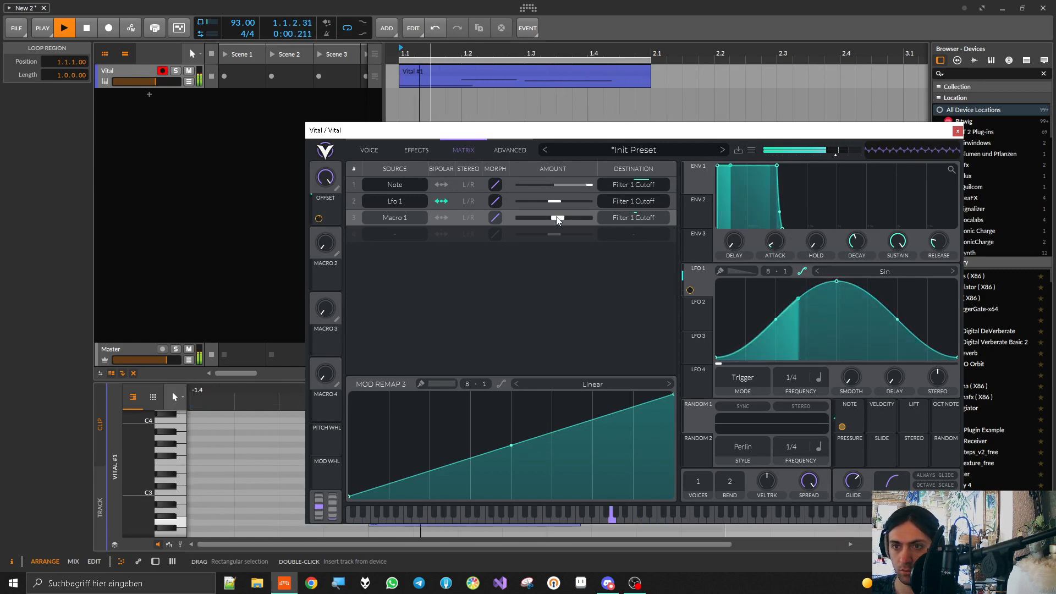
left_click(557, 217, "alt")
type("-12")
key("BackSpace")
type("5")
key("Return")
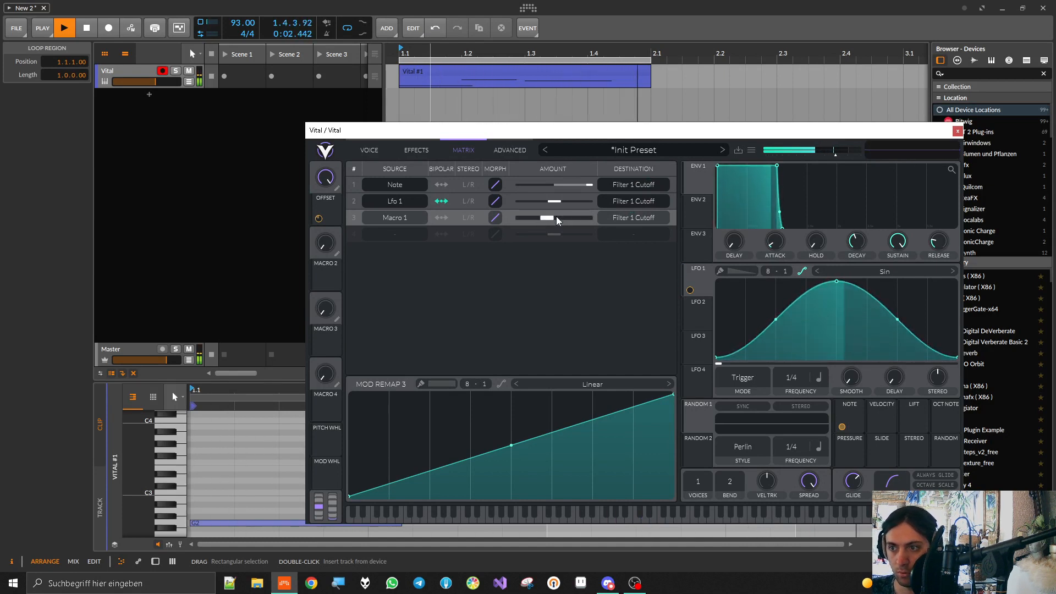
key("space")
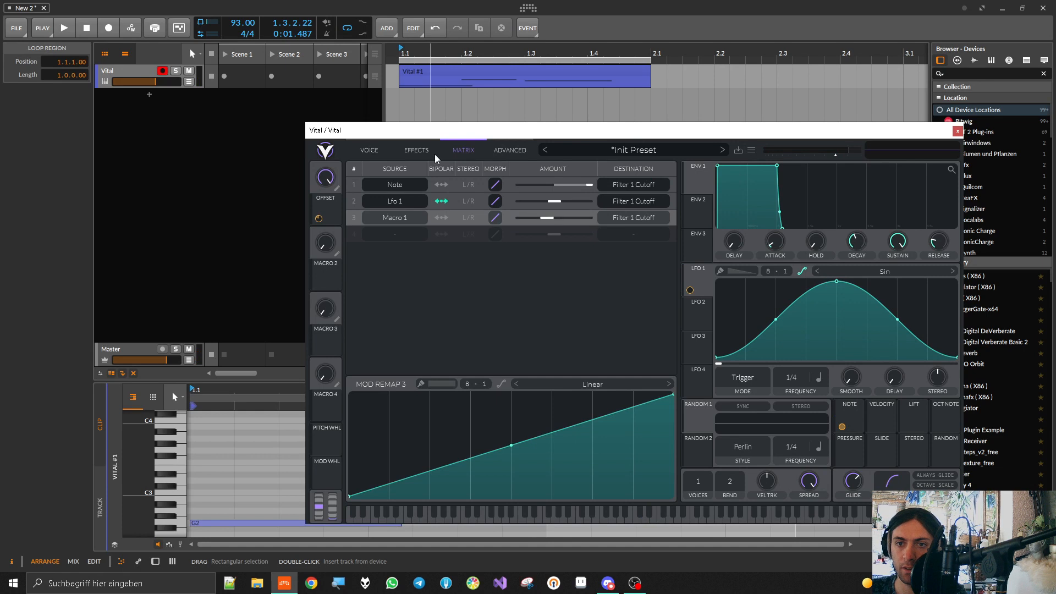
- Move the Flanger to the start of the effects chain, enable it and lower its center
left_click(370, 150)
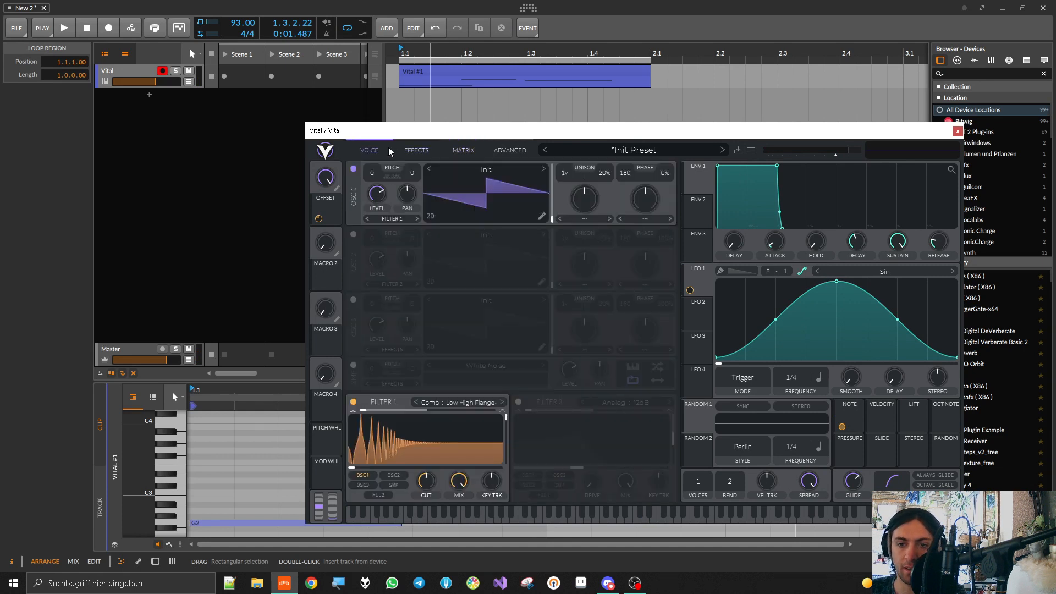
left_click(409, 150)
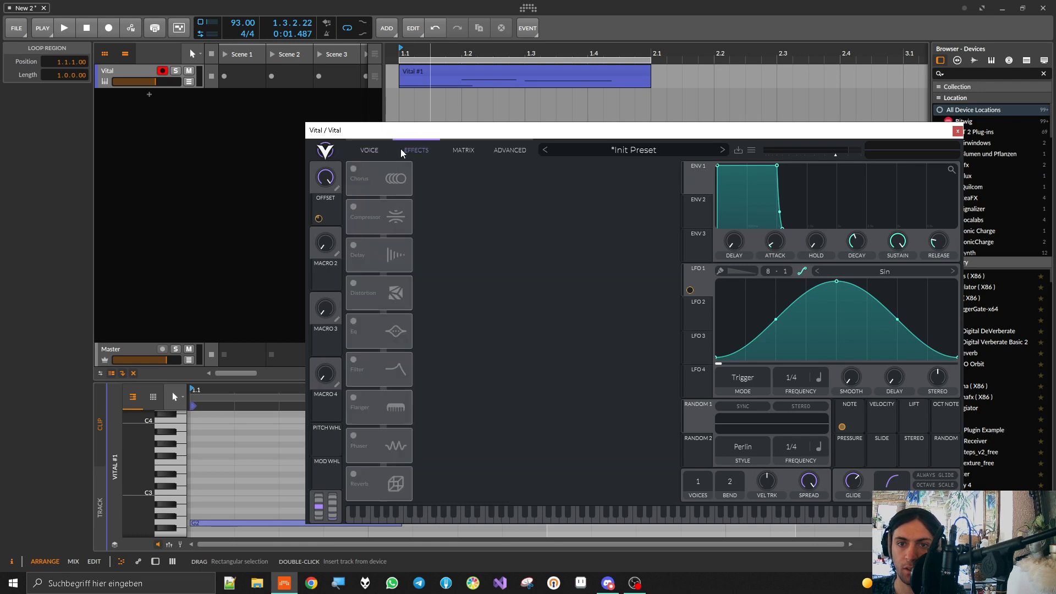
left_click_drag(384, 407, 377, 183)
left_click(353, 170)
left_click_drag(613, 205, 616, 305)
- Assign Note to the Flanger's center and raise the Flanger feedback to 99% while playing the clip
left_click_drag(843, 426, 614, 205)
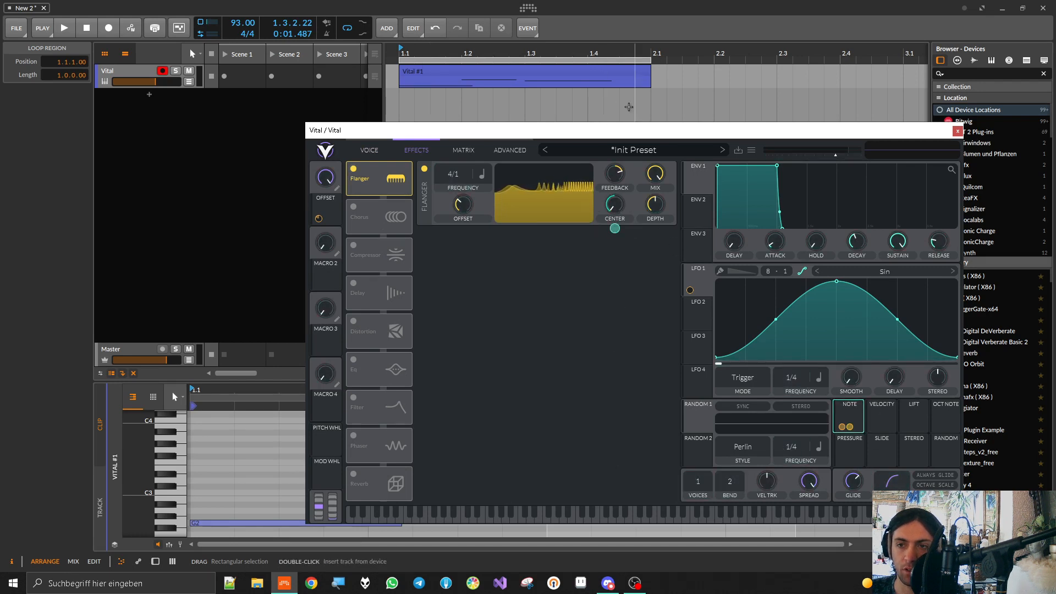
key("space")
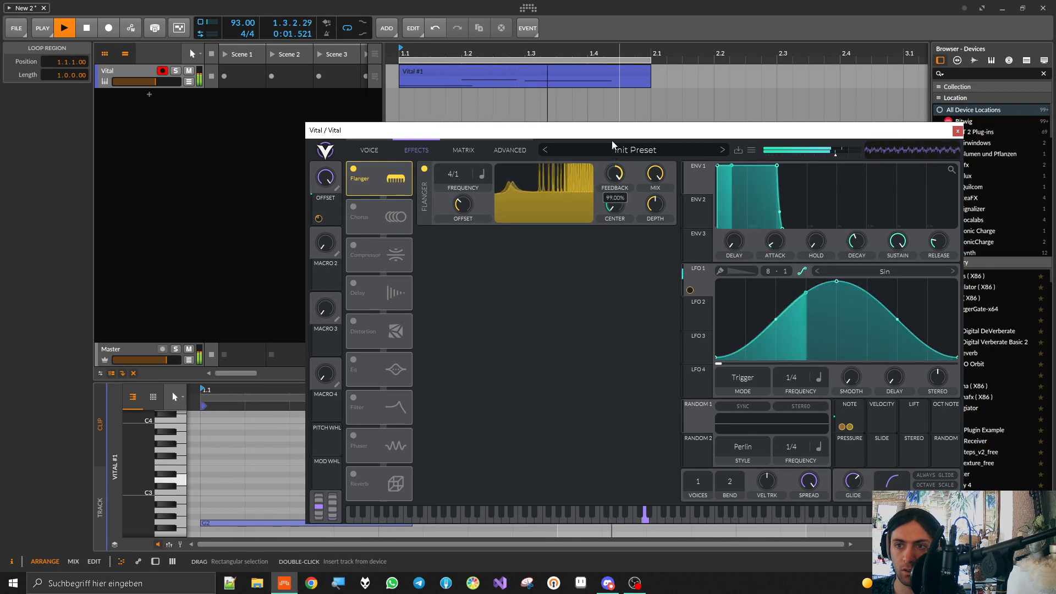
key("space")
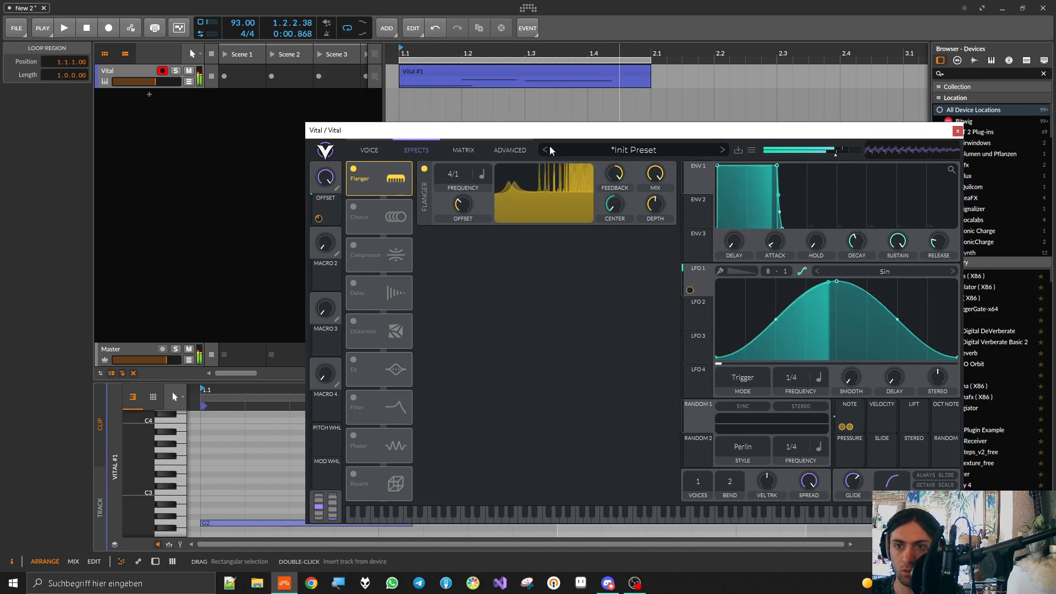
- Assign the OFFSET macro to the Flanger's center as well and start playback with the modulation matrix shown
left_click(475, 151)
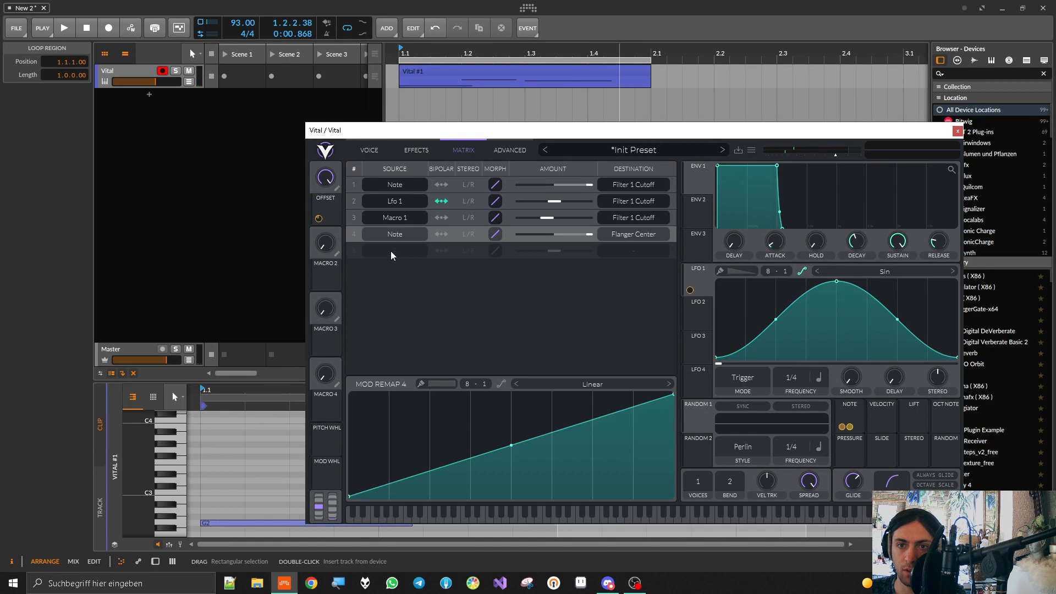
left_click(415, 151)
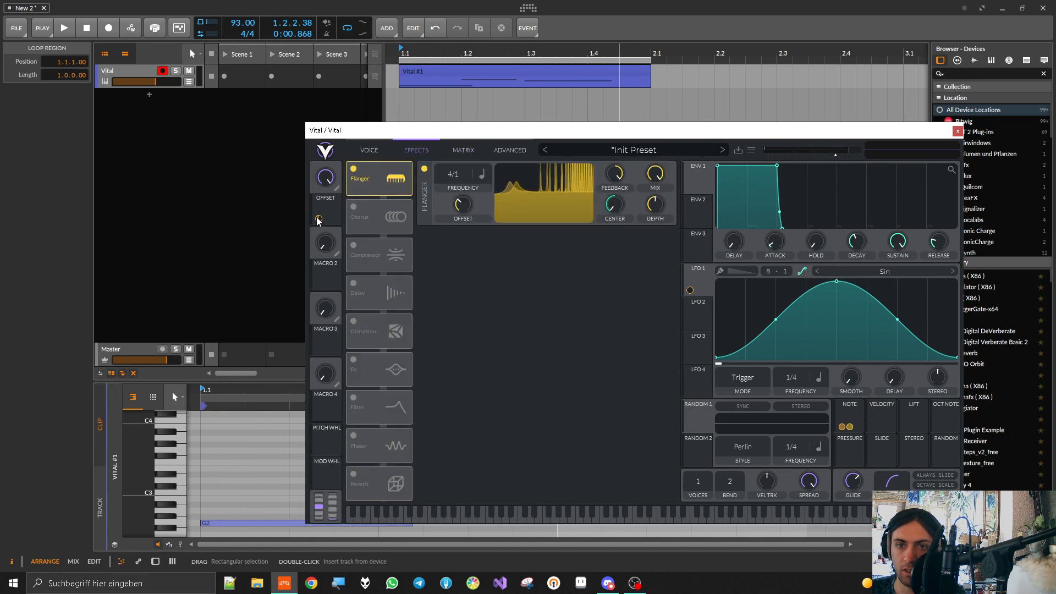
left_click_drag(319, 218, 614, 205)
left_click(473, 152)
key("space")
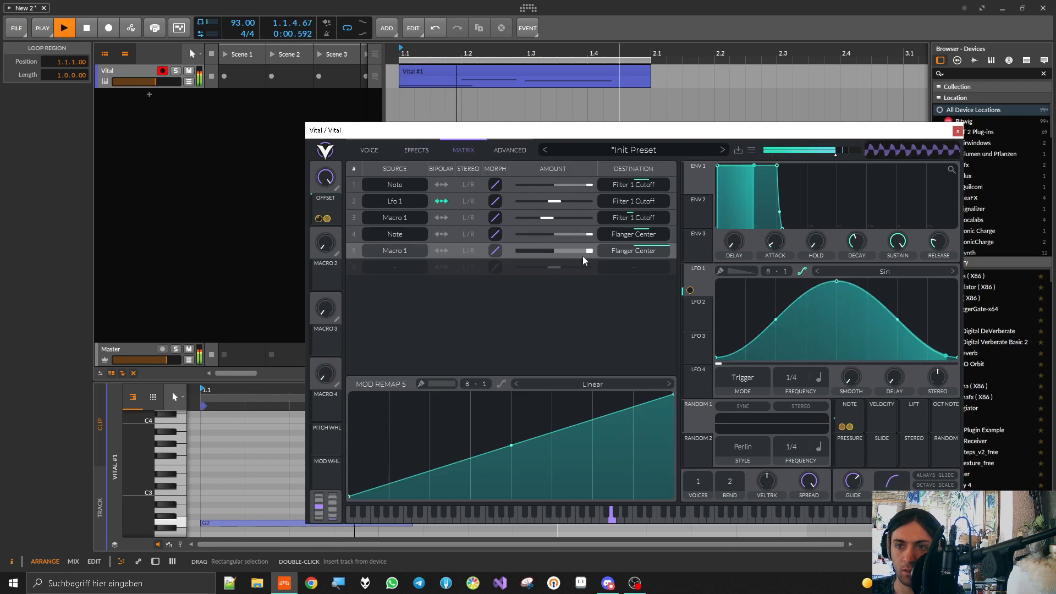
- Try different amounts for the OFFSET macro's modulation of Flanger Center during playback
left_click_drag(587, 255, 538, 263)
double_click(543, 256)
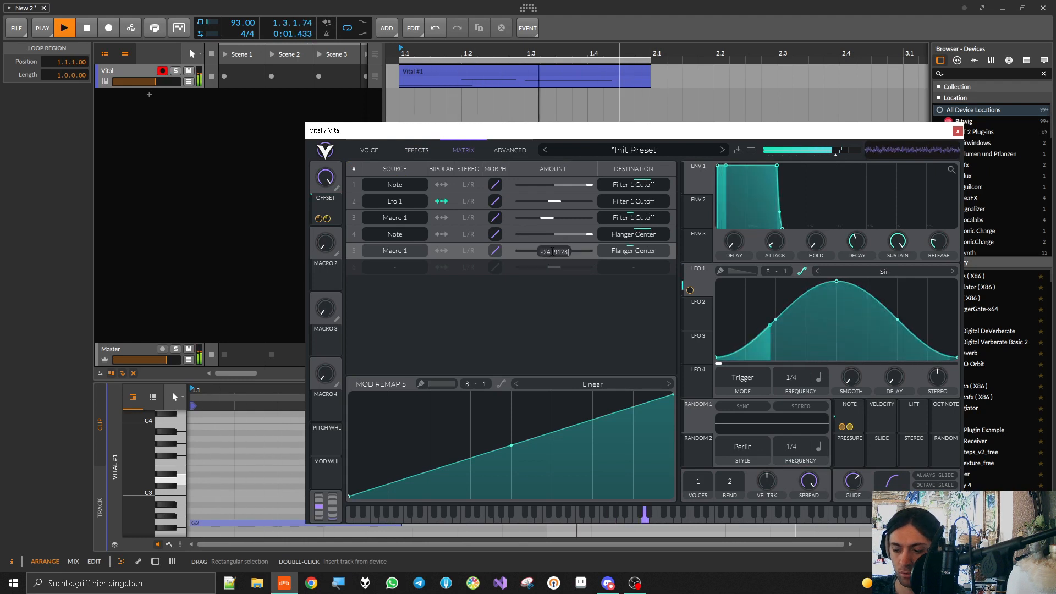
key("Return")
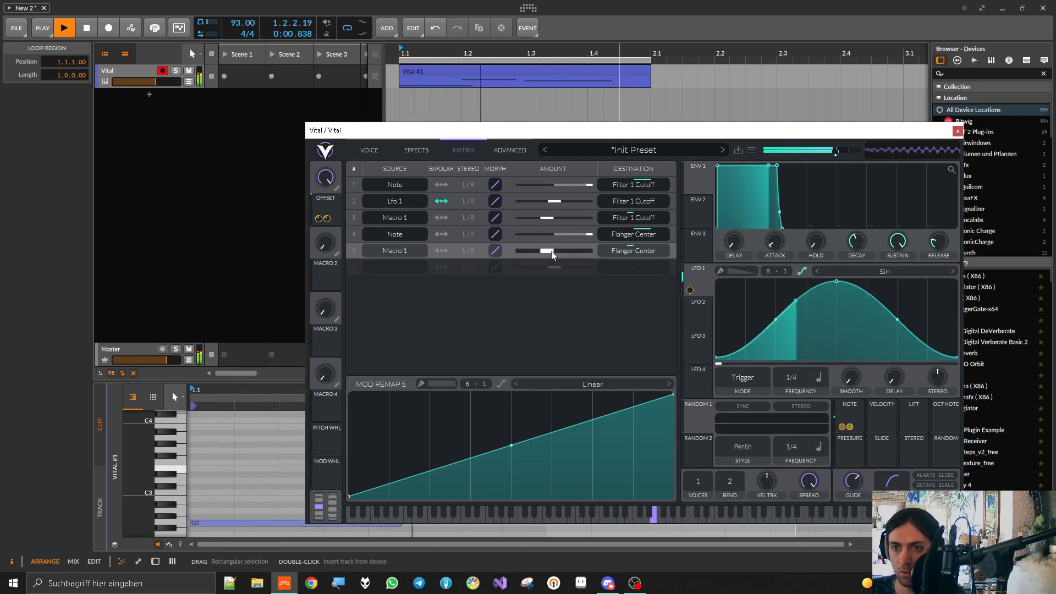
type("1")
key("Return")
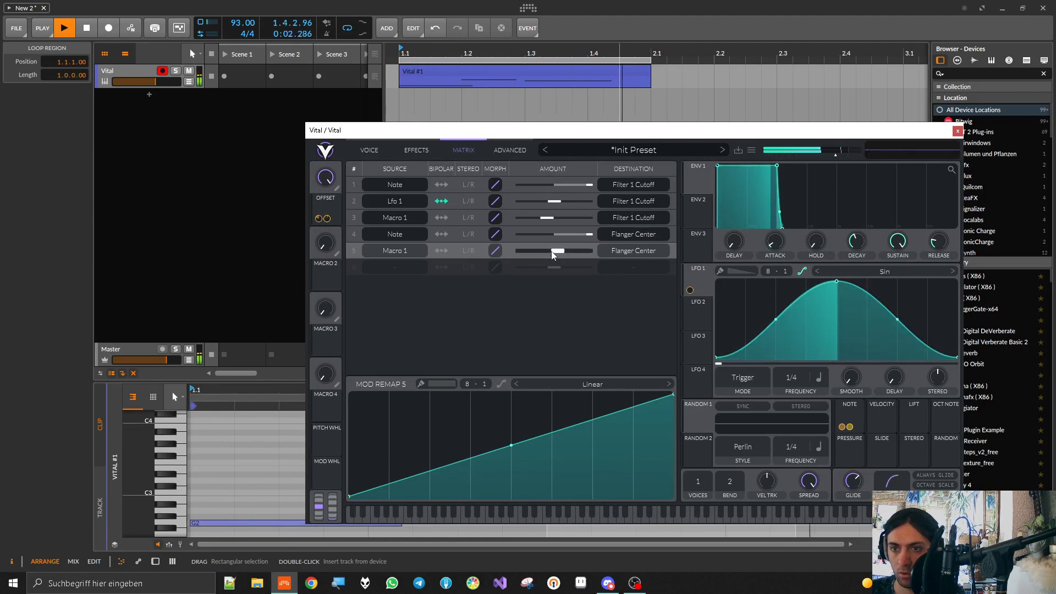
left_click(552, 251, "alt")
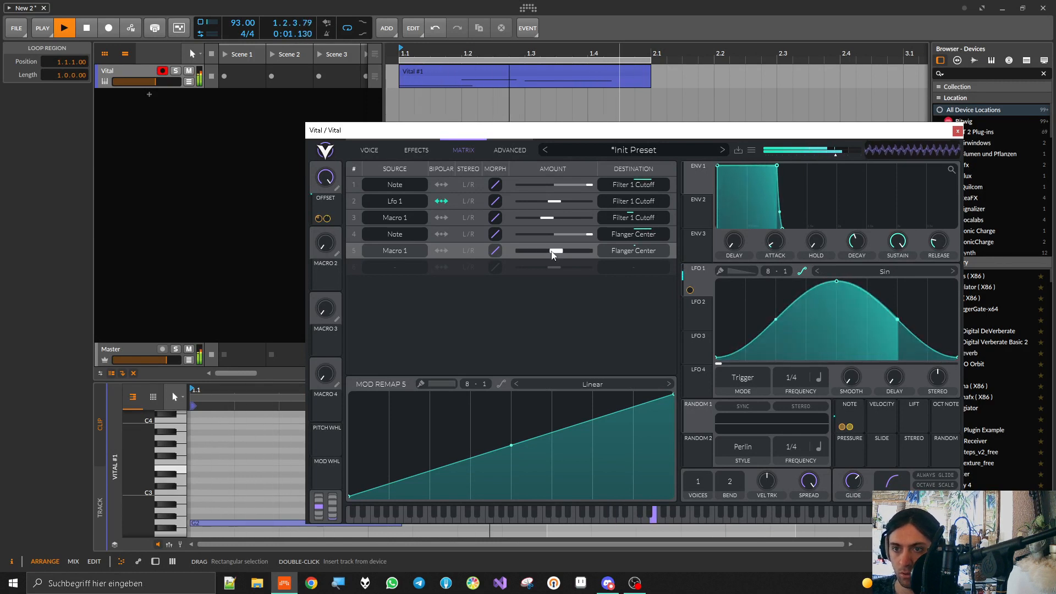
left_click(552, 252, "alt")
type("79")
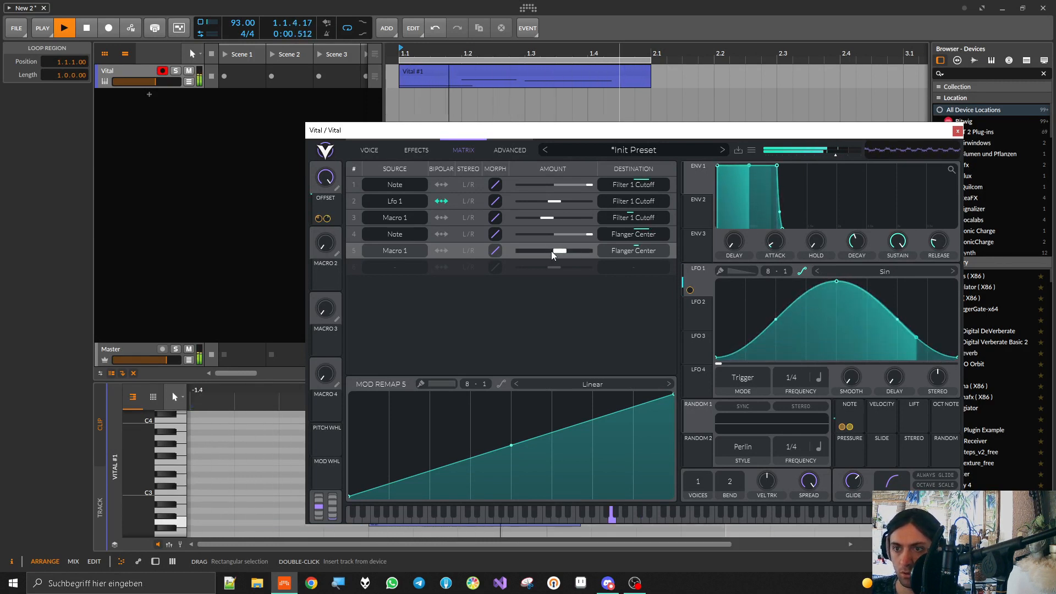
key("BackSpace")
key("BackSpace")
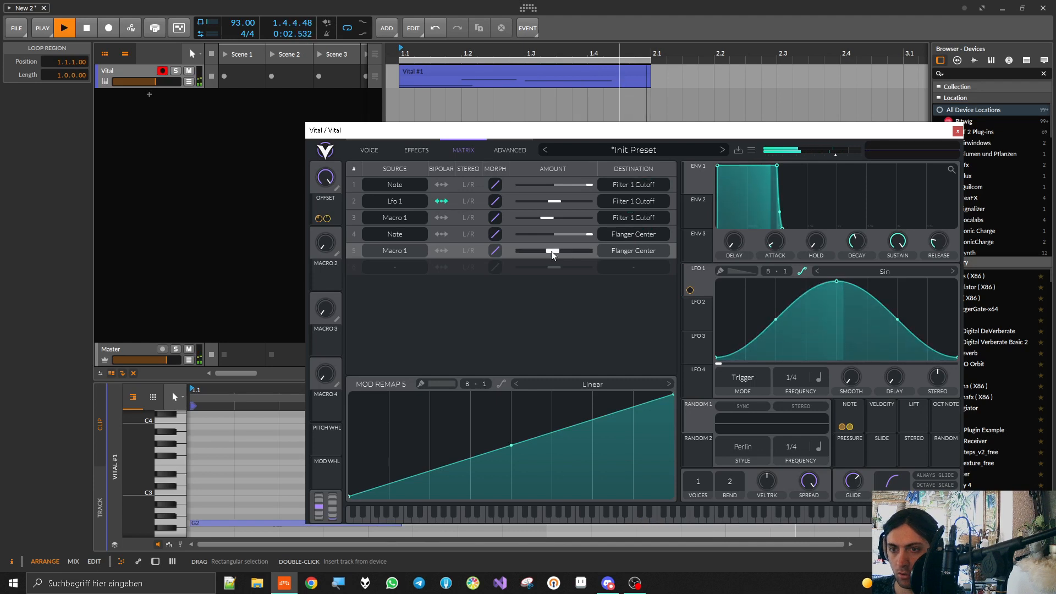
type("5")
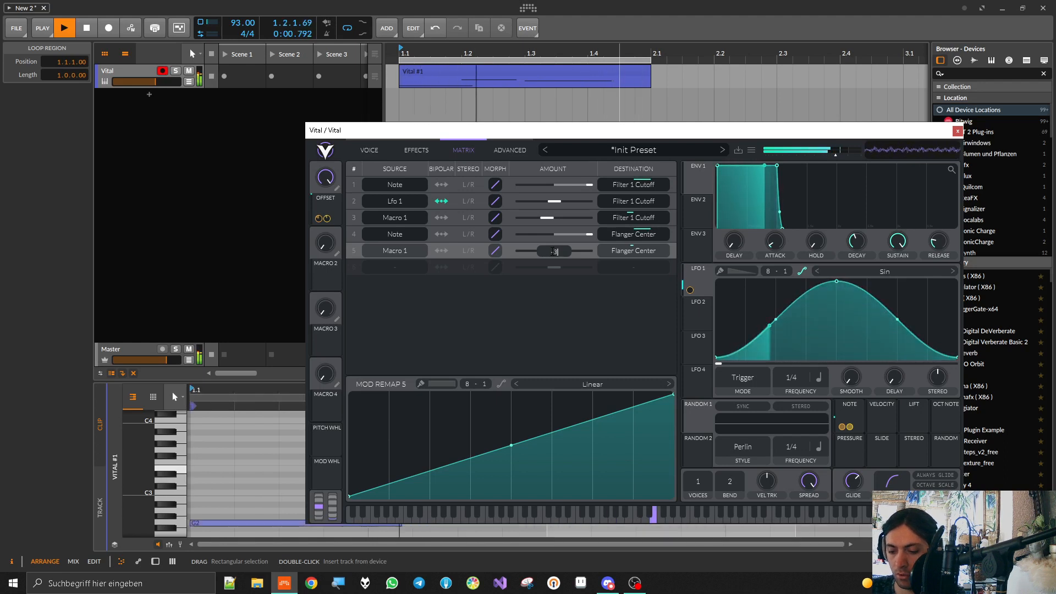
key("Return")
- Set the OFFSET macro's modulation amount on Flanger Center to -24 and stop playback
left_click(552, 252, "alt")
type("-24")
key("Return")
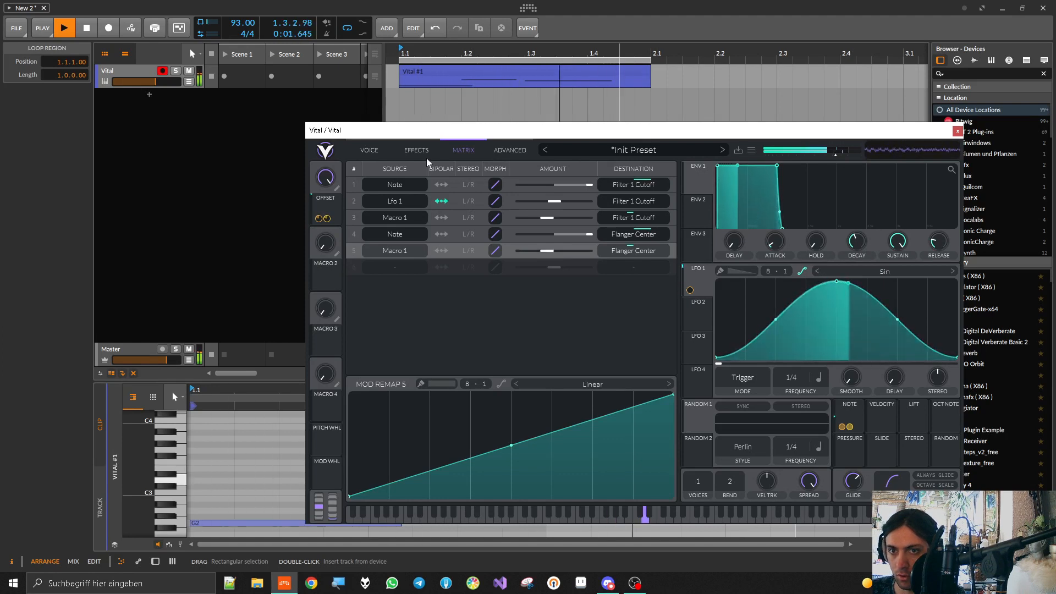
key("space")
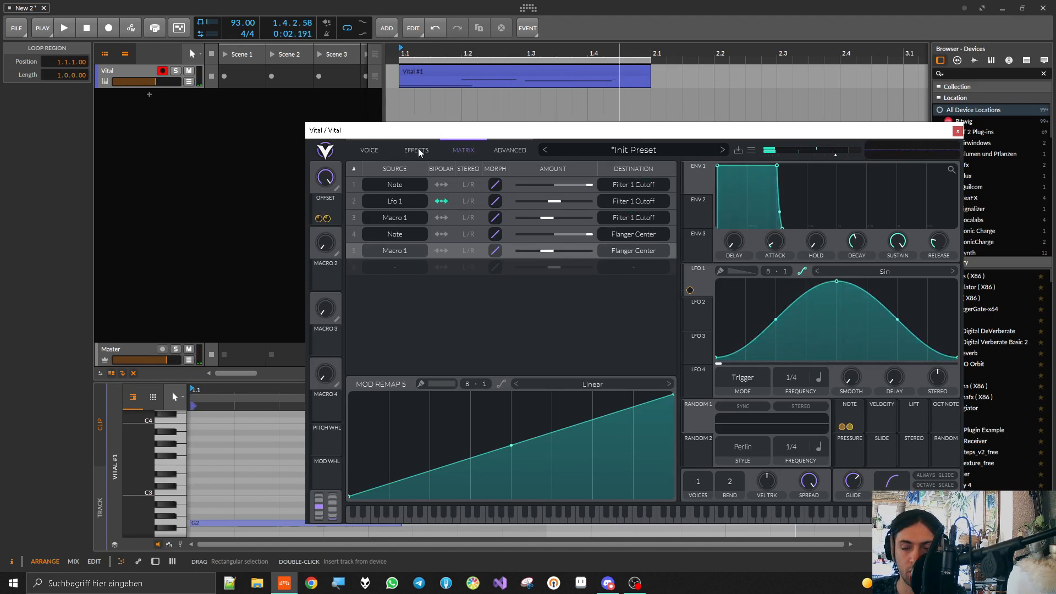
- Set the Flanger's feedback to 0% and briefly play the clip to check the sound
left_click(418, 147)
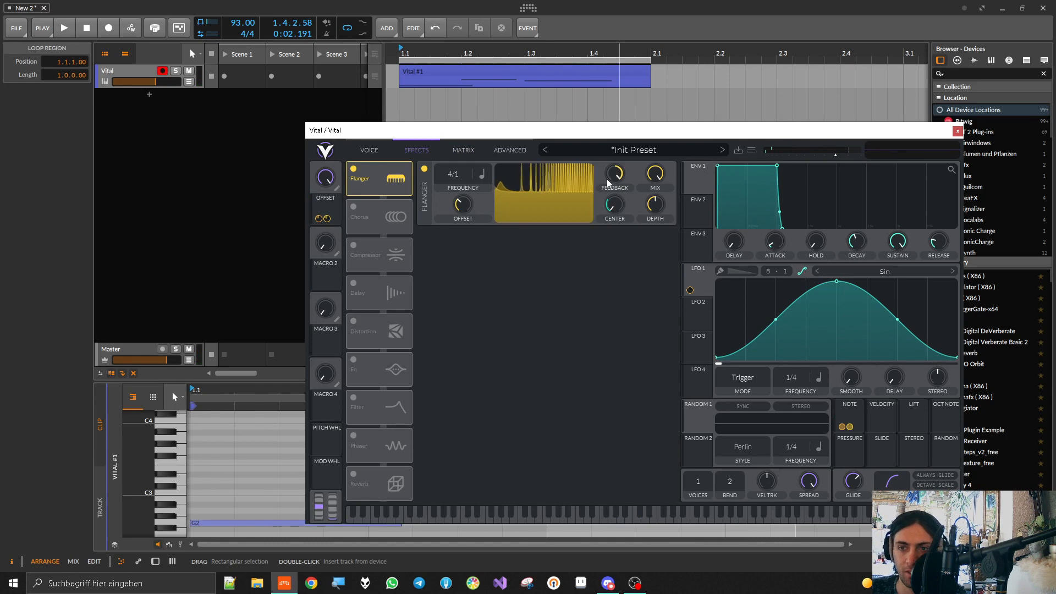
mouse_move(615, 177)
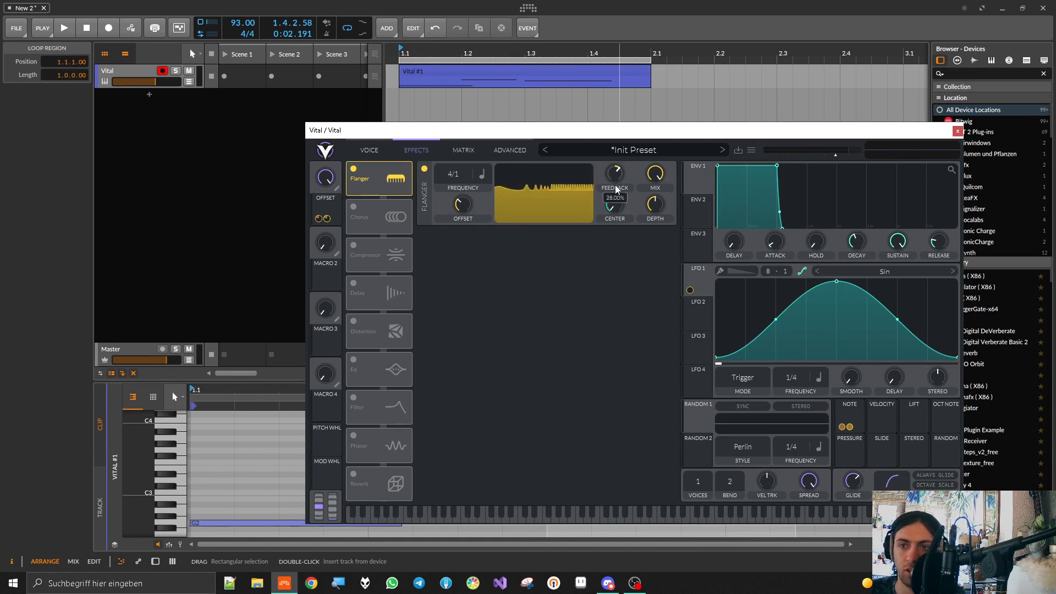
mouse_move(616, 173)
left_mouse_down()
mouse_move(616, 207)
mouse_move(612, 51)
mouse_move(615, 203)
mouse_move(614, 157)
left_mouse_up()
key("space")
key("space")
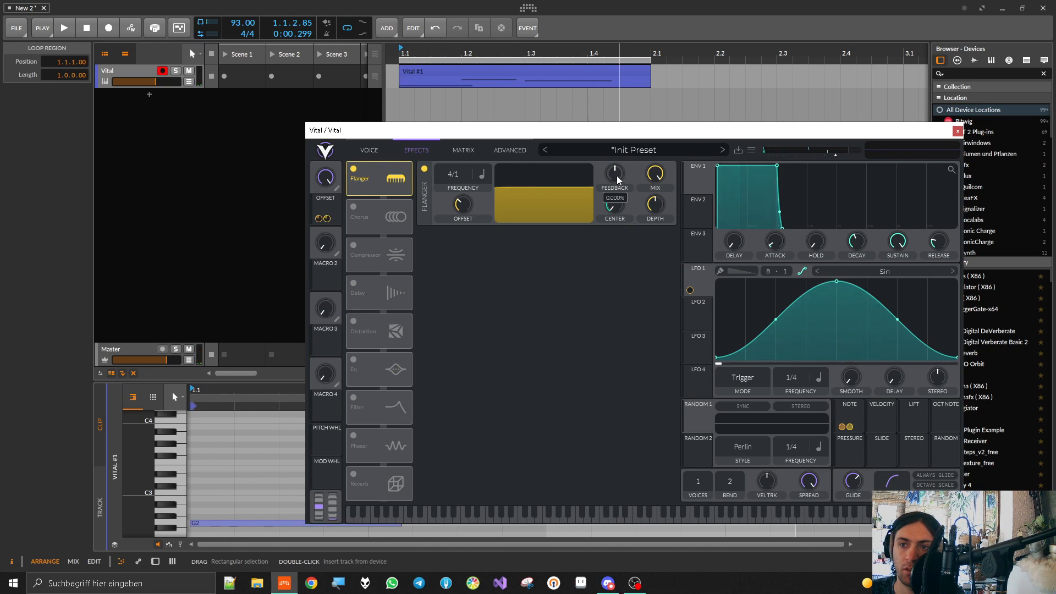
- Assign Env 2 to the Flanger's feedback and play back the clip
left_click_drag(694, 214, 619, 204)
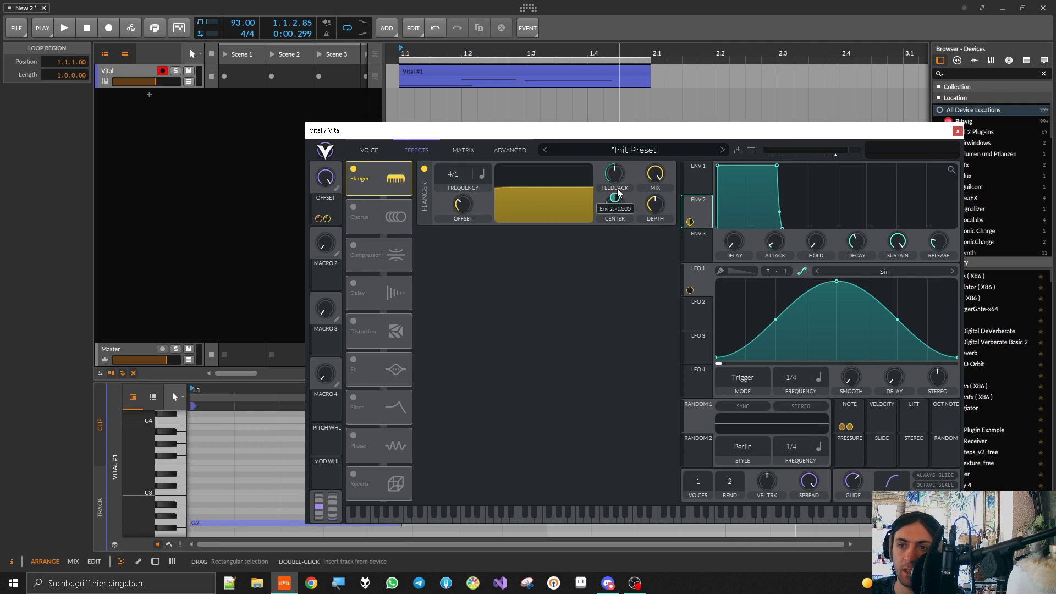
key("space")
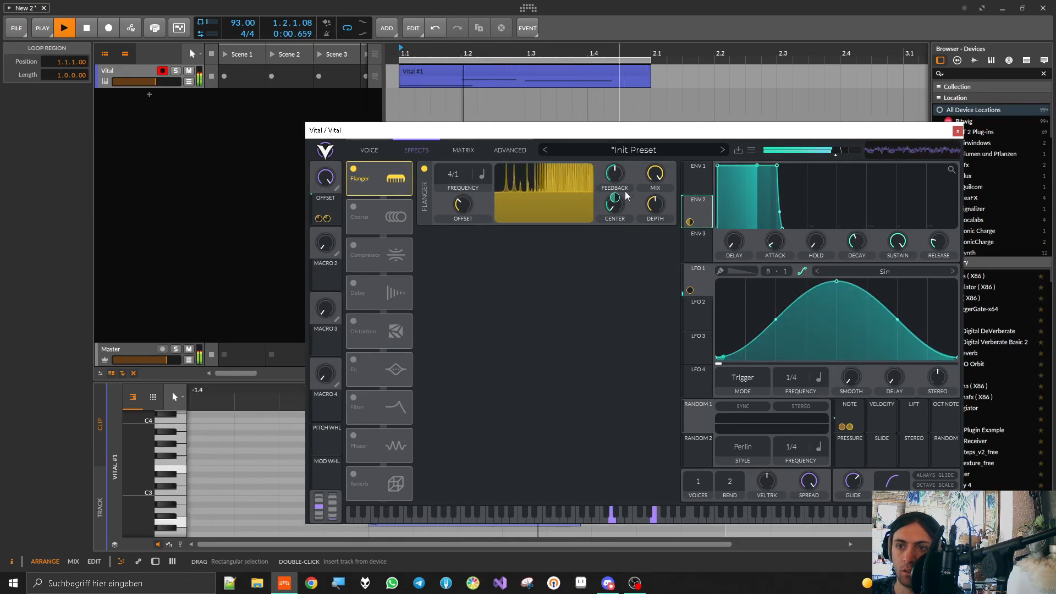
- Set the open envelope's attack to about 0.002 seconds and fine-tune its release during playback, then stop
left_click_drag(938, 247, 940, 235)
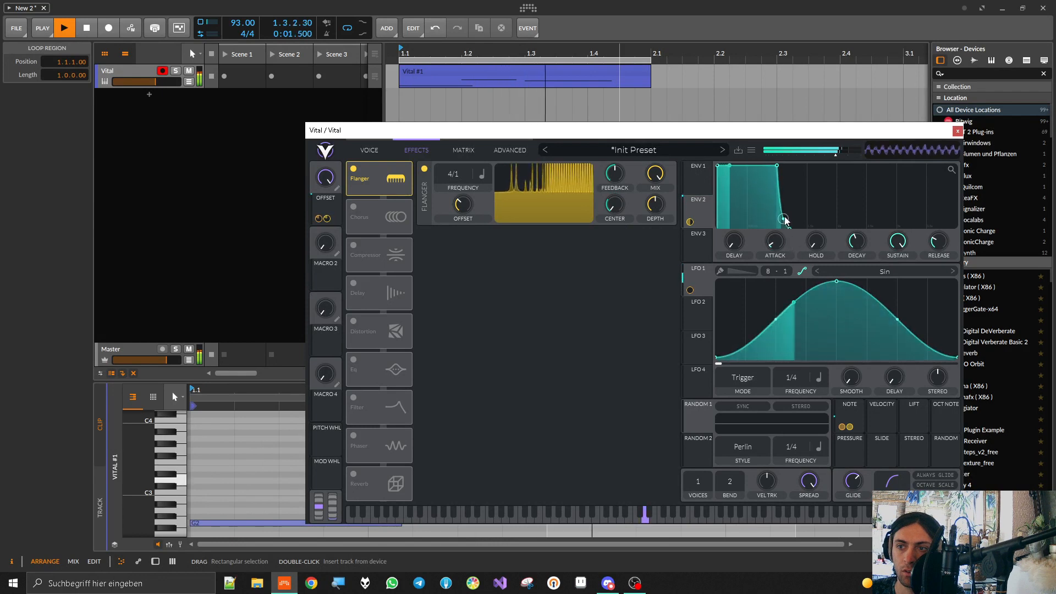
left_click_drag(785, 251, 776, 230)
left_click_drag(721, 197, 721, 184)
left_click_drag(770, 239, 775, 274)
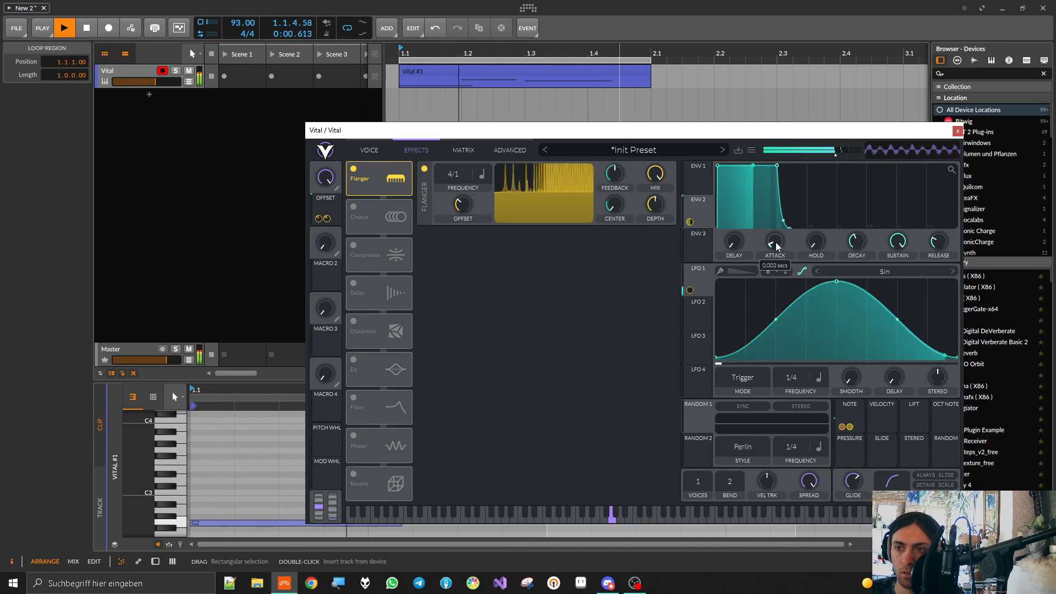
mouse_move(784, 239)
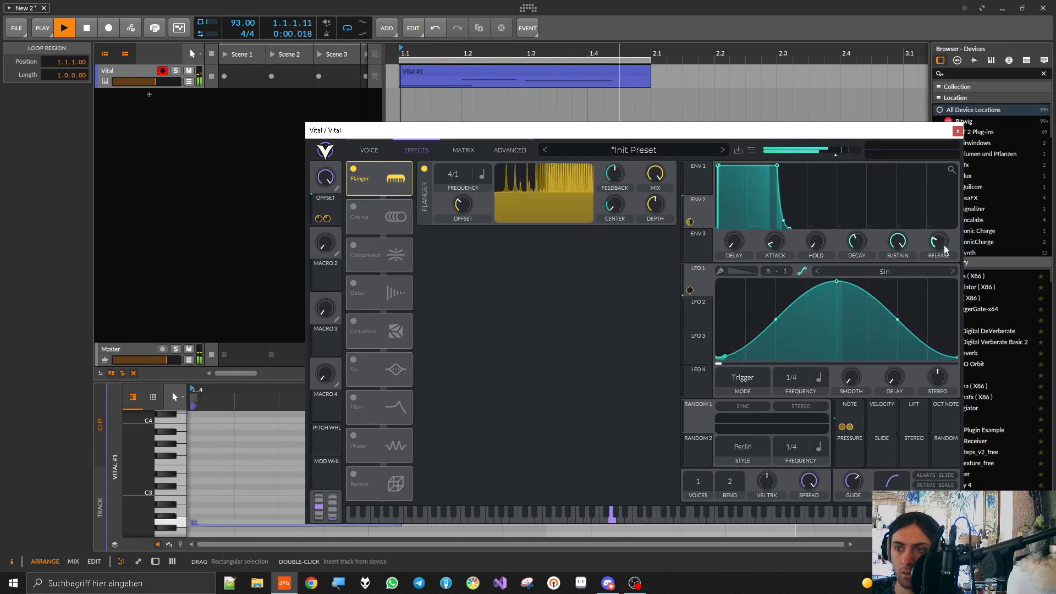
key("space")
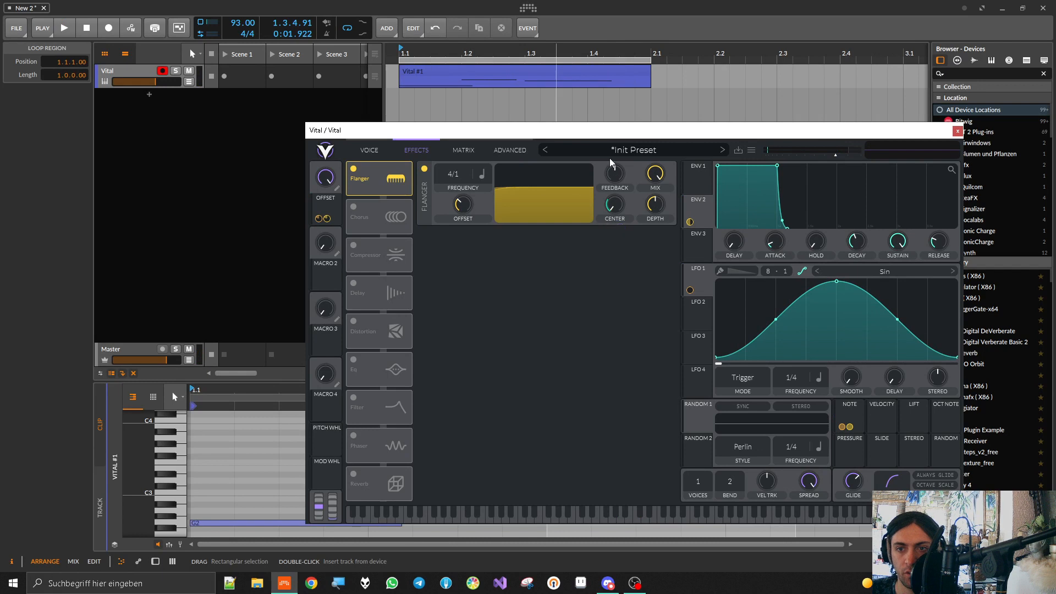
- Lower Filter 1's comb resonance and modulate it with Env 2, tuning the modulation amount during playback
left_click(368, 150)
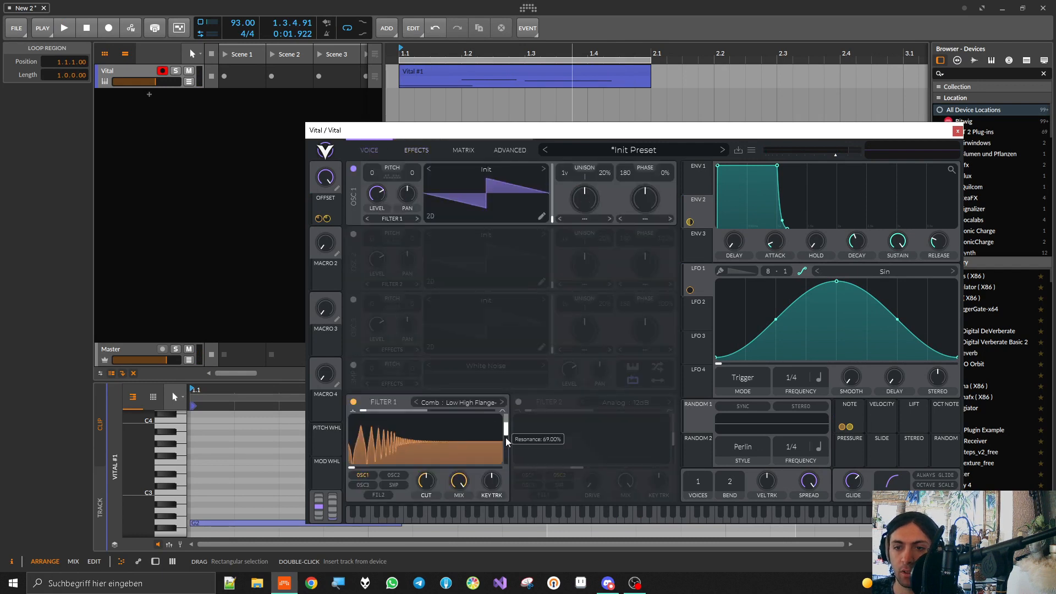
left_click_drag(506, 457, 506, 483)
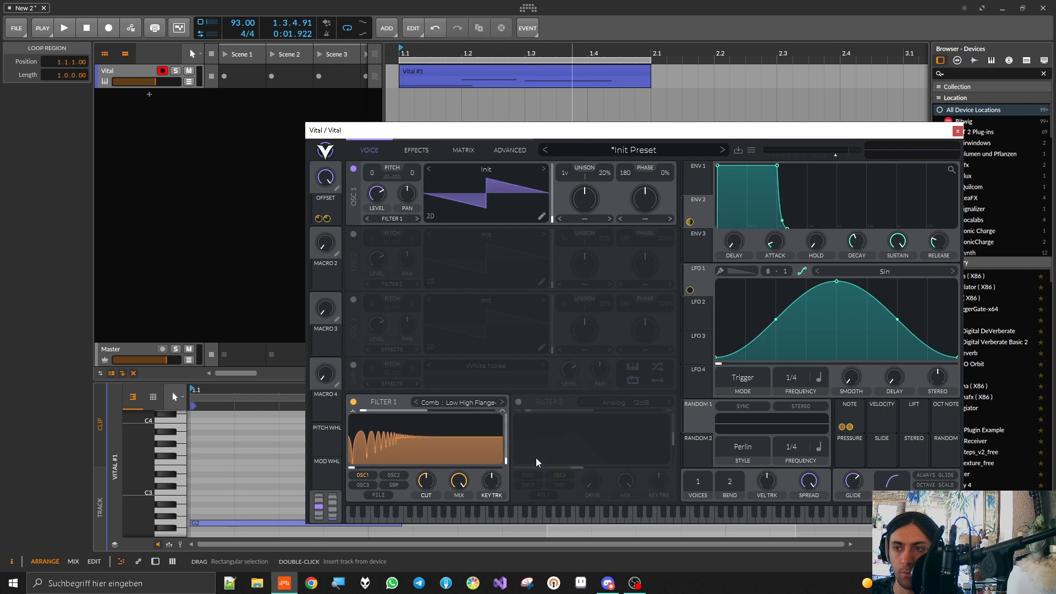
left_click_drag(690, 221, 505, 463)
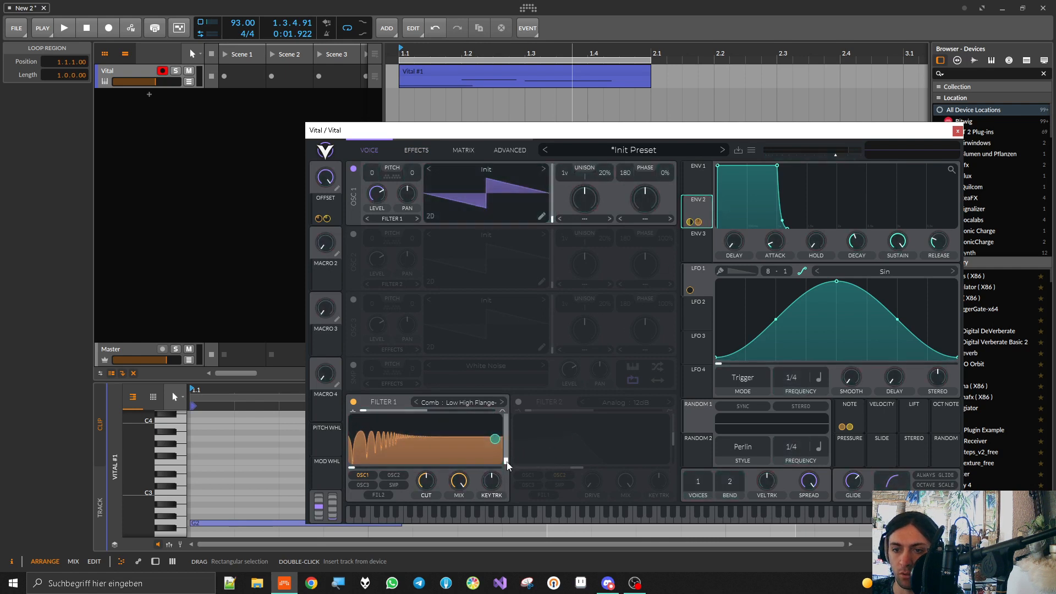
key("space")
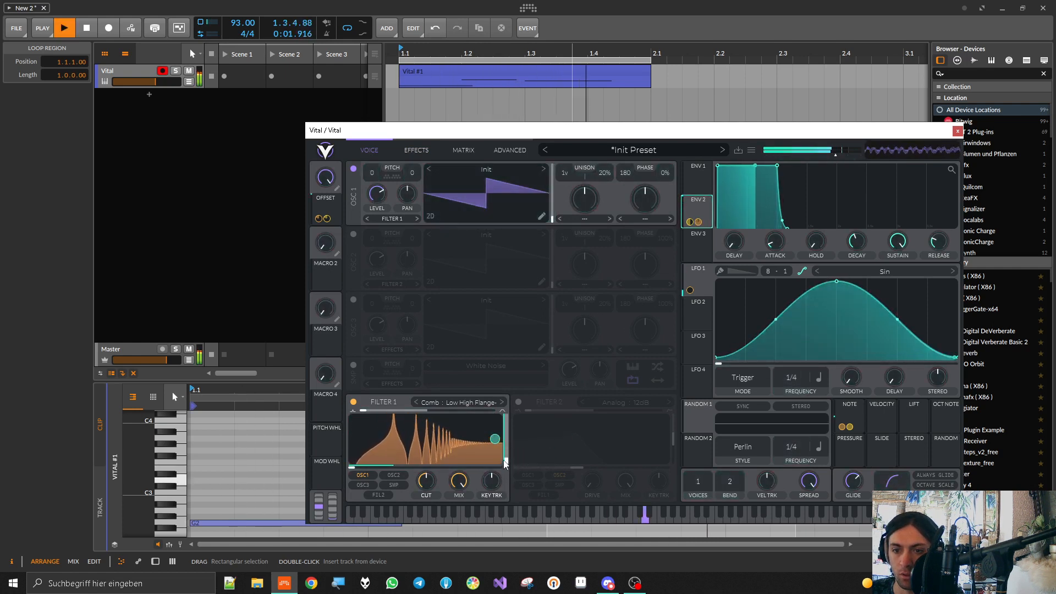
mouse_move(496, 444)
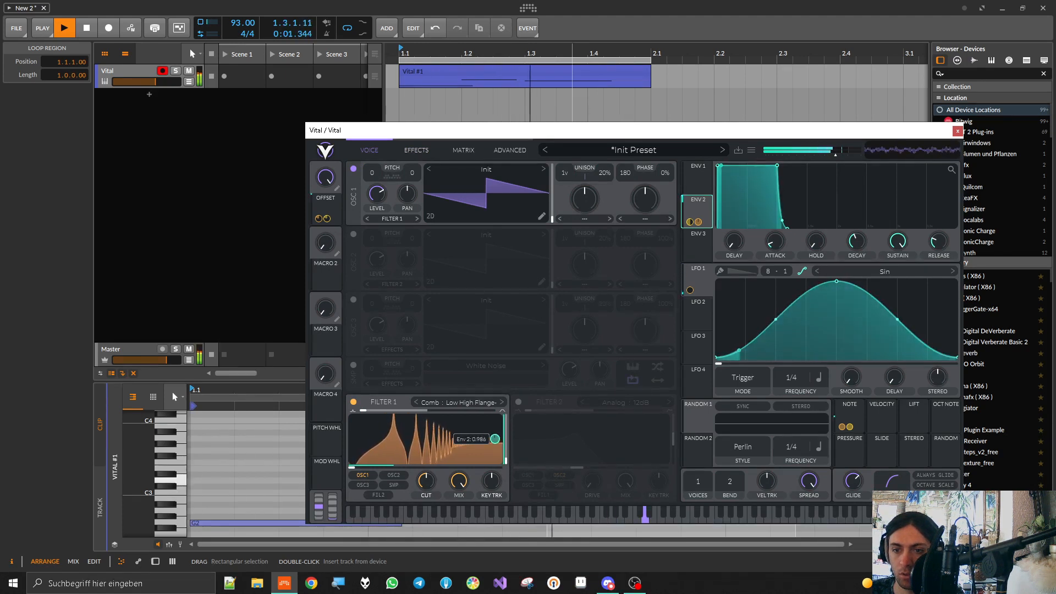
left_click_drag(497, 444, 347, 126)
- Adjust Filter 1's blend slider and modulate it with Env 2 at an amount of 0.848, then stop playback
left_click_drag(380, 410, 395, 426)
left_click_drag(695, 221, 427, 430)
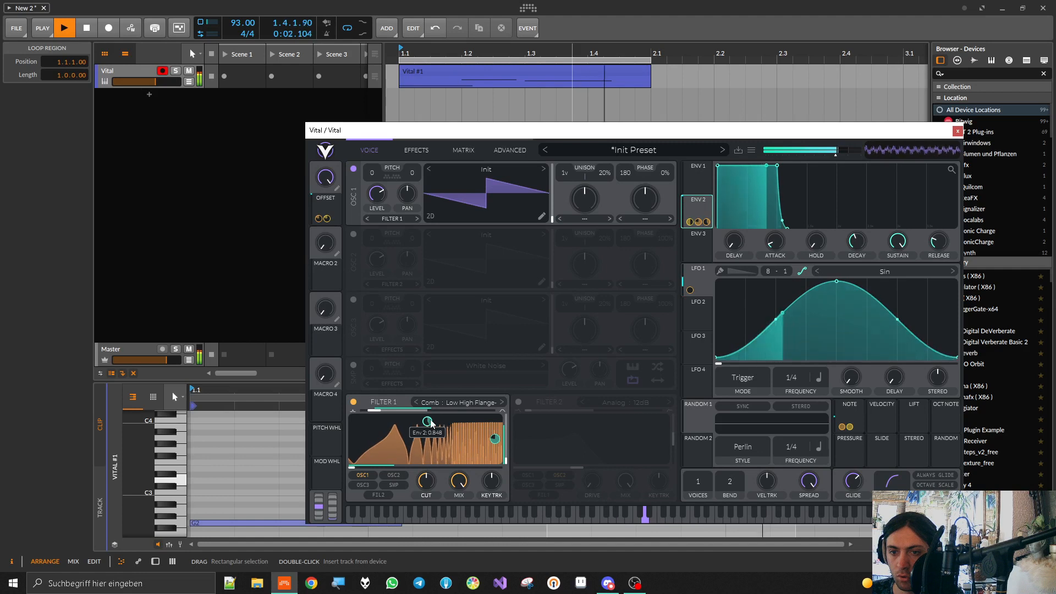
key("space")
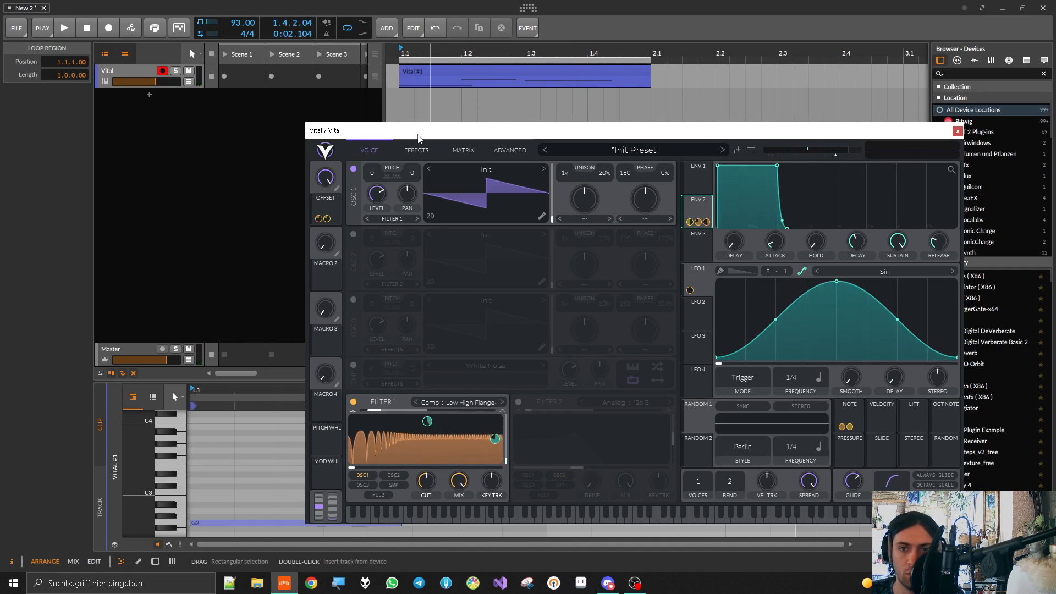
- Enable the Phaser effect and place it directly after the Flanger in the effects chain
left_click(414, 149)
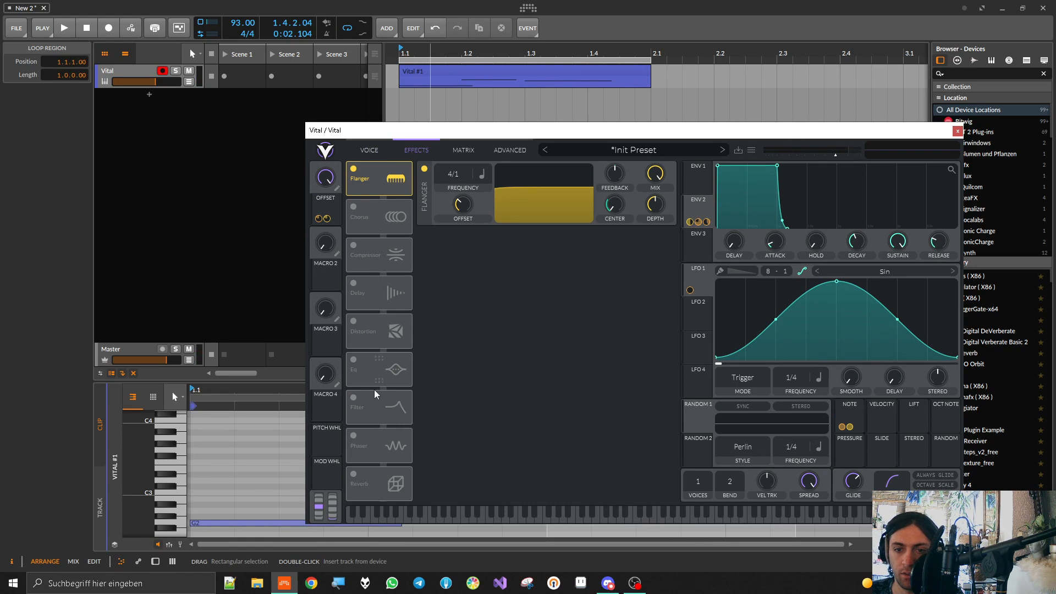
left_click(354, 436)
left_click_drag(356, 440, 399, 246)
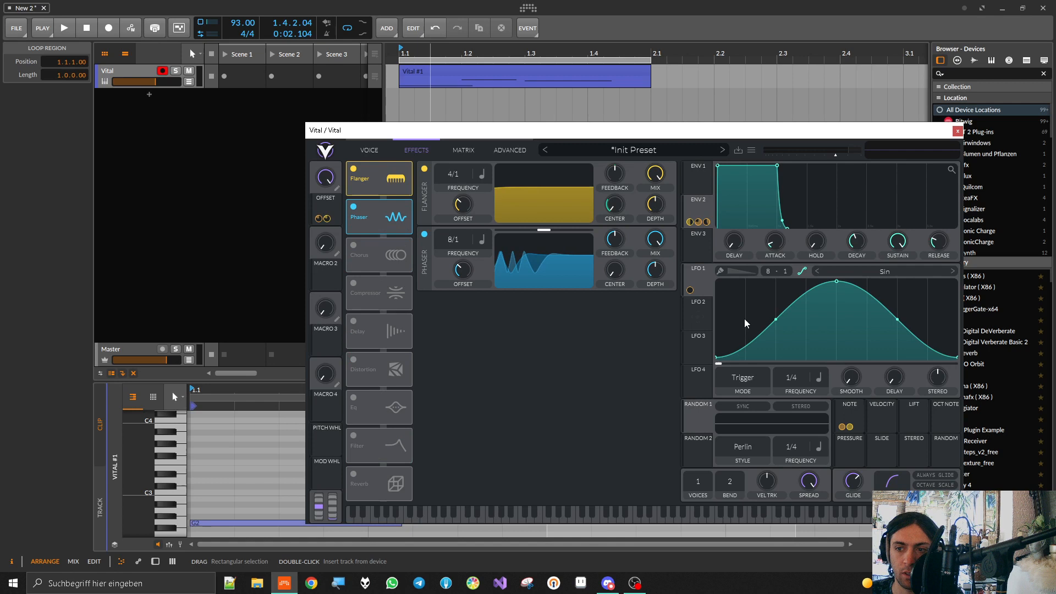
- Modulate the Phaser's center with Note and raise the Phaser's blend slider while playing the clip
left_click_drag(846, 412, 616, 278)
key("space")
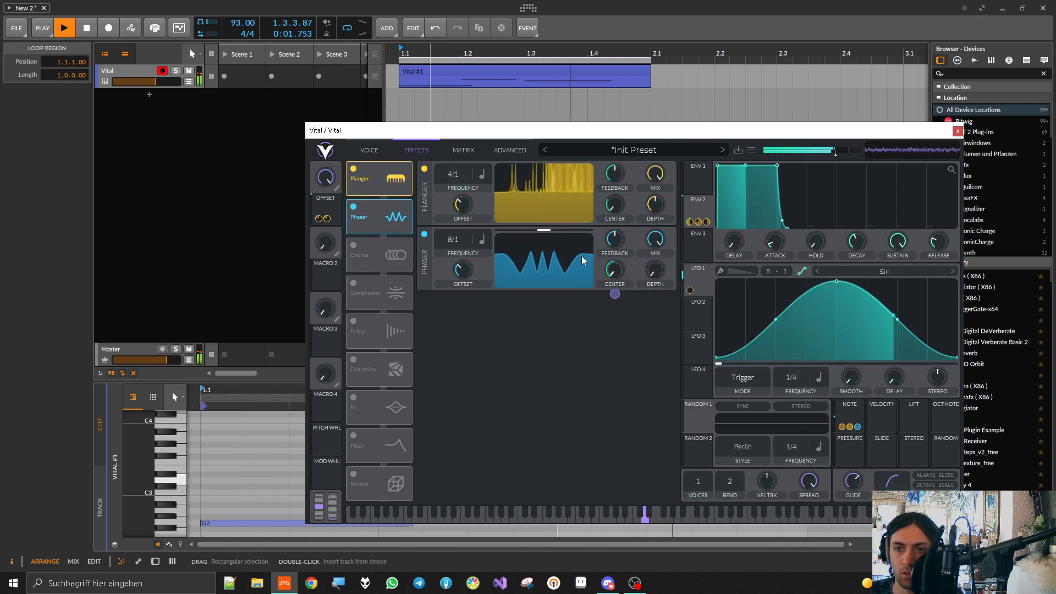
left_click_drag(543, 231, 576, 235)
key("space")
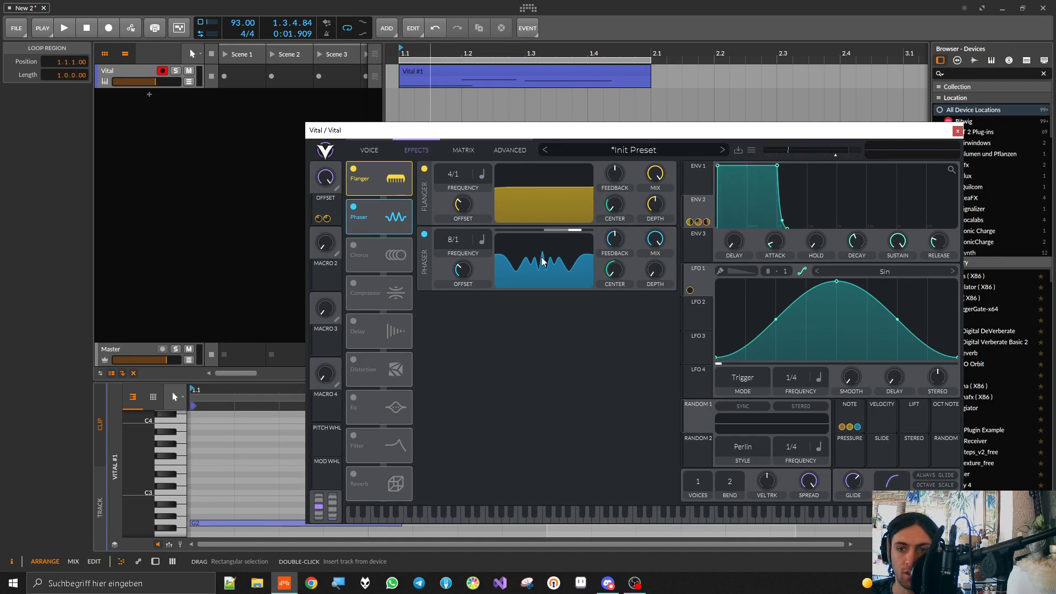
- Modulate the Phaser's feedback with Env 2 and adjust its base feedback during playback
key("space")
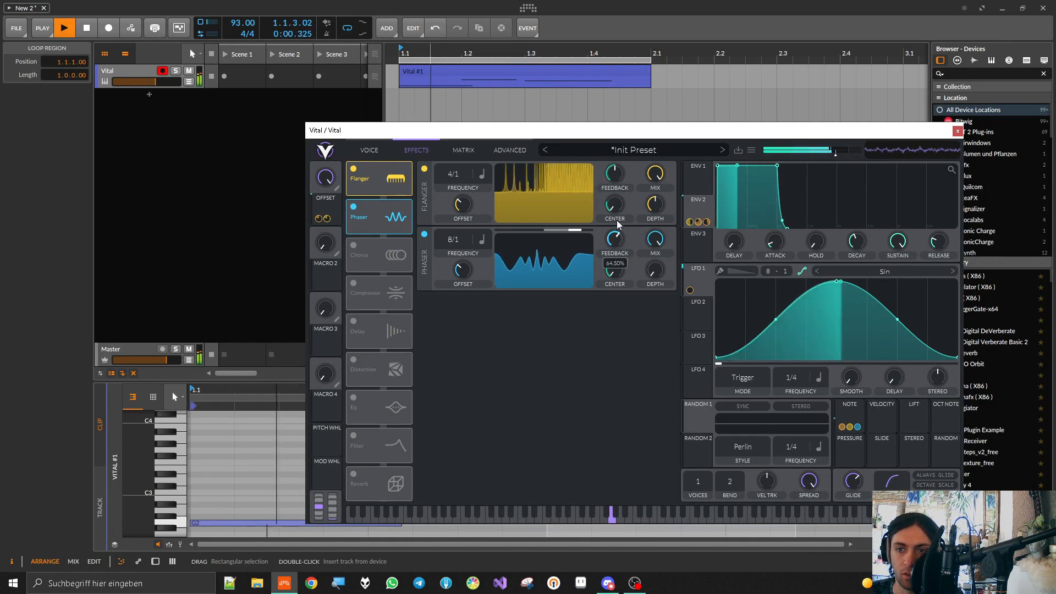
mouse_move(611, 198)
left_mouse_down()
mouse_move(619, 334)
mouse_move(613, 218)
left_mouse_up()
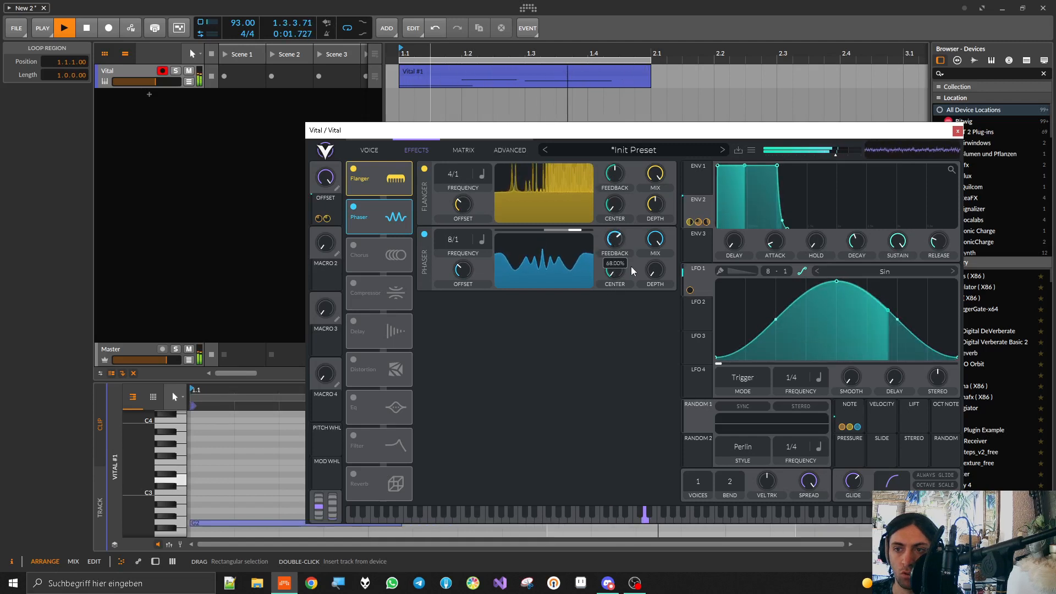
left_click_drag(700, 221, 619, 245)
mouse_move(618, 242)
left_mouse_down()
mouse_move(621, 276)
mouse_move(616, 246)
left_mouse_up()
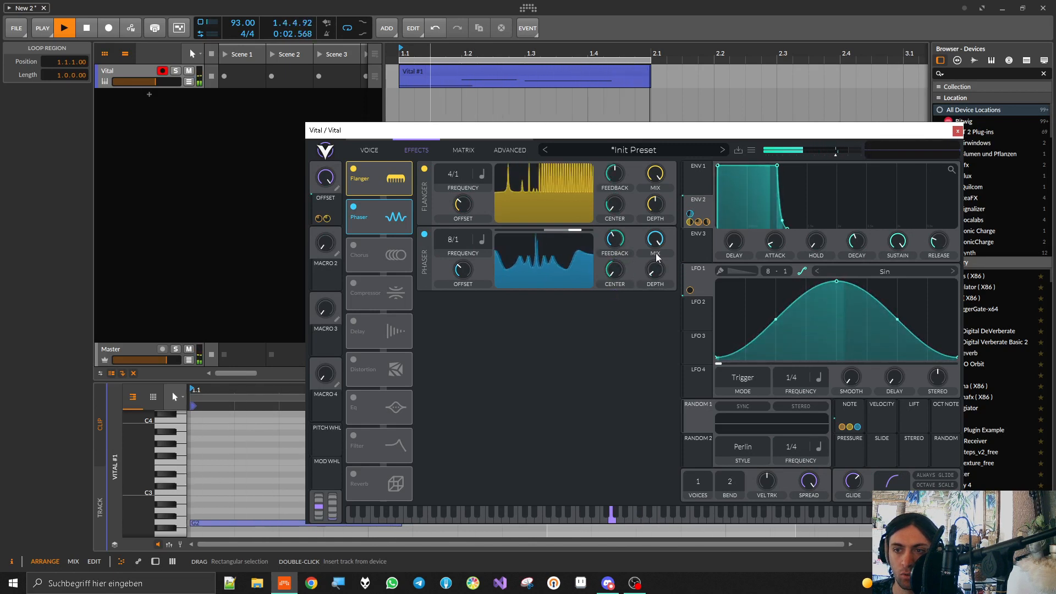
- Lower the Flanger's depth and set the Phaser's frequency to 4/1 during playback
left_click_drag(657, 201, 655, 315)
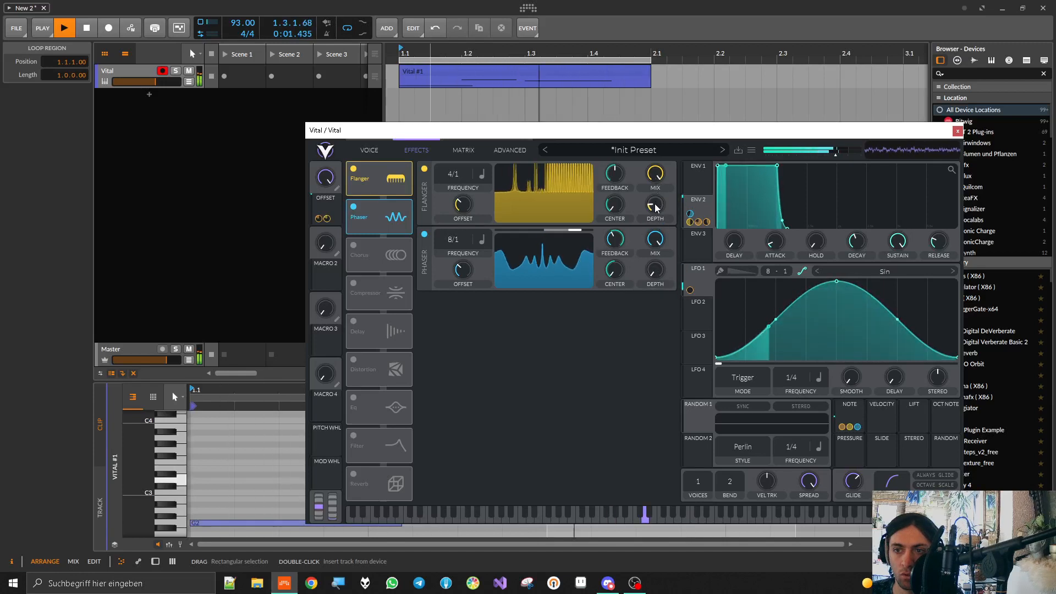
left_click_drag(449, 153, 450, 134)
left_click_drag(449, 241, 455, 218)
left_click_drag(451, 172, 451, 207)
- Raise the Phaser's depth and fine-tune the Flanger's depth to a low amount, then stop playback
left_click_drag(650, 209, 649, 189)
left_click_drag(653, 268, 655, 233)
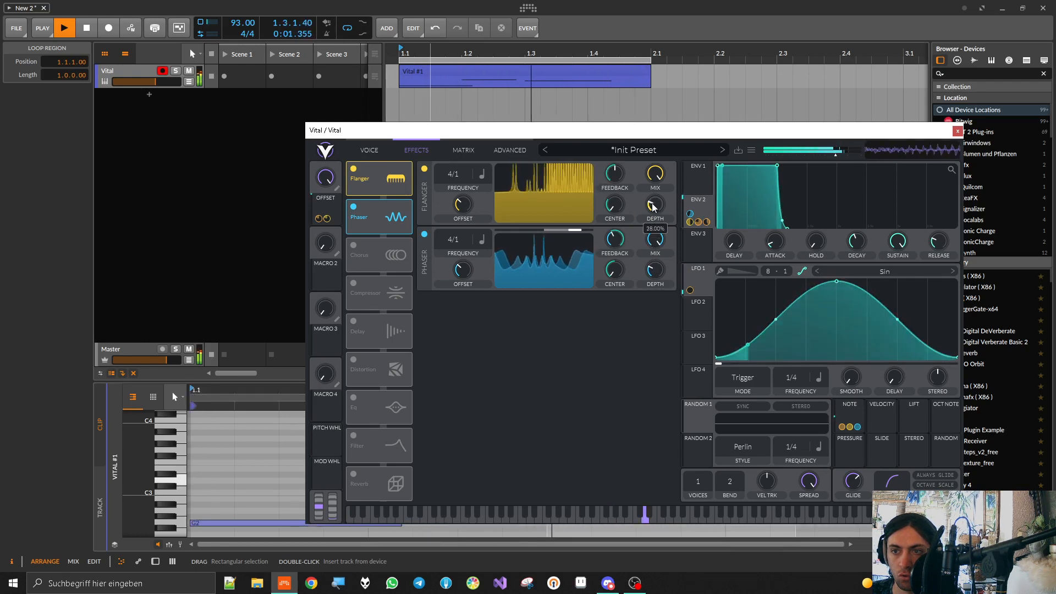
left_click_drag(651, 191, 661, 265)
key("space")
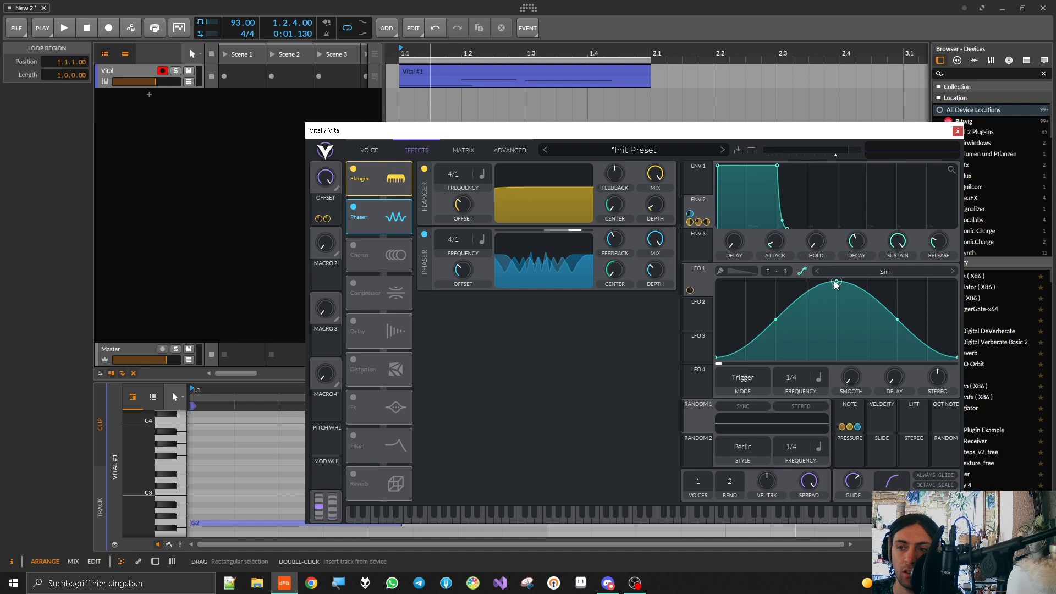
- Browse the preset shapes available for LFO 1, then close the list
left_click(885, 271)
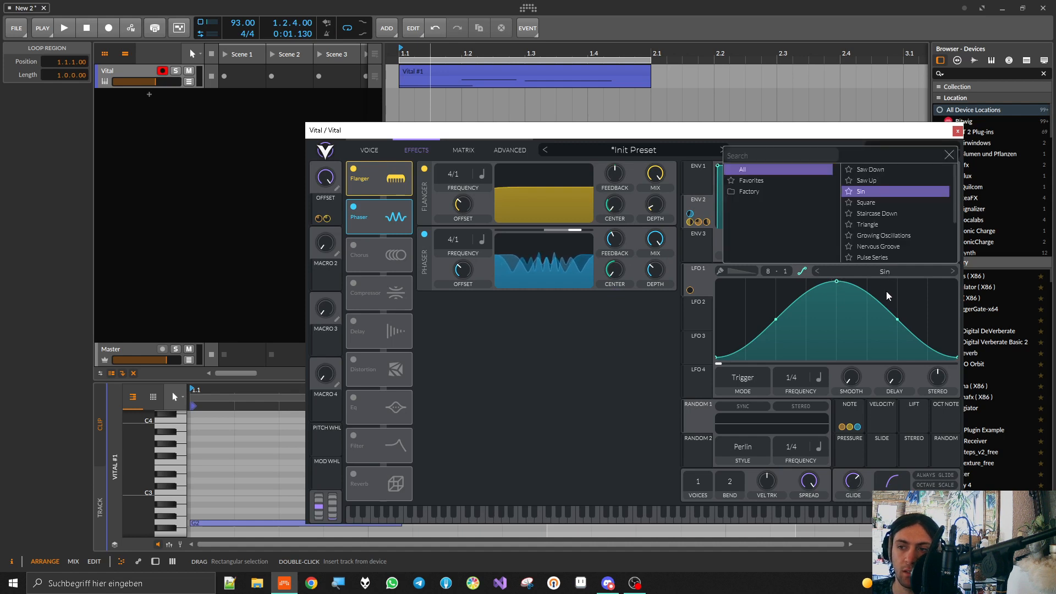
left_click_drag(955, 206, 955, 273)
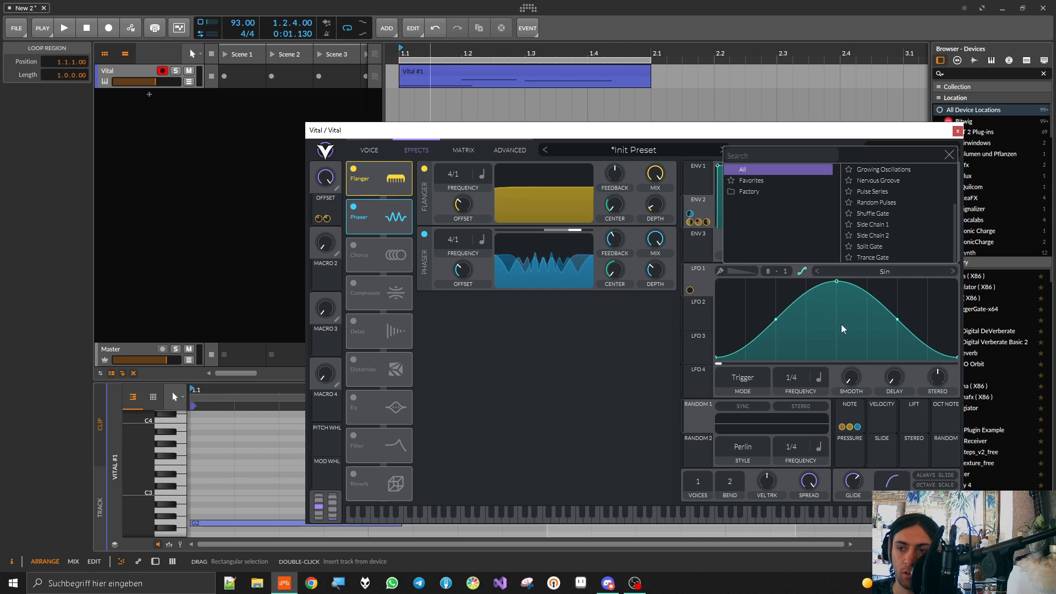
left_click(949, 155)
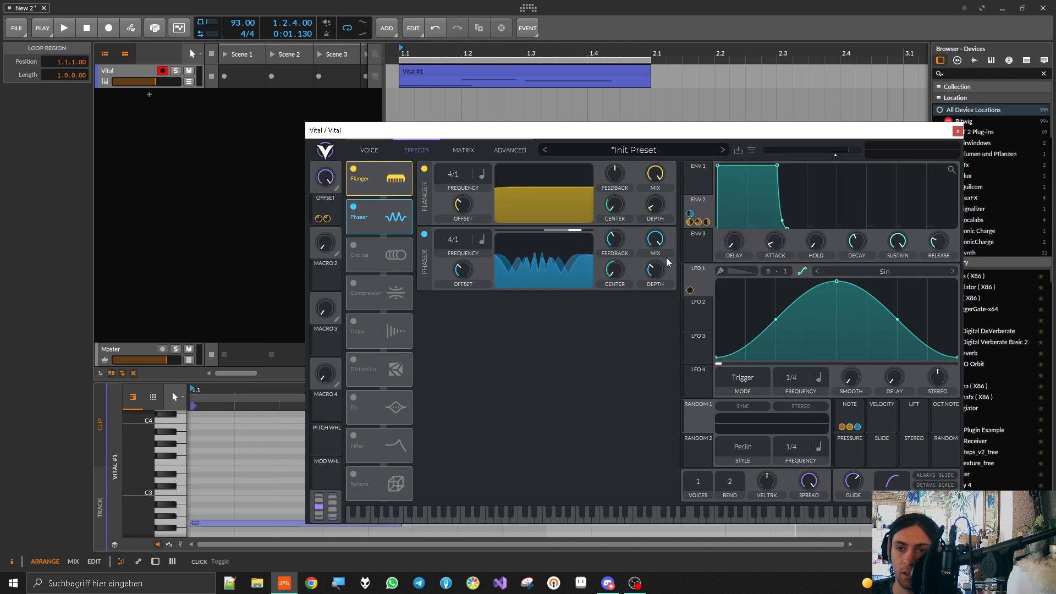
- Enable the Chorus effect and modulate its mix and feedback with Env 2 while playing the clip
left_click(354, 245)
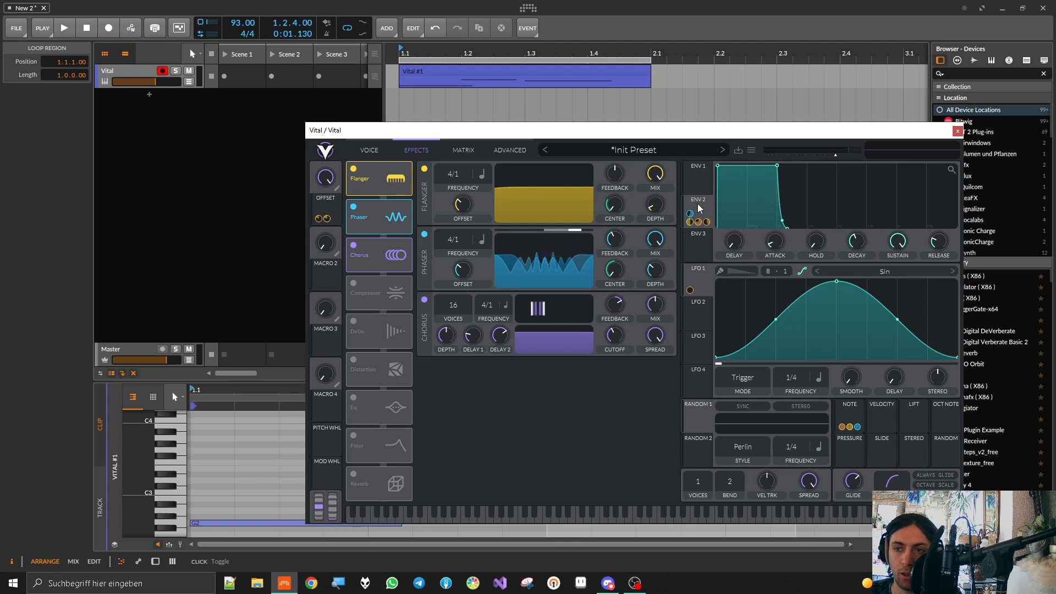
left_click_drag(695, 224, 654, 309)
key("space")
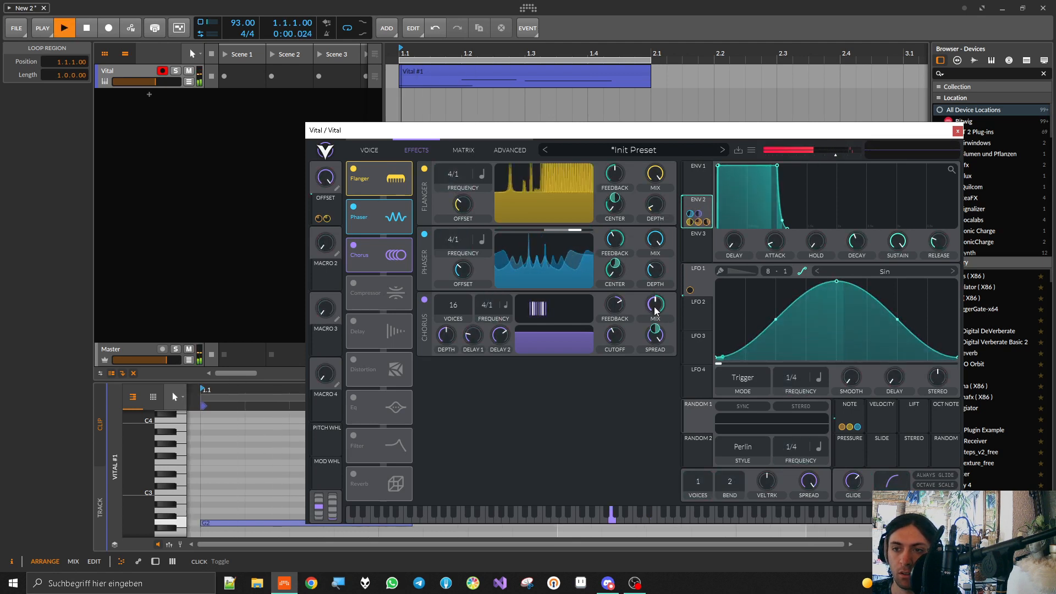
left_click_drag(655, 330, 655, 300)
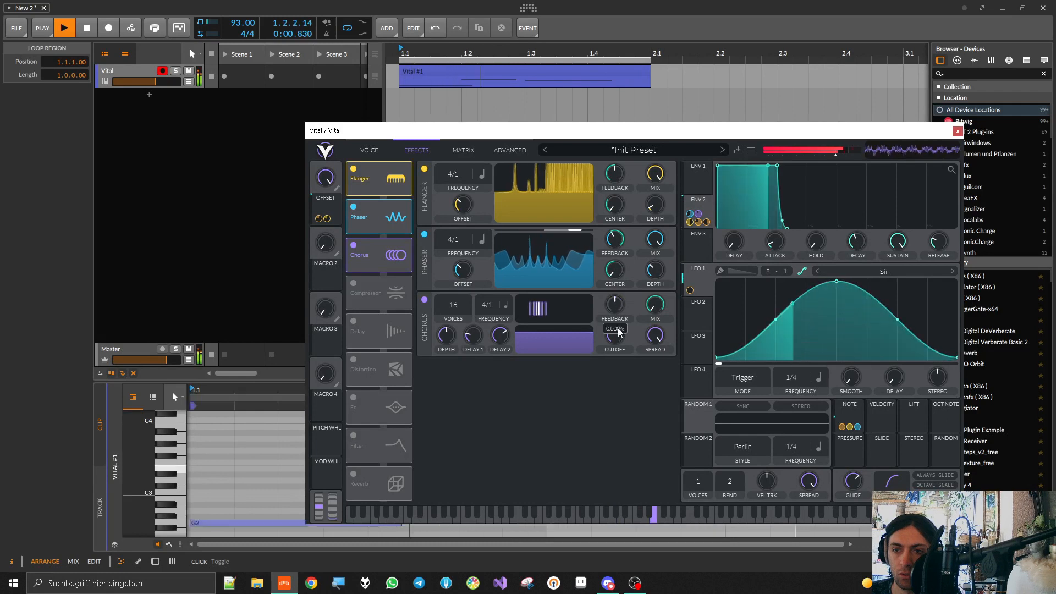
left_click_drag(703, 207, 655, 337)
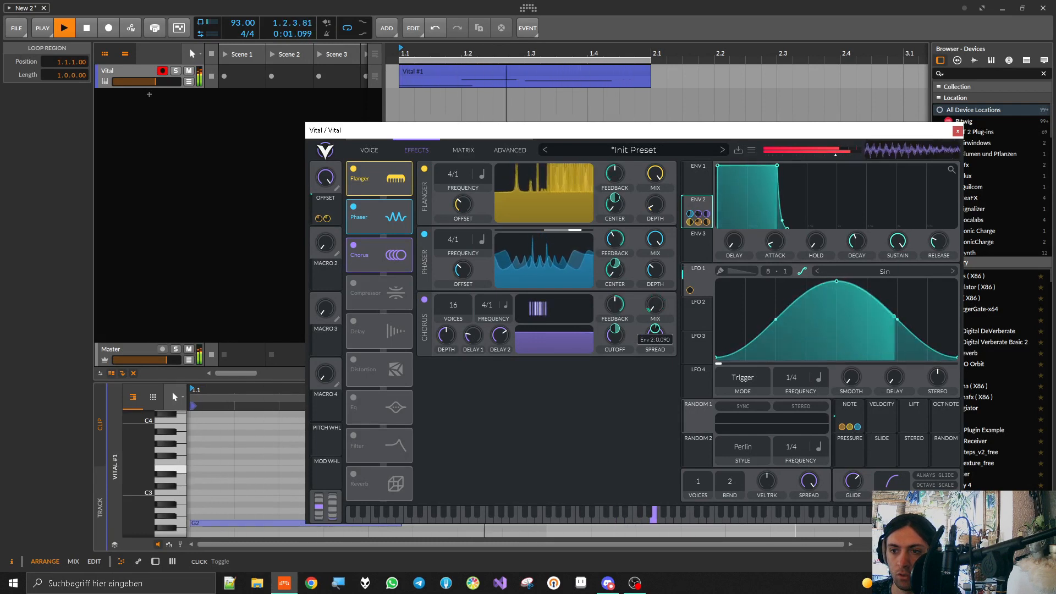
- Set the Chorus's depth to 12% and frequency to 2/1, and adjust its delay times during playback
left_click_drag(449, 334, 450, 337)
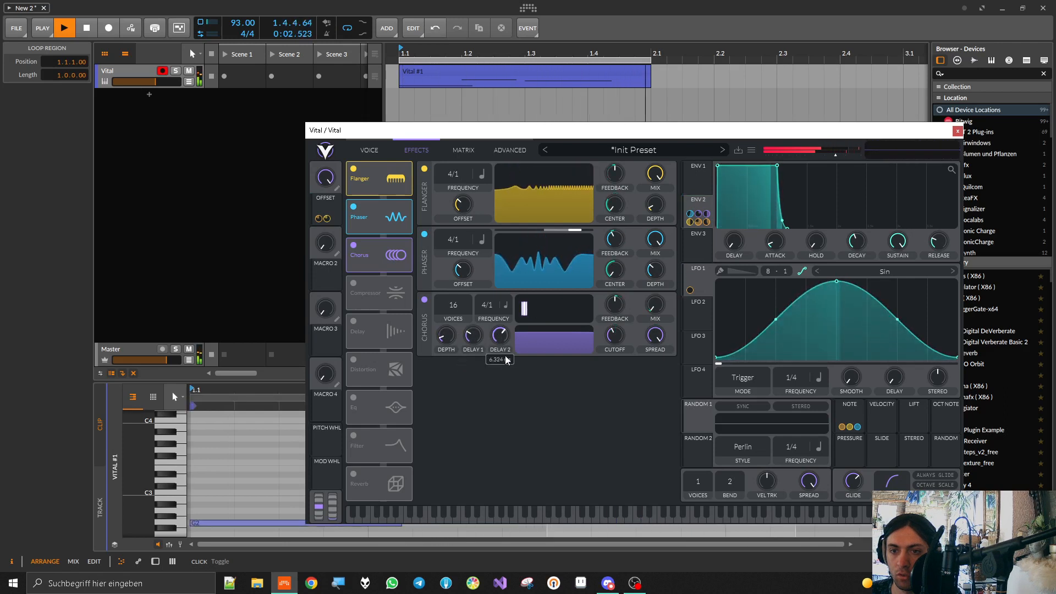
left_click_drag(507, 385, 500, 343)
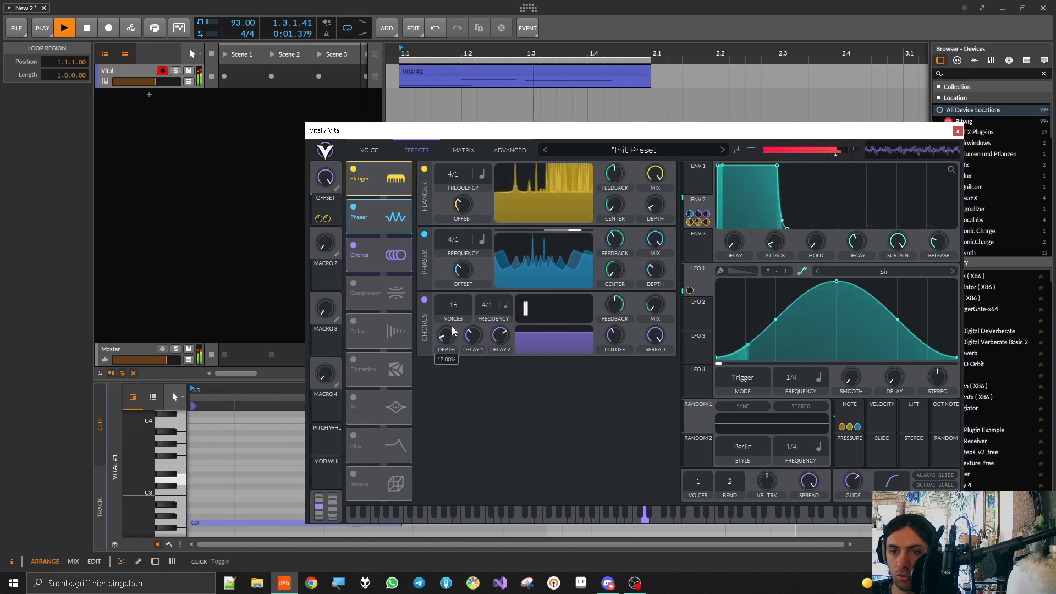
left_click_drag(482, 311, 484, 286)
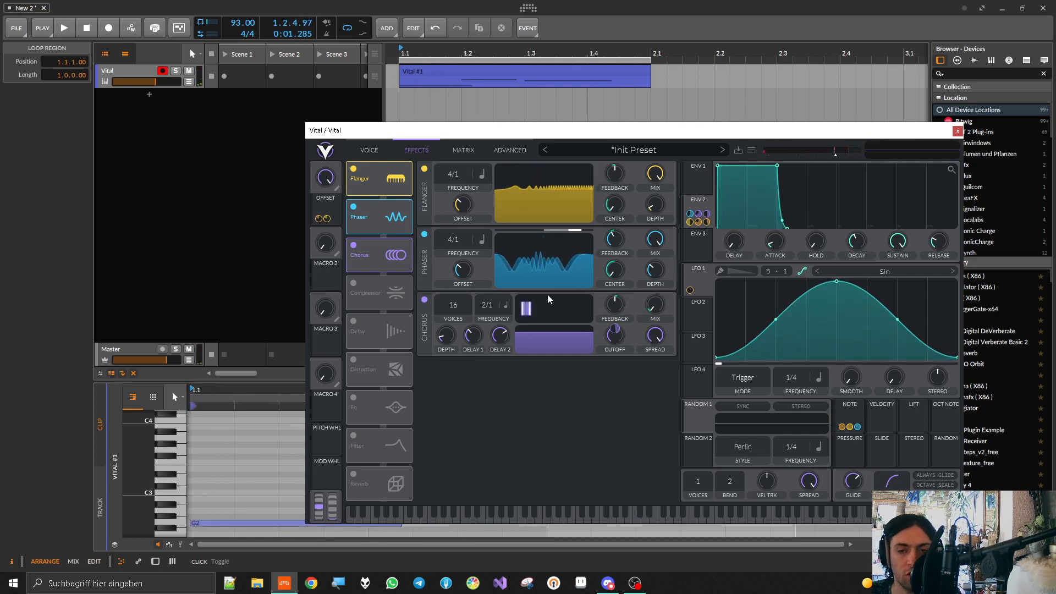
- Enable the multiband Compressor and adjust its attack and release while playing the clip
left_click(358, 291)
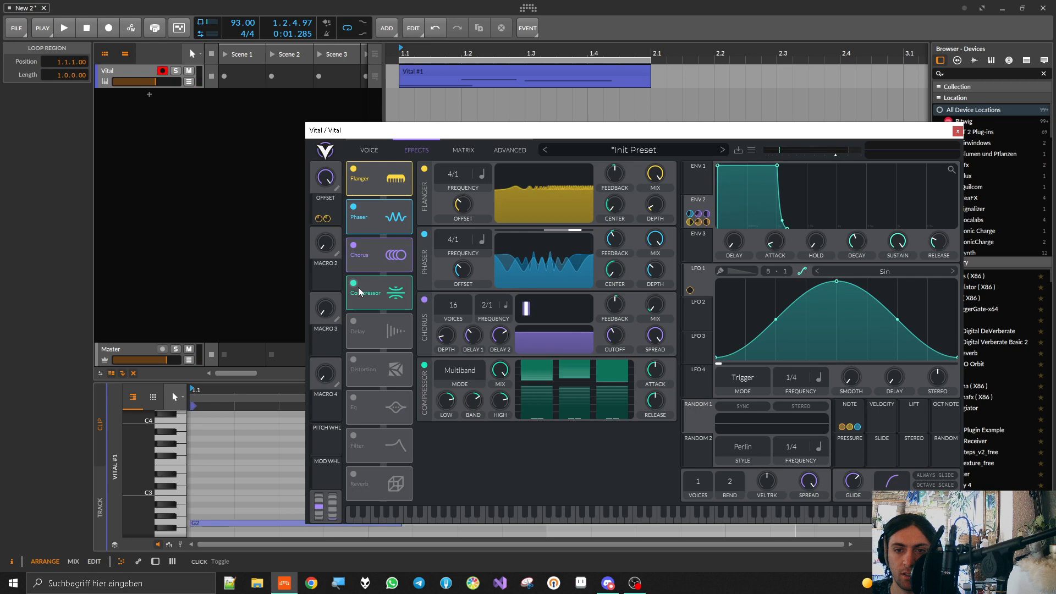
key("space")
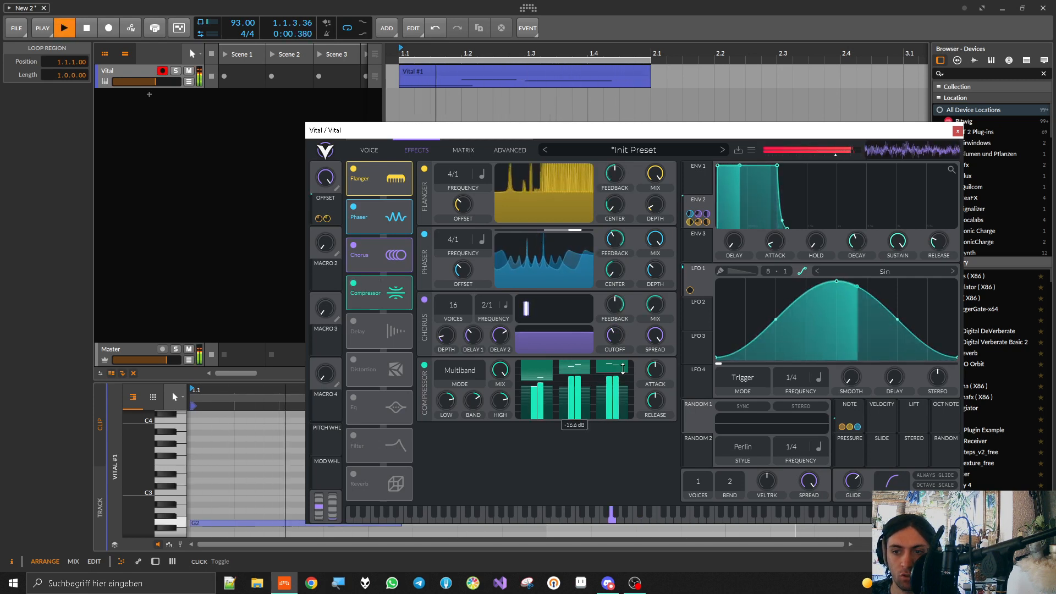
left_click_drag(651, 373, 651, 356)
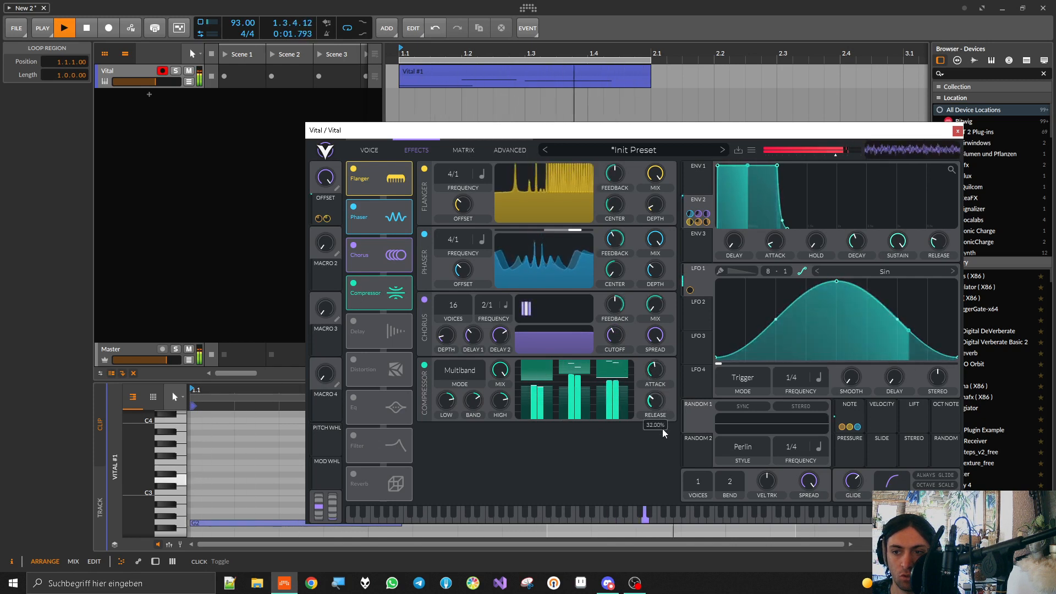
left_click_drag(657, 400, 655, 360)
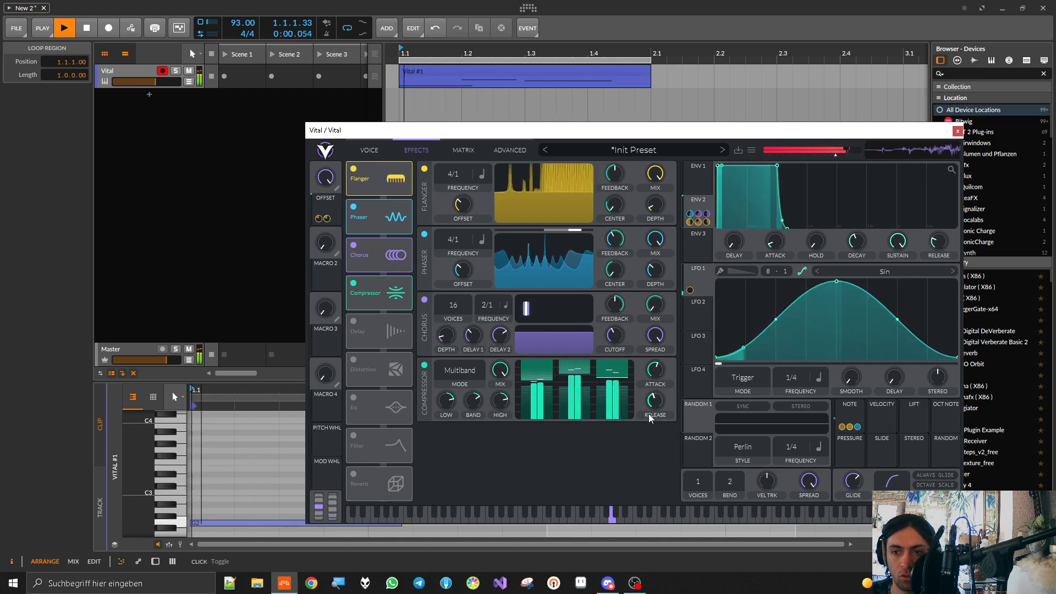
- Enable the Reverb effect, place it ahead of the Compressor in the chain, and raise its mix
key("space")
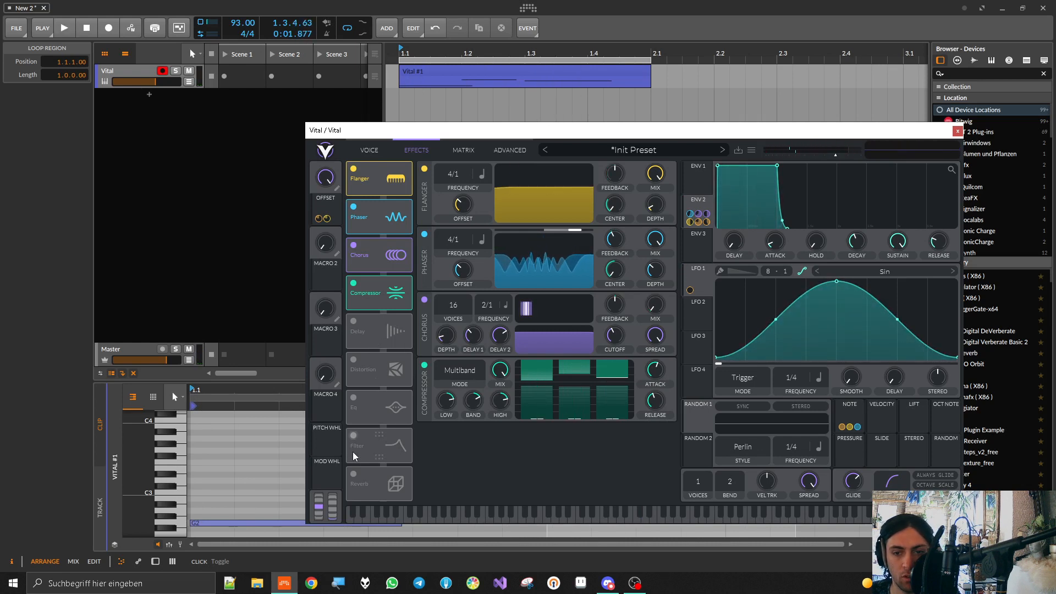
left_click(354, 473)
left_click_drag(397, 309, 400, 298)
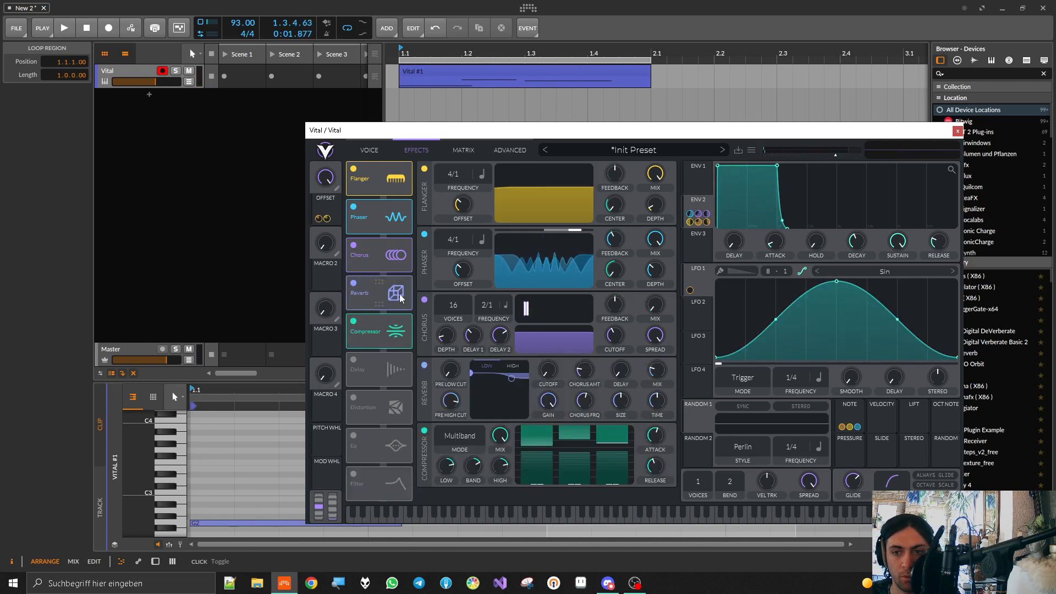
left_click_drag(658, 370, 666, 259)
- Set the Reverb's size to 4.5% and time to 0.036 secs, and cut its lows with the low shelf during playback
key("space")
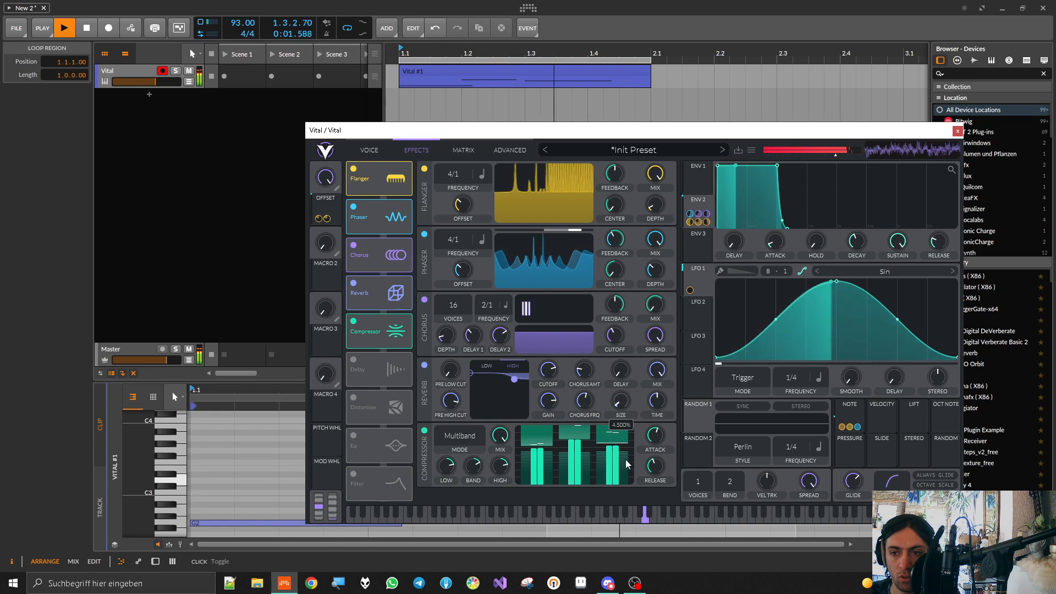
left_click_drag(658, 401, 666, 454)
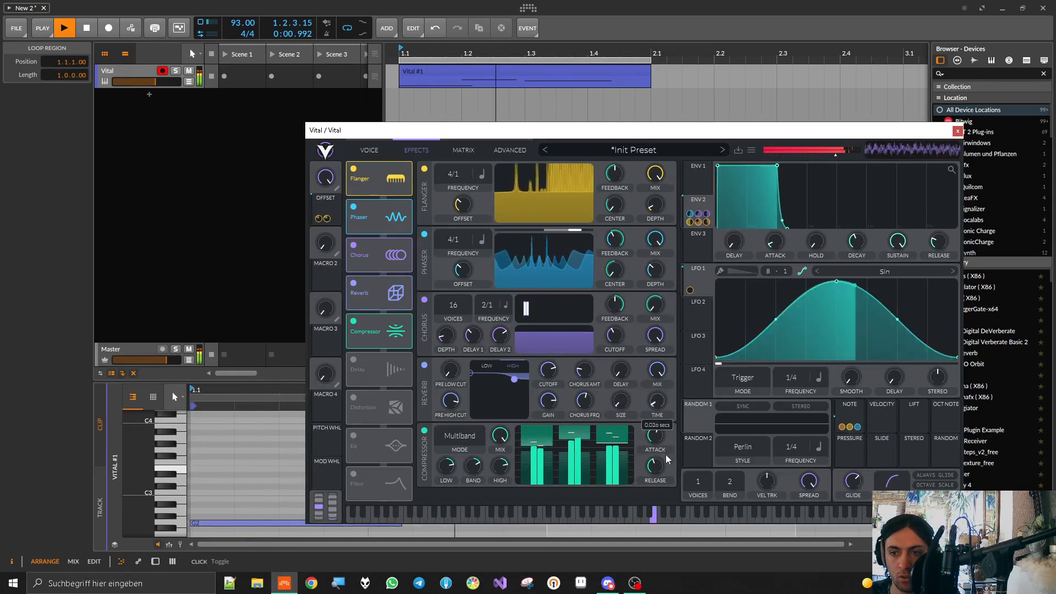
left_click_drag(514, 379, 487, 421)
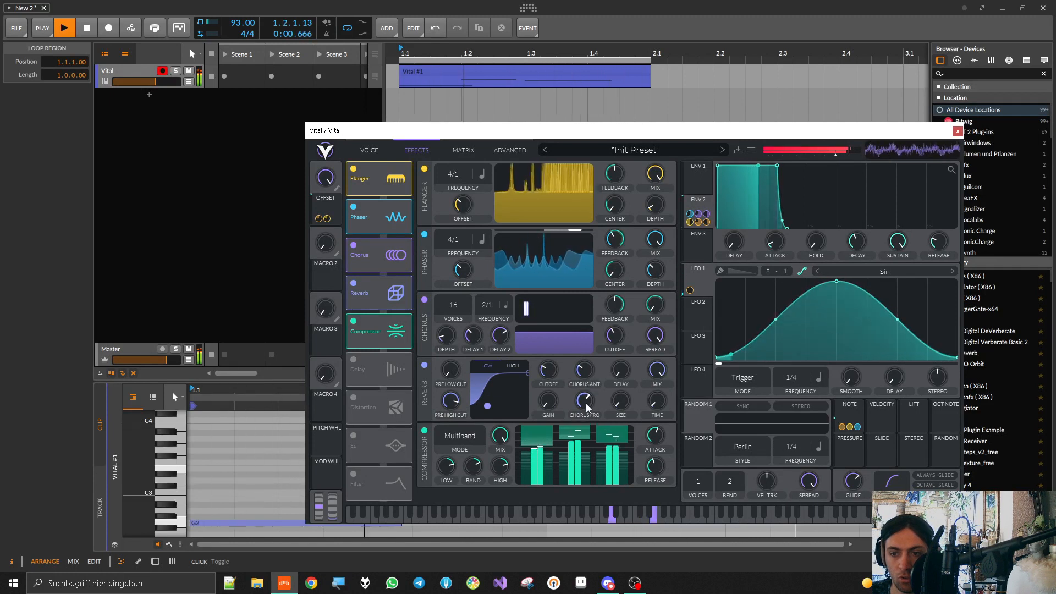
- Turn the Reverb's mix down and modulate it with Env 2, adjusting the envelope's attack and release
left_click_drag(659, 374, 657, 539)
left_click_drag(698, 209, 657, 437)
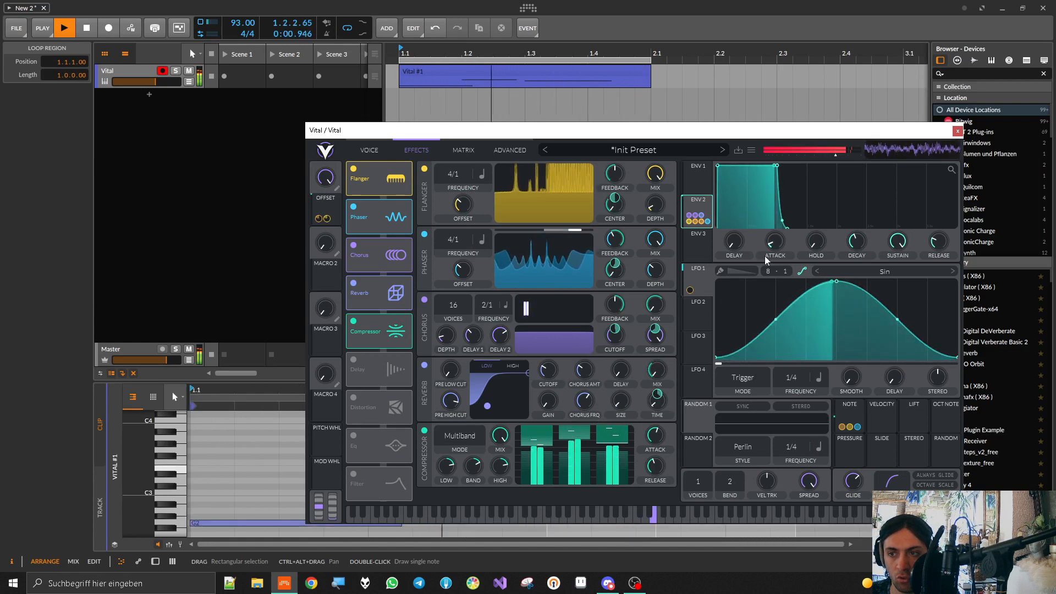
mouse_move(781, 242)
left_click_drag(781, 242, 782, 232)
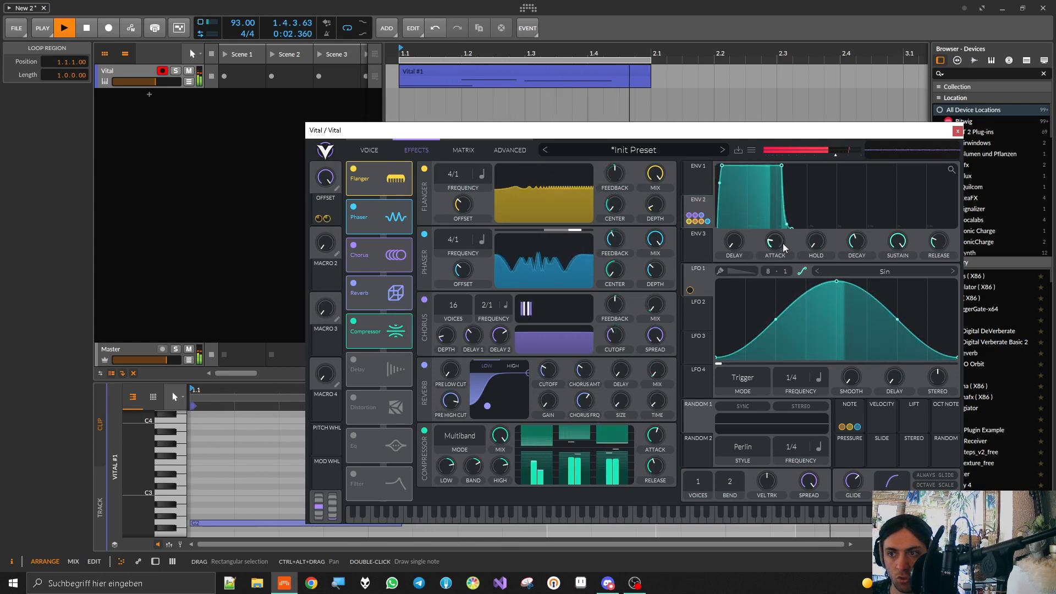
left_click_drag(939, 242, 937, 252)
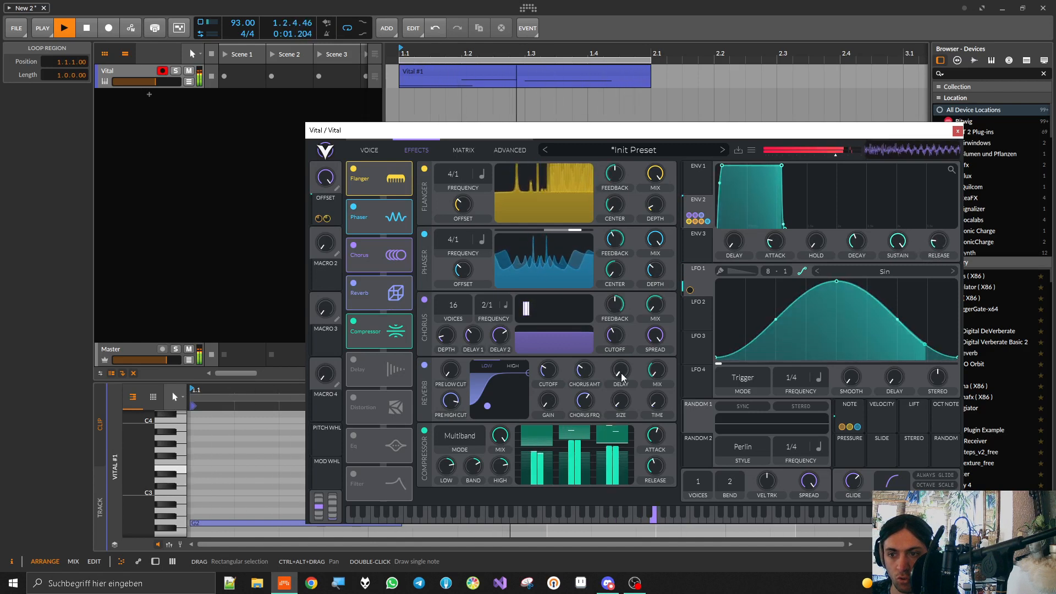
- Fine-tune Env 2's modulation amount on the Reverb mix and the envelope's attack during playback
mouse_move(657, 394)
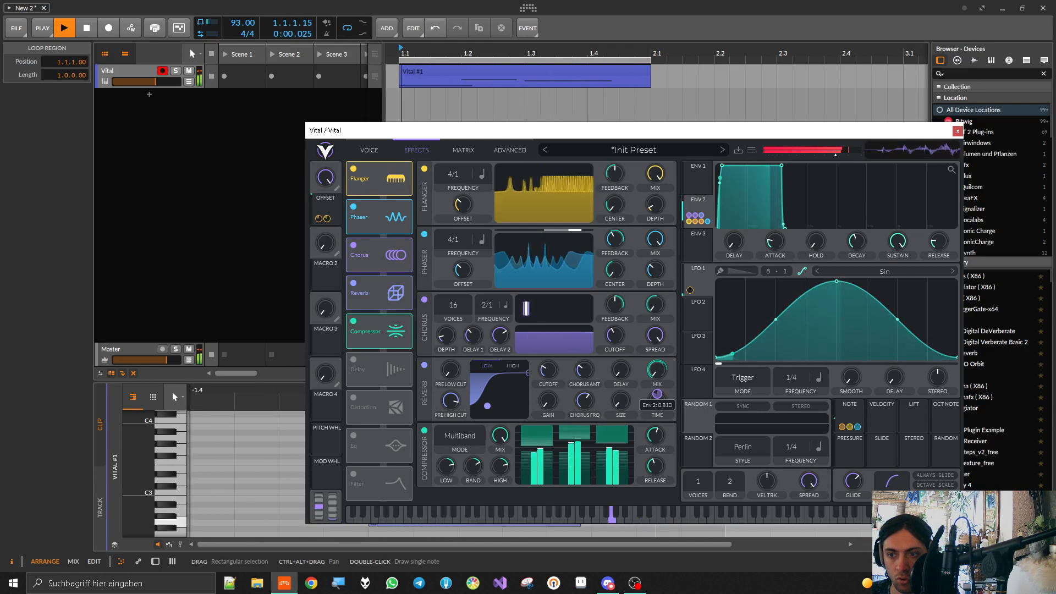
left_click_drag(657, 394, 662, 386)
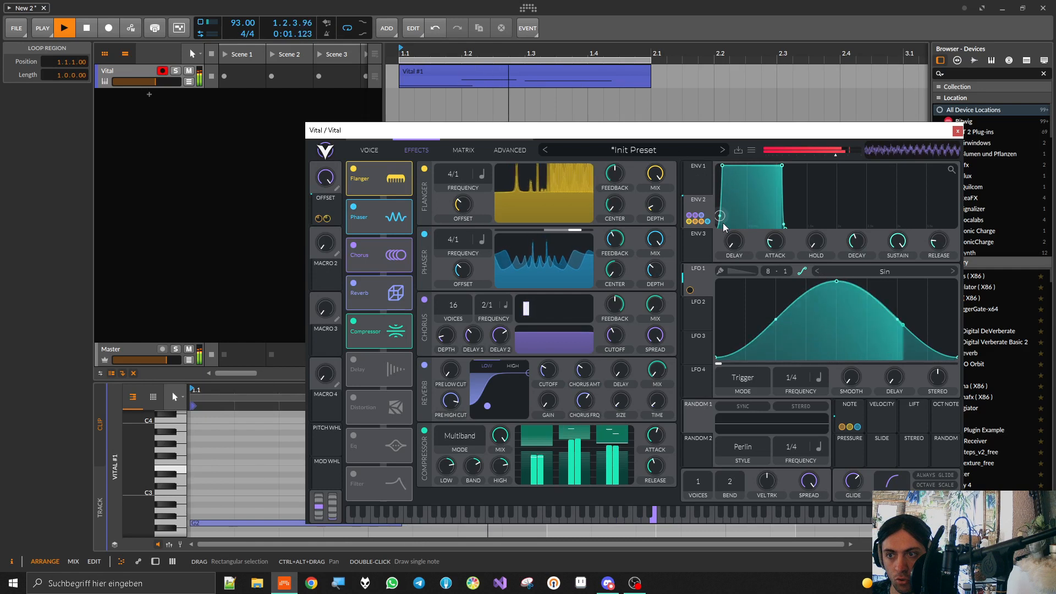
mouse_move(773, 246)
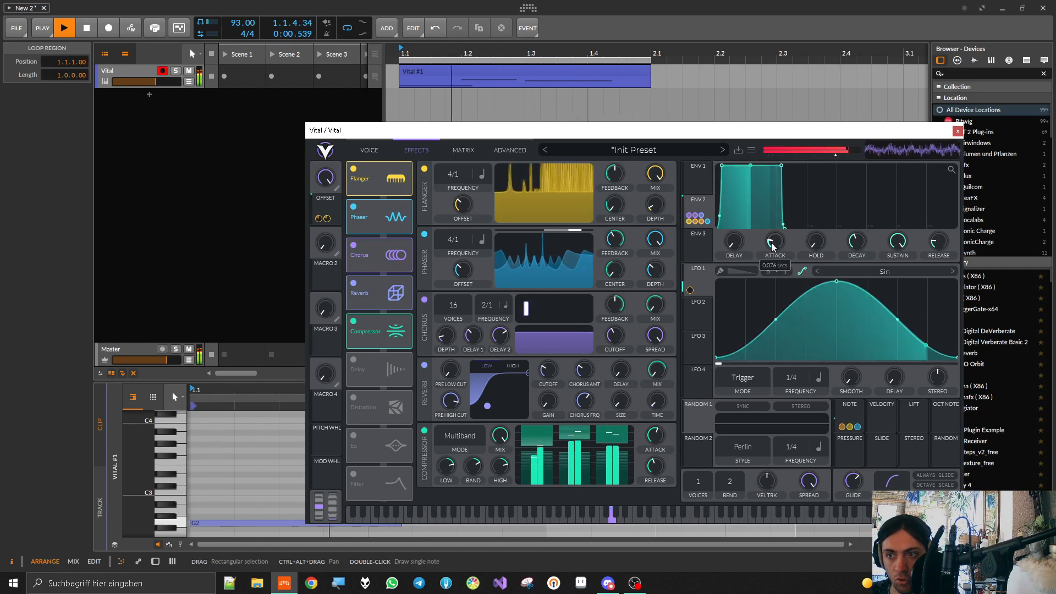
left_click_drag(772, 241, 756, 241)
key("space")
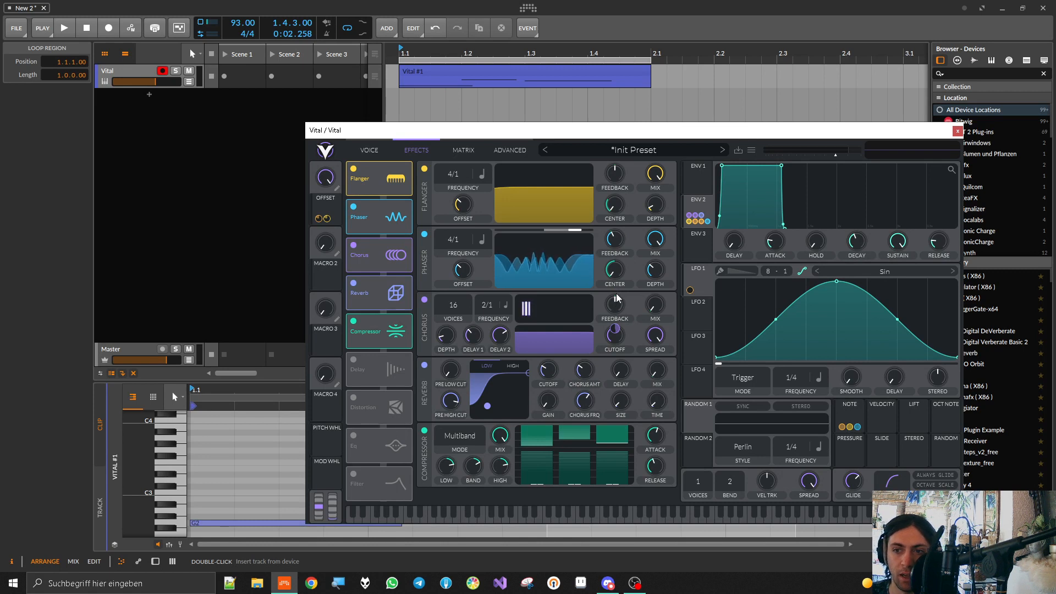
- Enable the Distortion effect and place it between the Reverb and the Compressor
key("space")
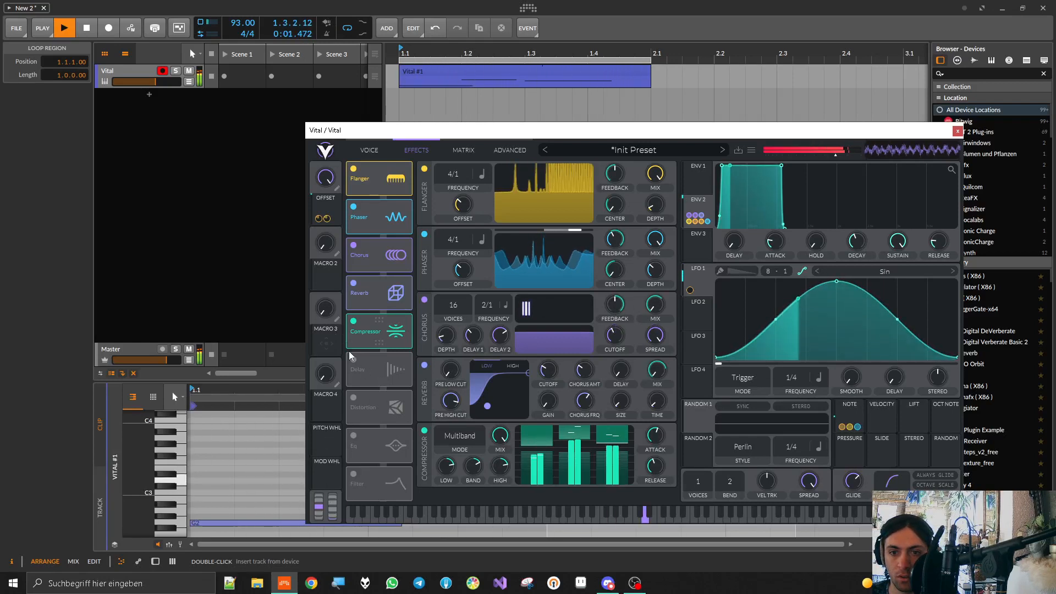
key("space")
left_click(353, 397)
left_click_drag(391, 407, 392, 375)
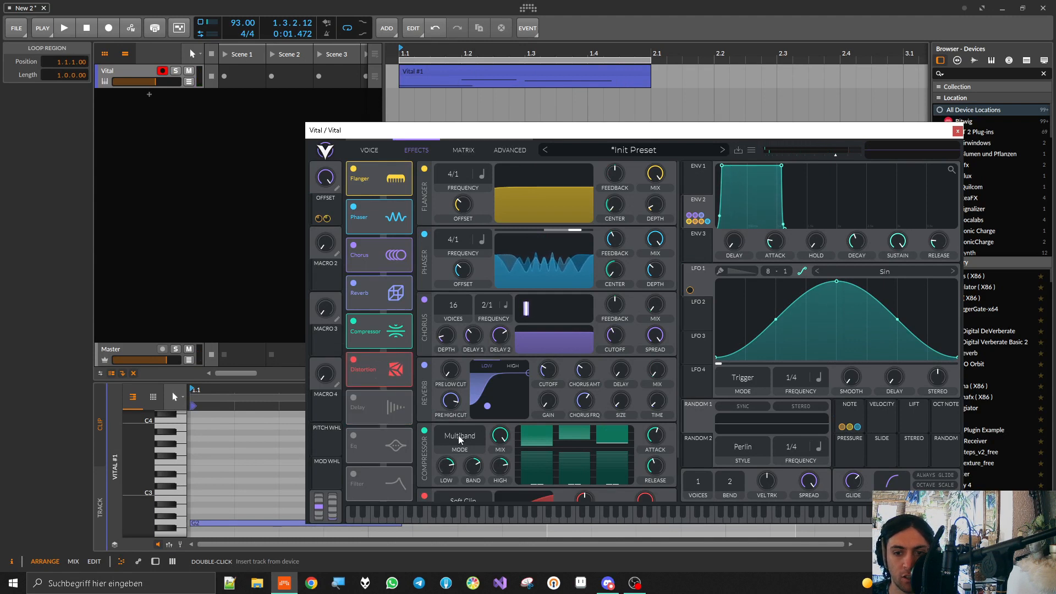
scroll(452, 440, "down", 2)
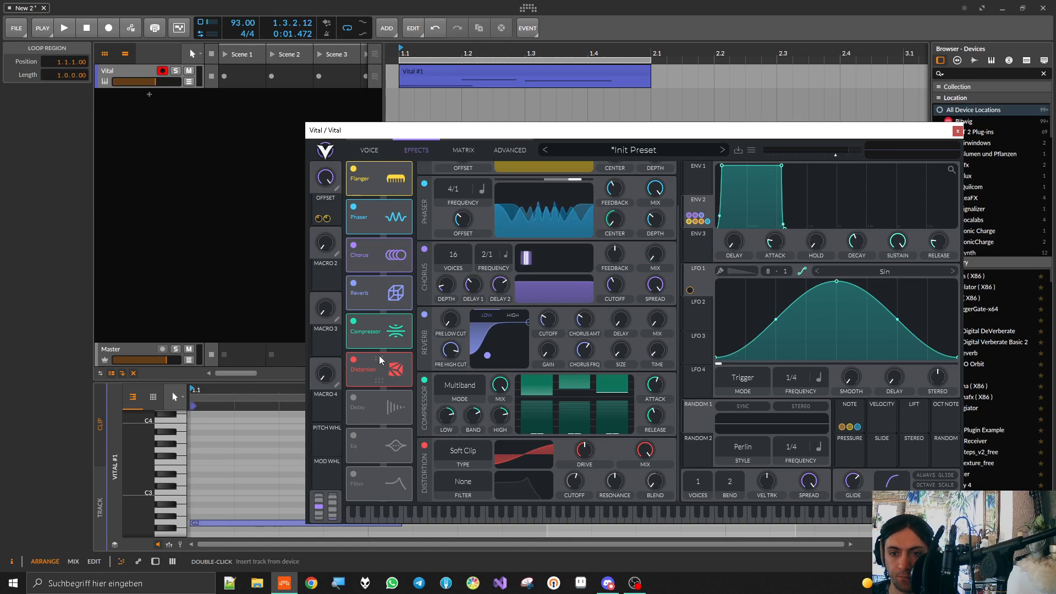
left_click_drag(380, 361, 383, 337)
- Try a Distortion drive of 9.6 dB while playing the clip
key("space")
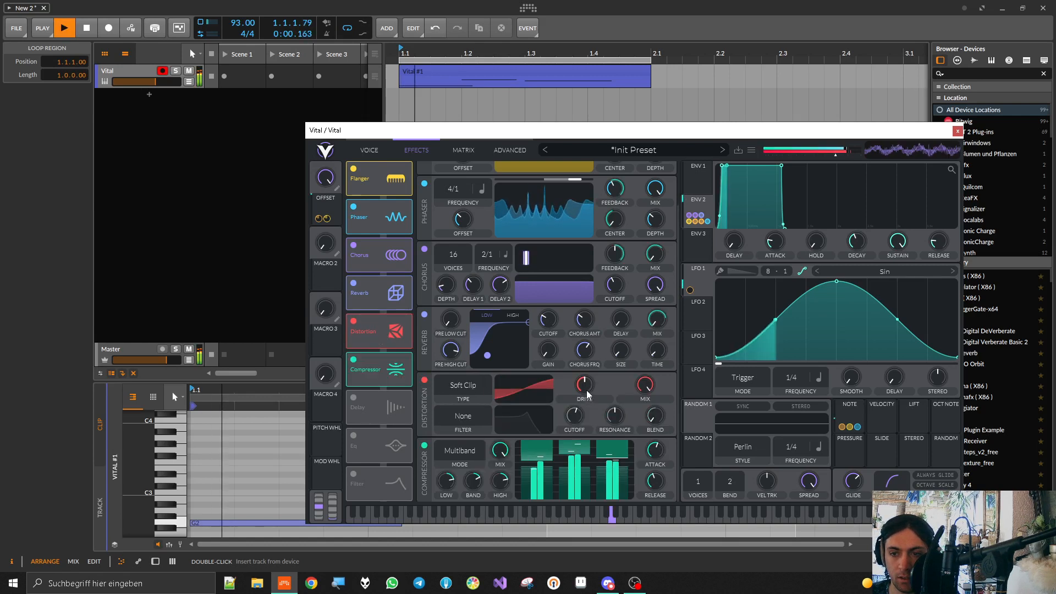
left_click_drag(584, 386, 587, 373)
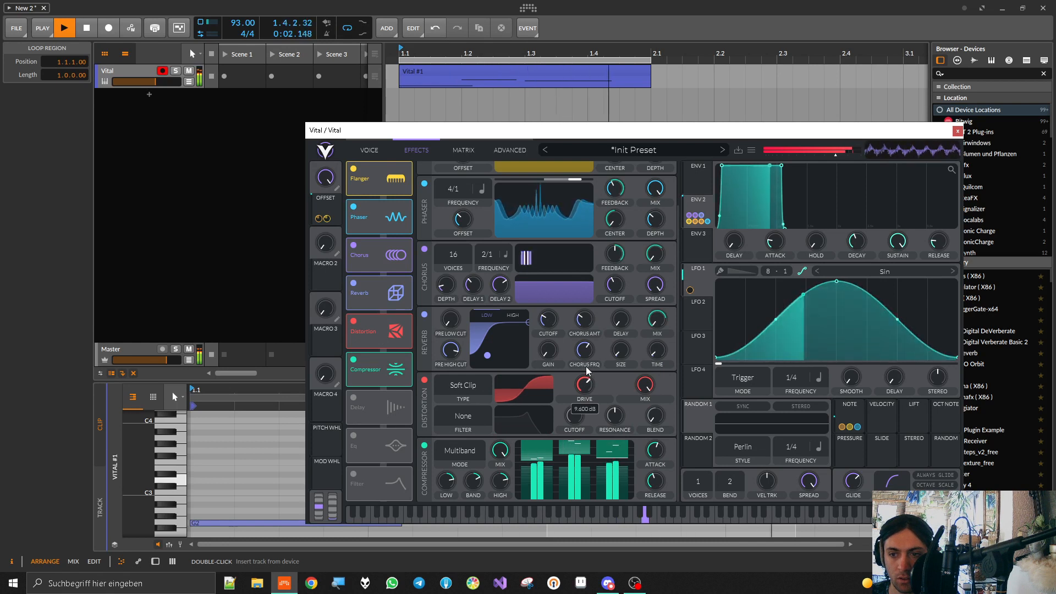
key("space")
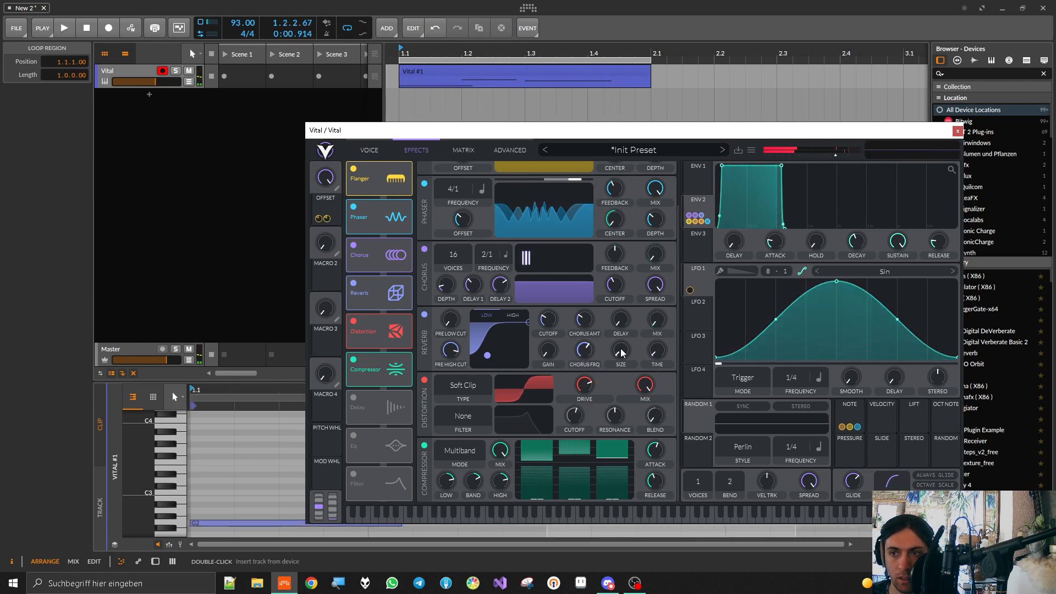
- Turn the Distortion's drive down and modulate it with Env 2 by an amount of 48 while playing the clip
left_click(704, 203)
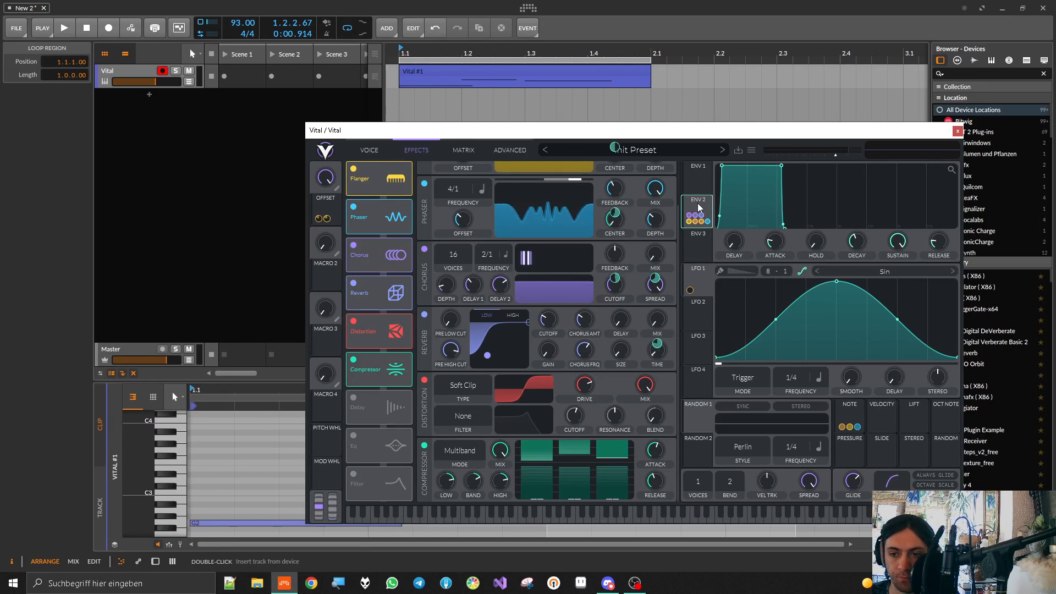
left_click_drag(700, 207, 592, 498)
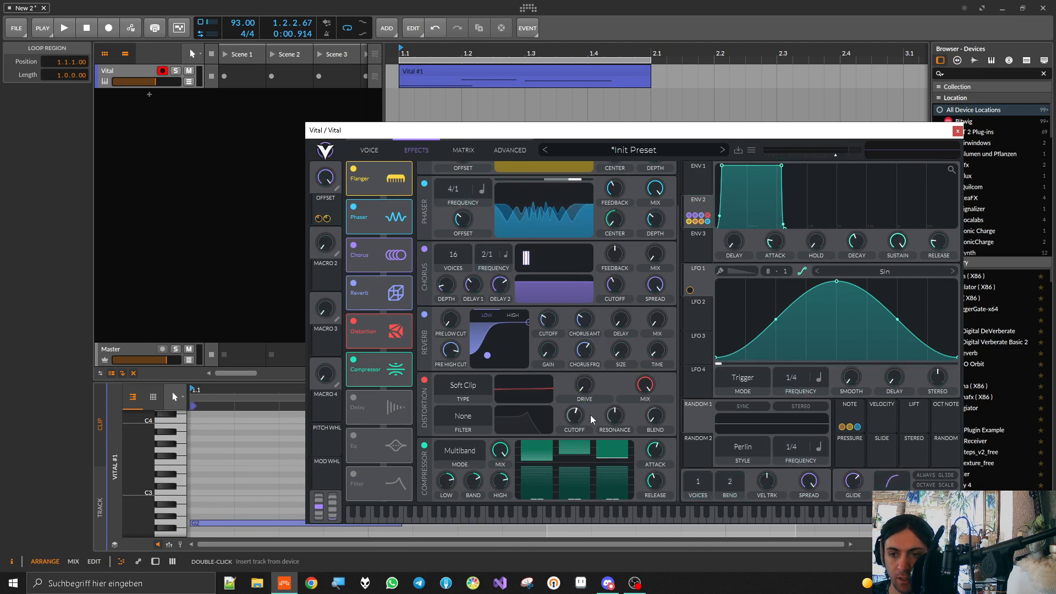
mouse_move(585, 410)
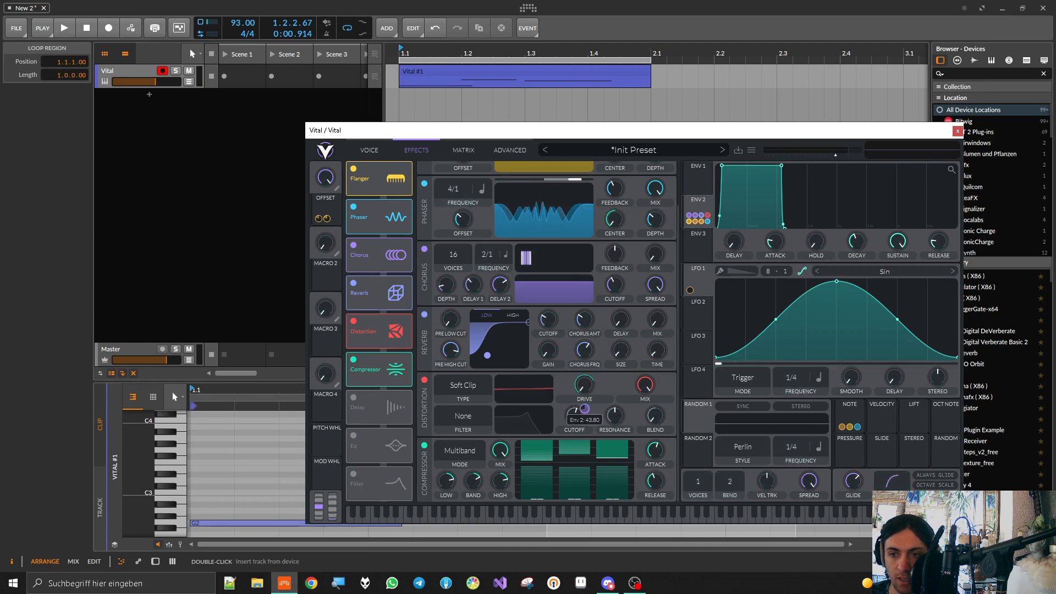
key("space")
left_click_drag(585, 409, 585, 404)
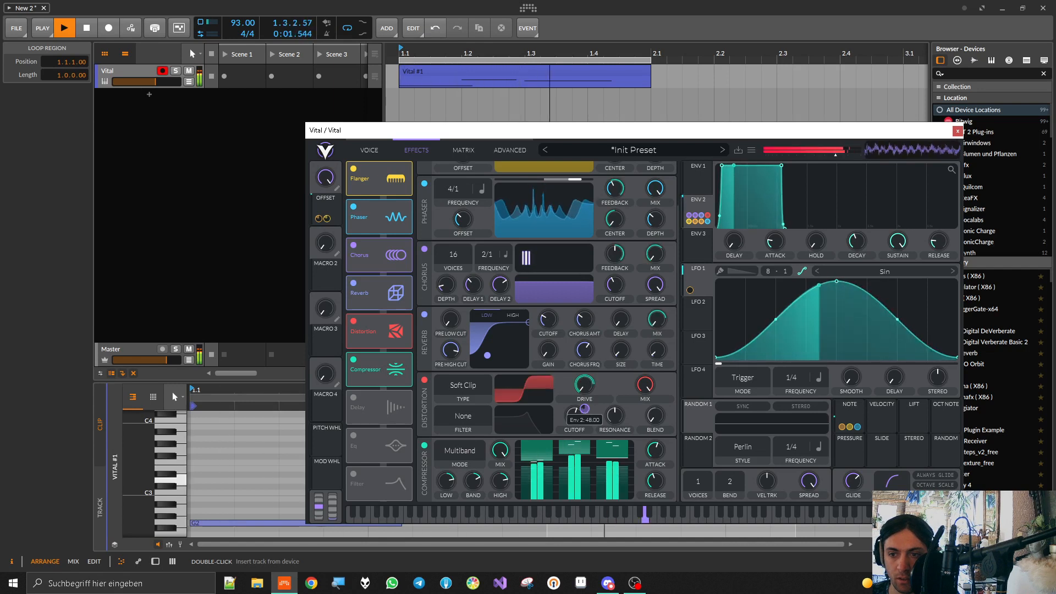
key("space")
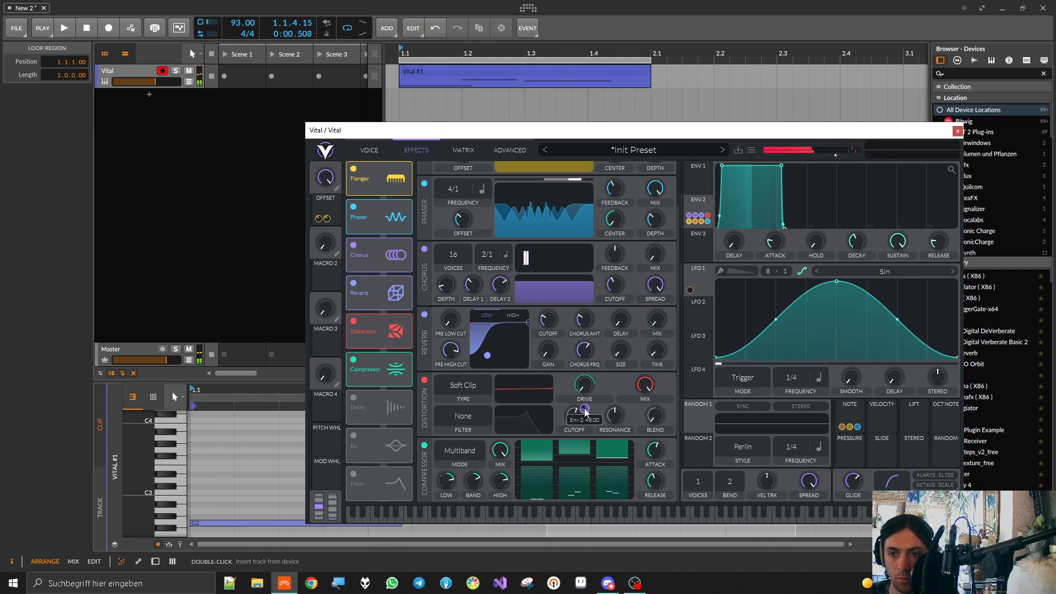
- Invert the remap curve of the Env 2 to Distortion Drive modulation so it falls from full to zero, and play the clip
left_click(476, 150)
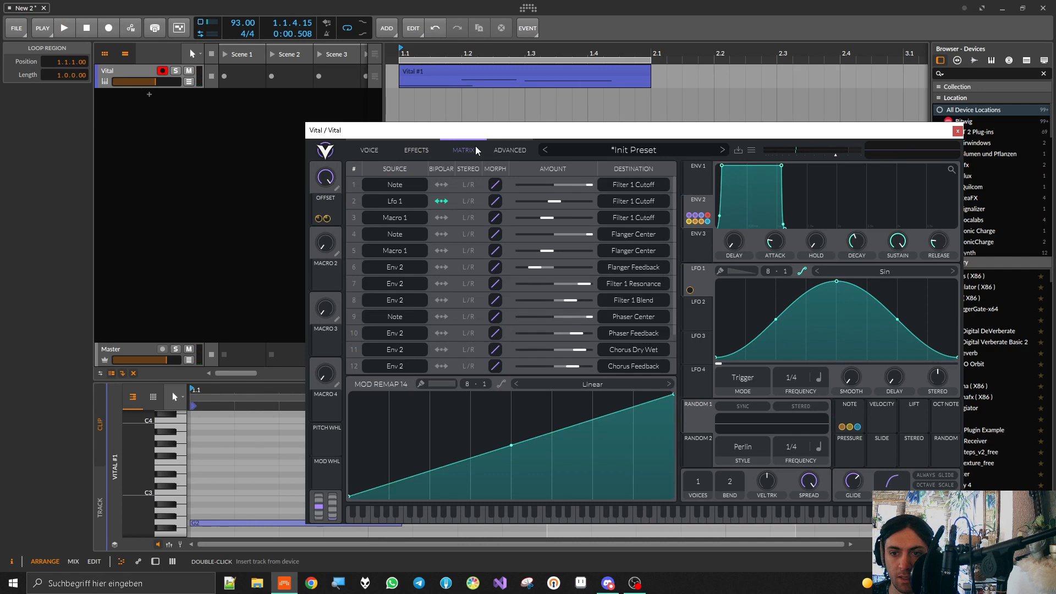
scroll(674, 286, "down", 3)
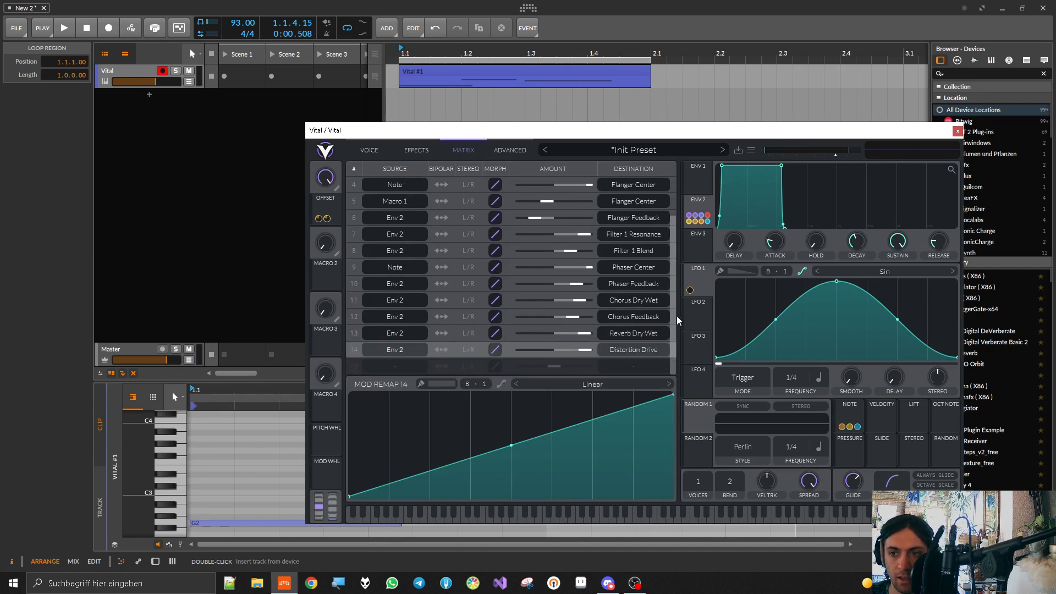
left_click_drag(349, 497, 349, 394)
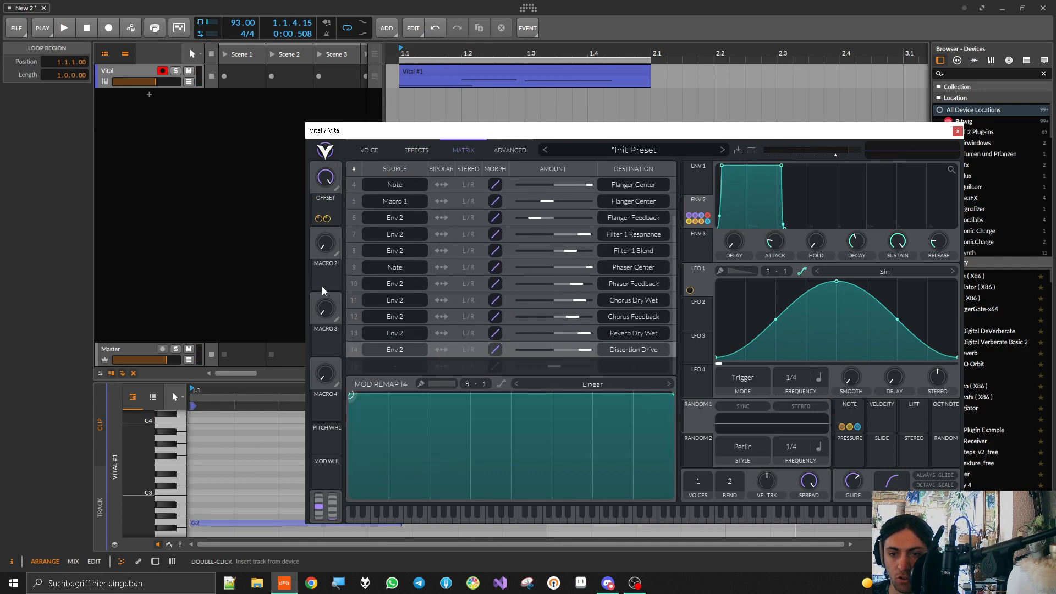
left_click_drag(673, 395, 673, 497)
key("space")
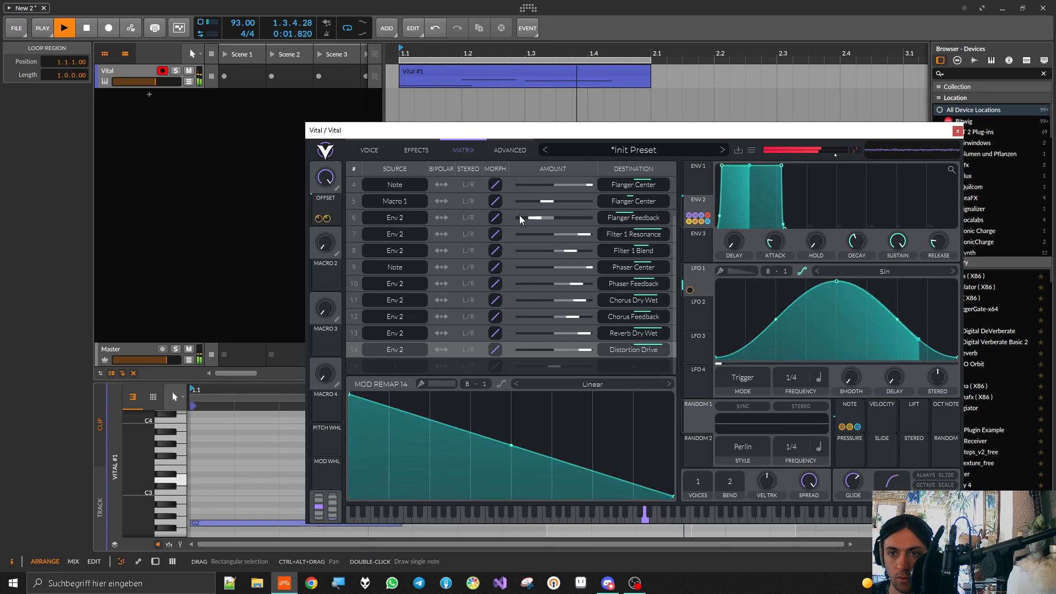
- Return to the effects and adjust the Distortion's base drive, checking it with the clip playing
left_click(425, 156)
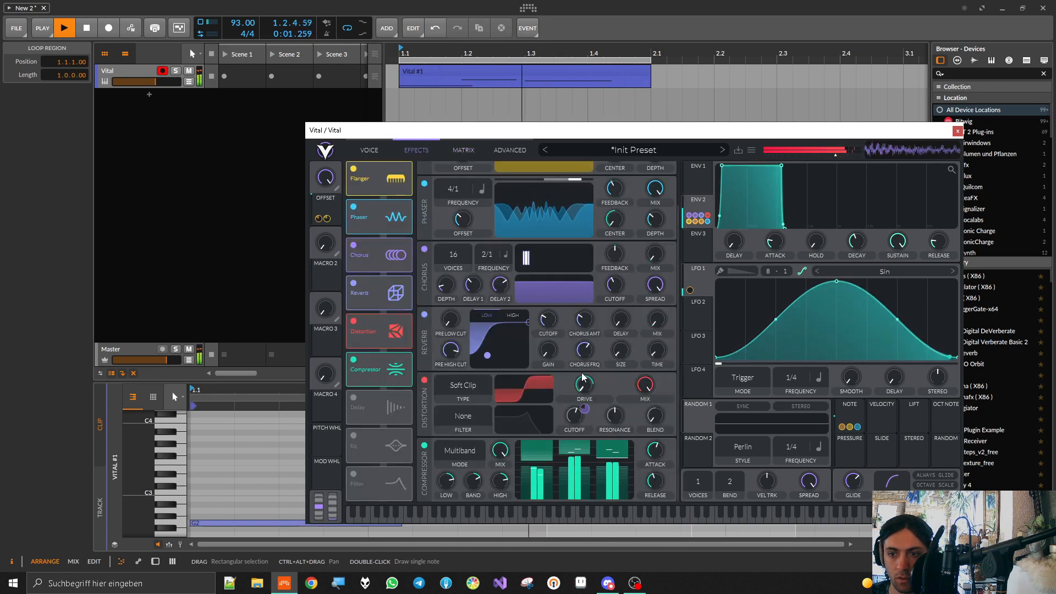
key("space")
mouse_move(589, 389)
left_click_drag(588, 387, 586, 362)
key("space")
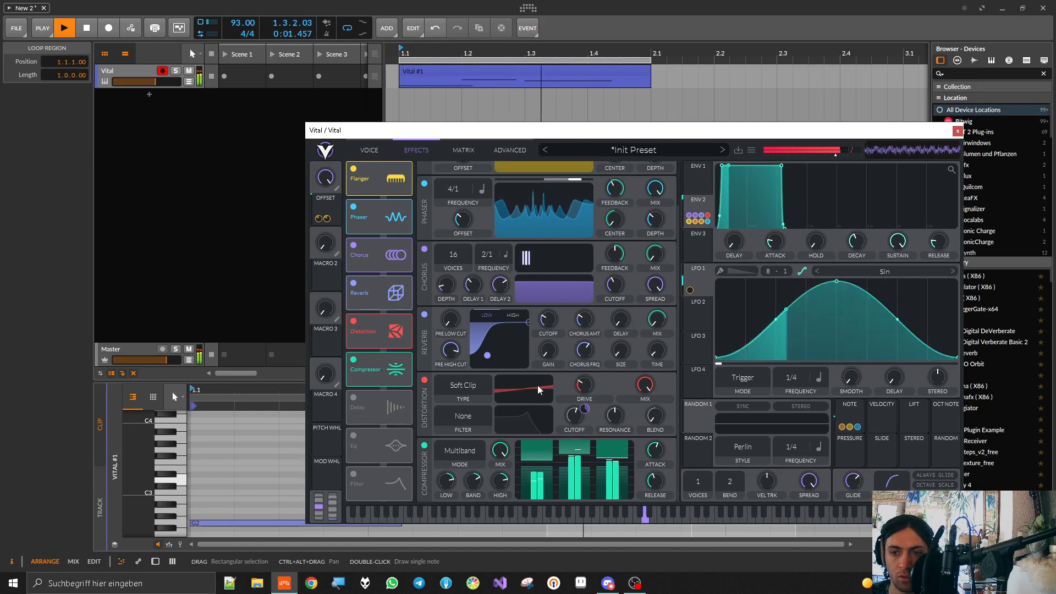
- Try the Sine Fold distortion type and adjust its drive during playback
key("space")
left_click(474, 387)
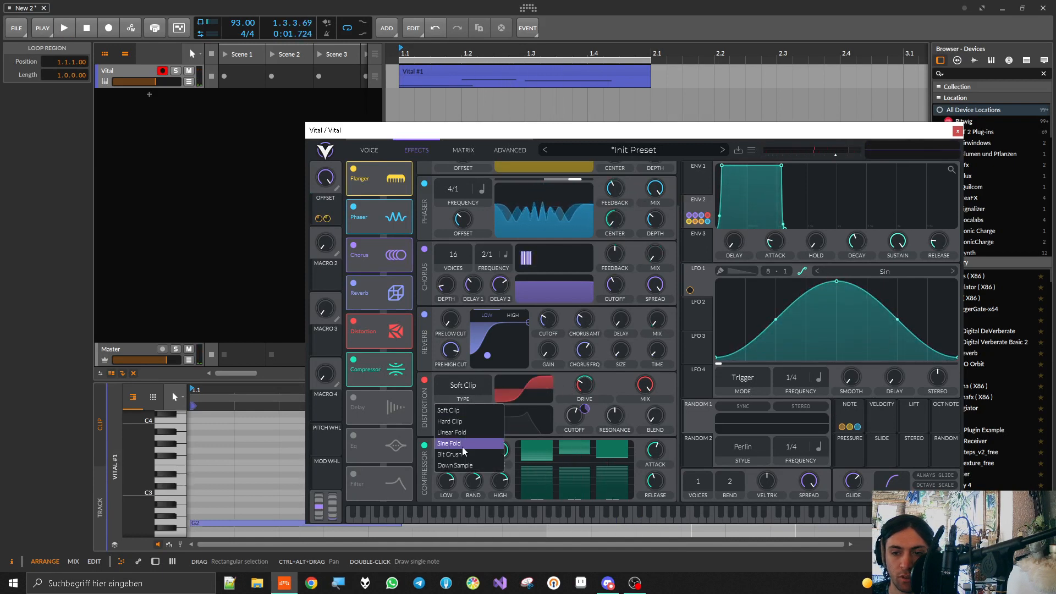
left_click(462, 447)
key("space")
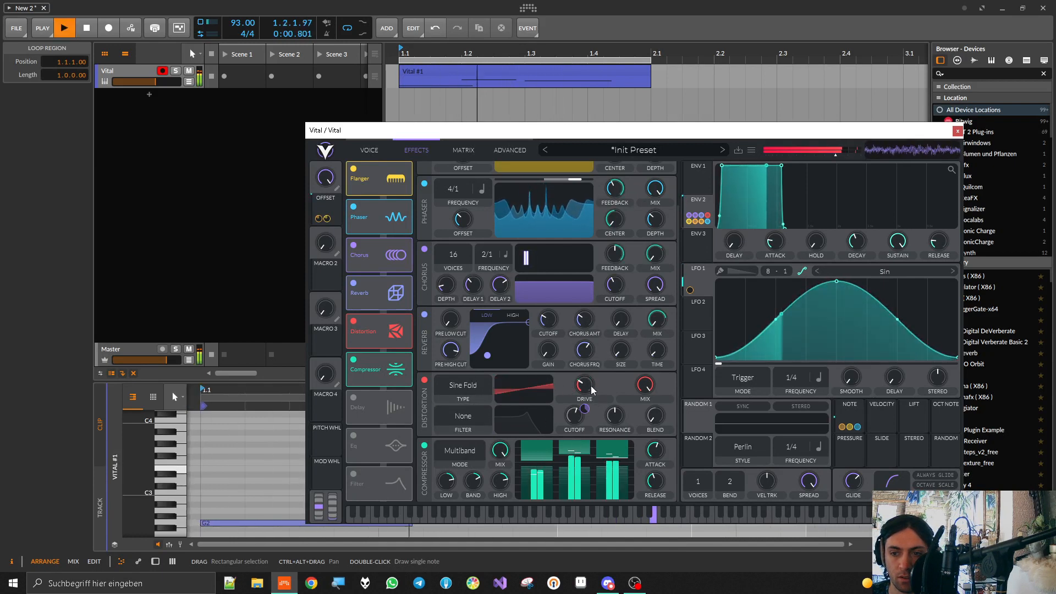
left_click_drag(590, 418, 588, 392)
- Set the distortion type to Linear Fold, then adjust its drive and reduce the Env 2 modulation amount during playback
left_click(473, 386)
left_click(471, 438)
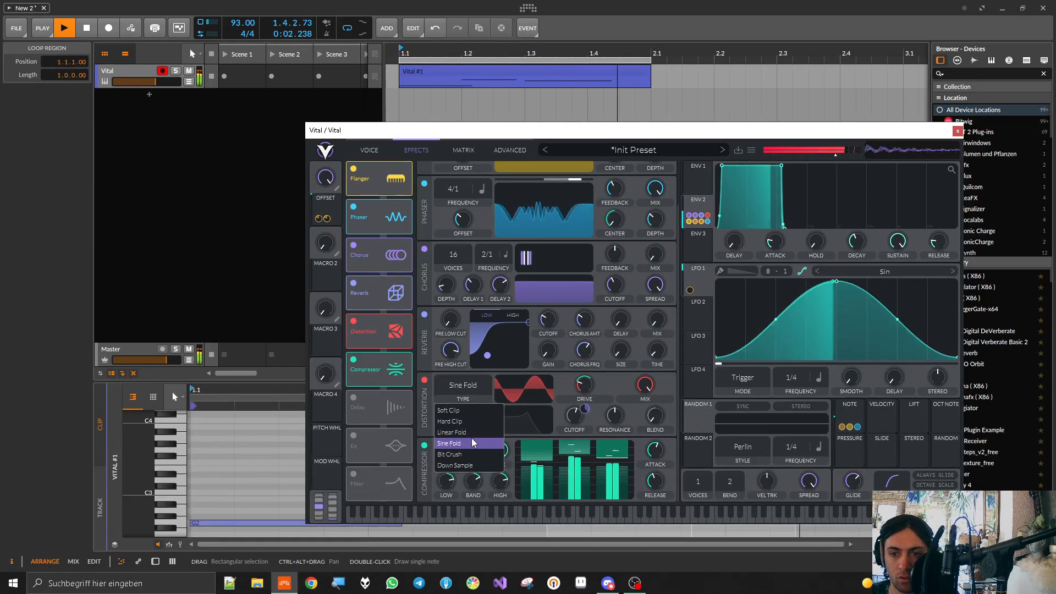
left_click_drag(584, 385, 589, 366)
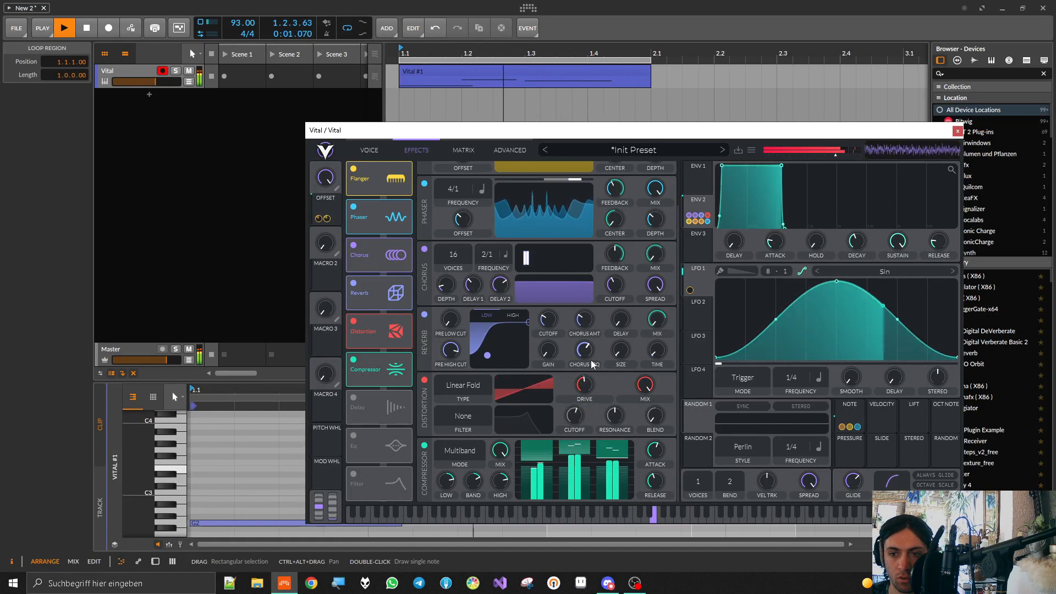
left_click_drag(585, 410, 585, 421)
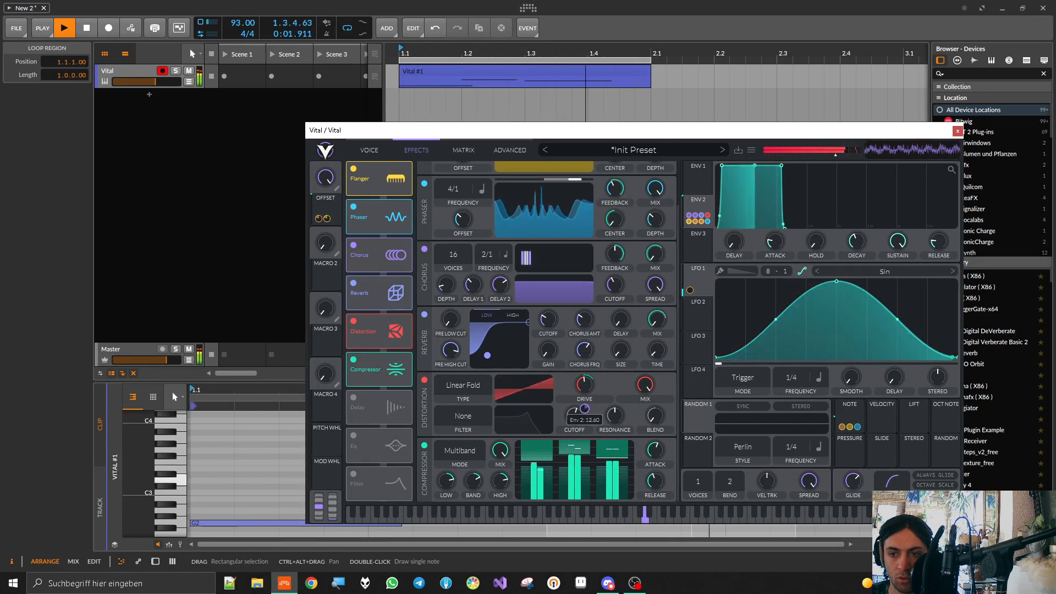
left_click_drag(585, 409, 585, 415)
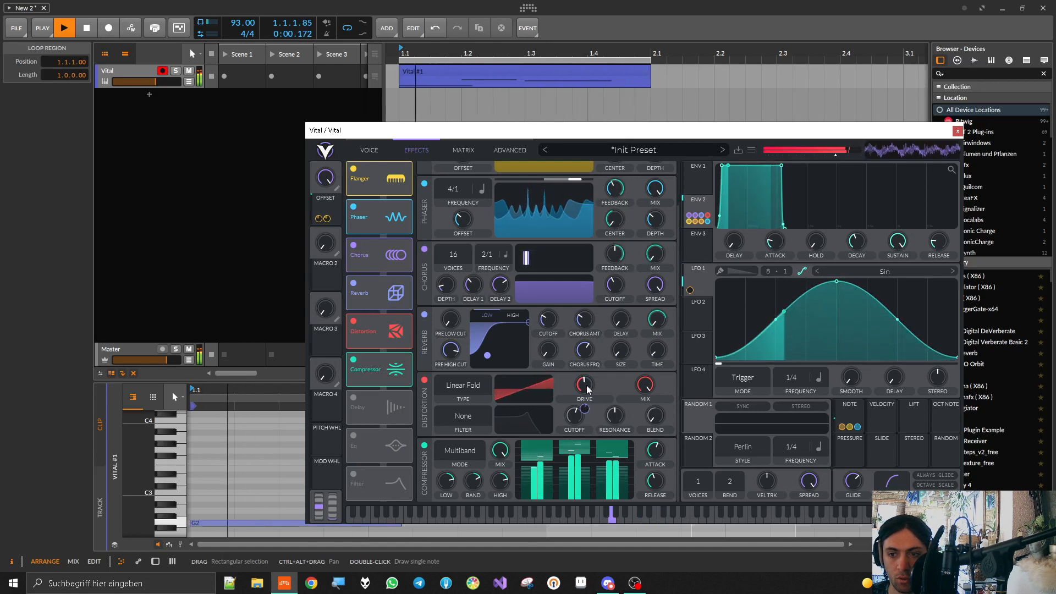
- Set the distortion type to Sine Fold, bring its base mix to zero, and set the Env 2 drive modulation to about 22.2 during playback
left_click(473, 385)
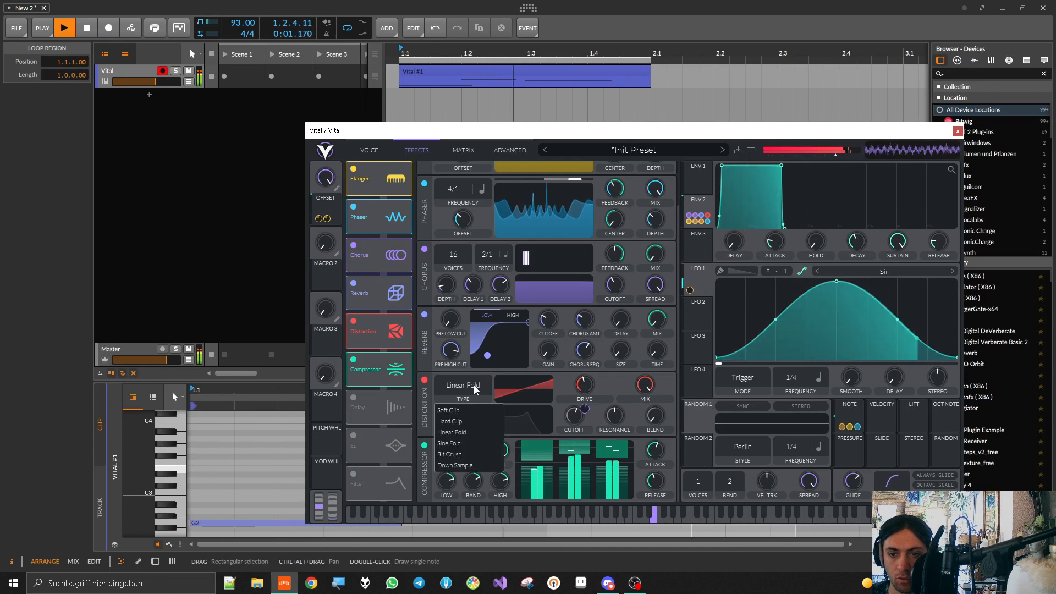
left_click(467, 444)
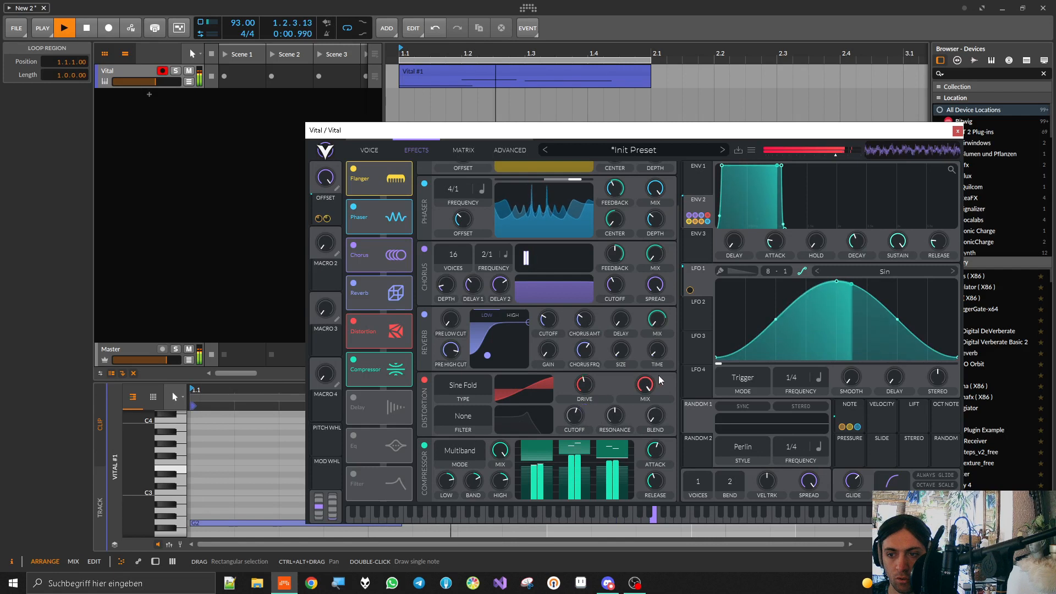
left_click_drag(649, 386, 651, 560)
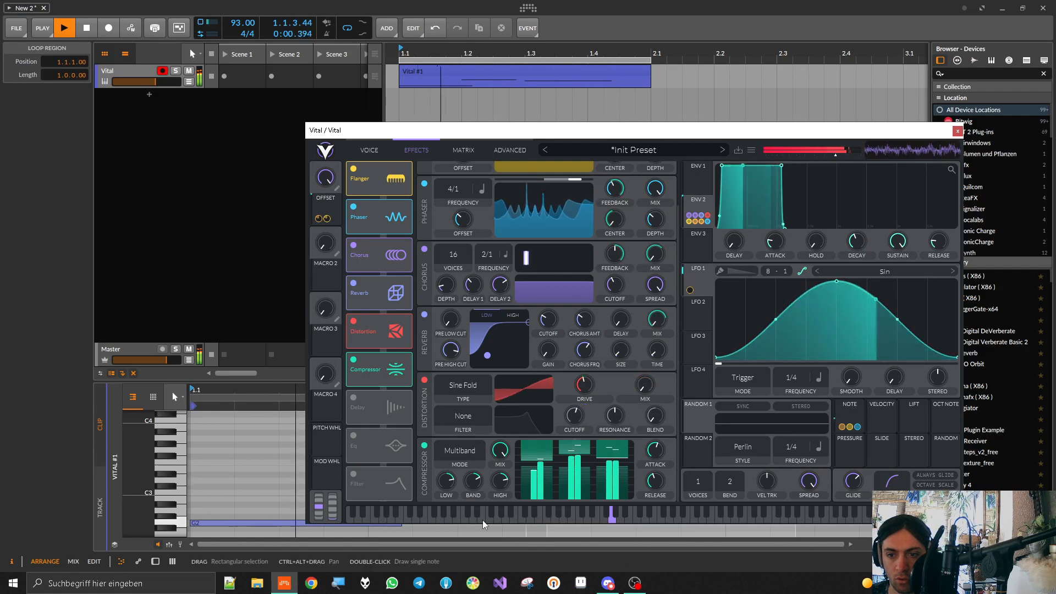
left_click_drag(585, 409, 585, 402)
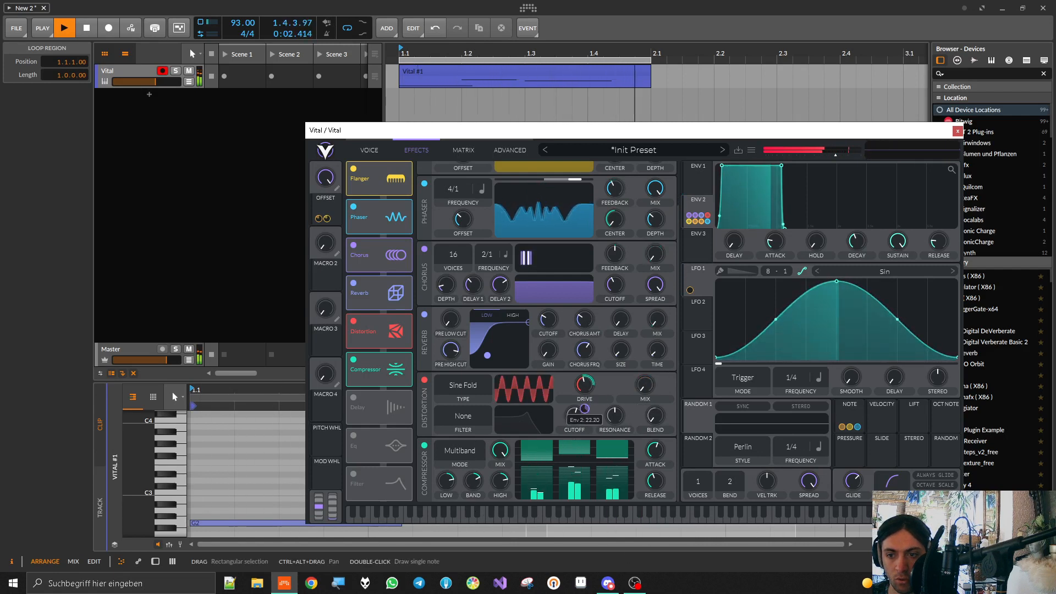
key("space")
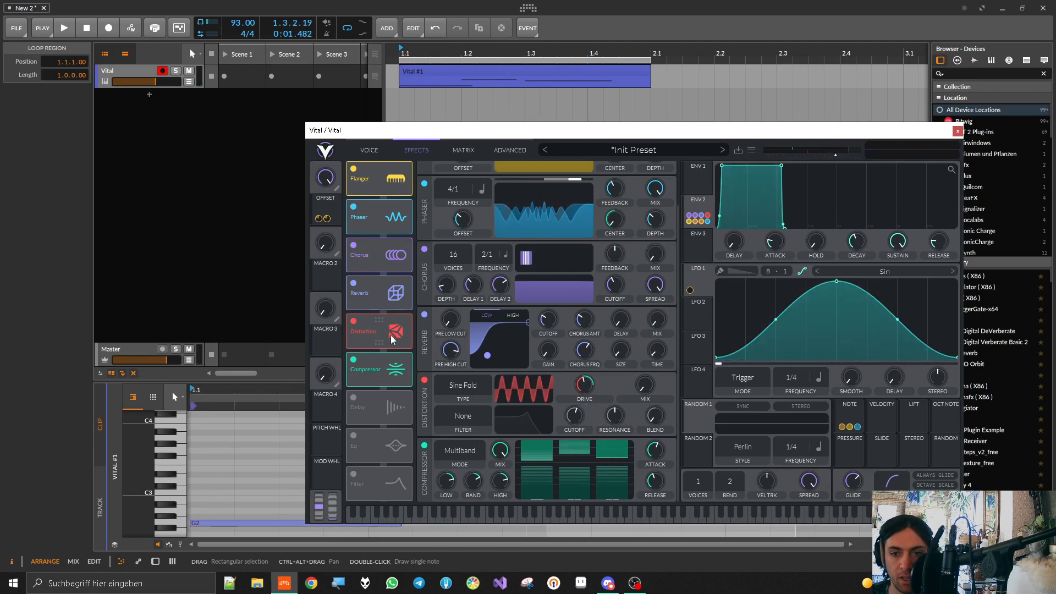
- Modulate the Distortion Mix with Env 2, invert that modulation's remap curve so it falls from full to zero, and play the clip
left_click_drag(704, 206, 582, 218)
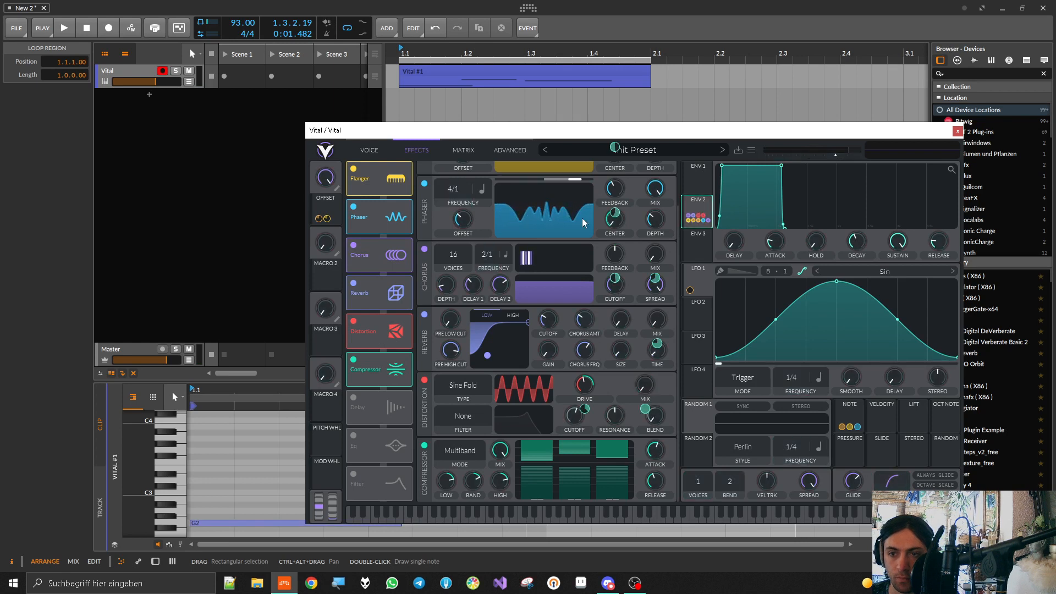
left_click(461, 151)
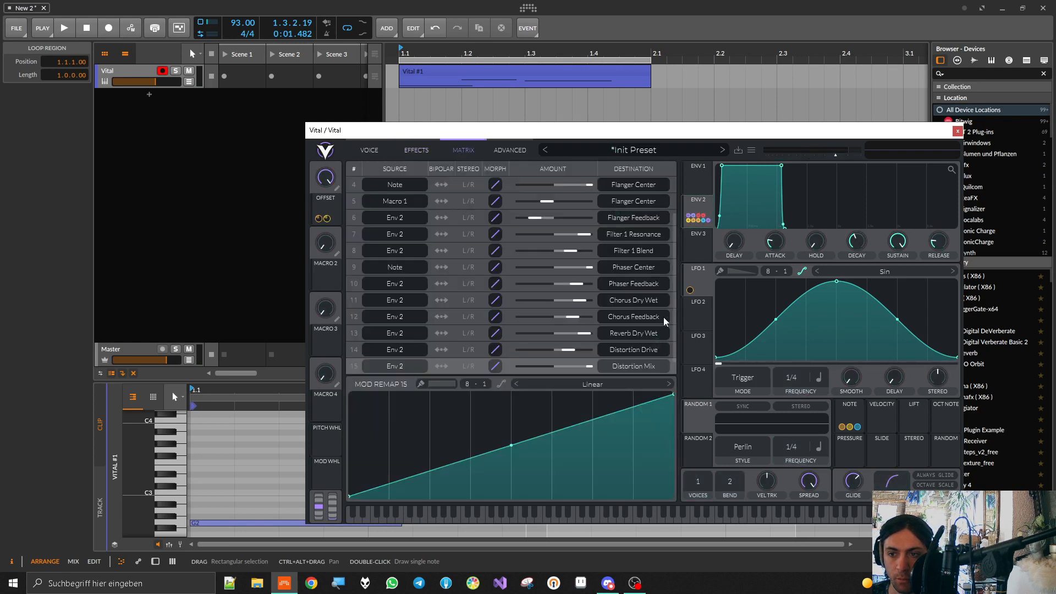
scroll(675, 363, "down", 1)
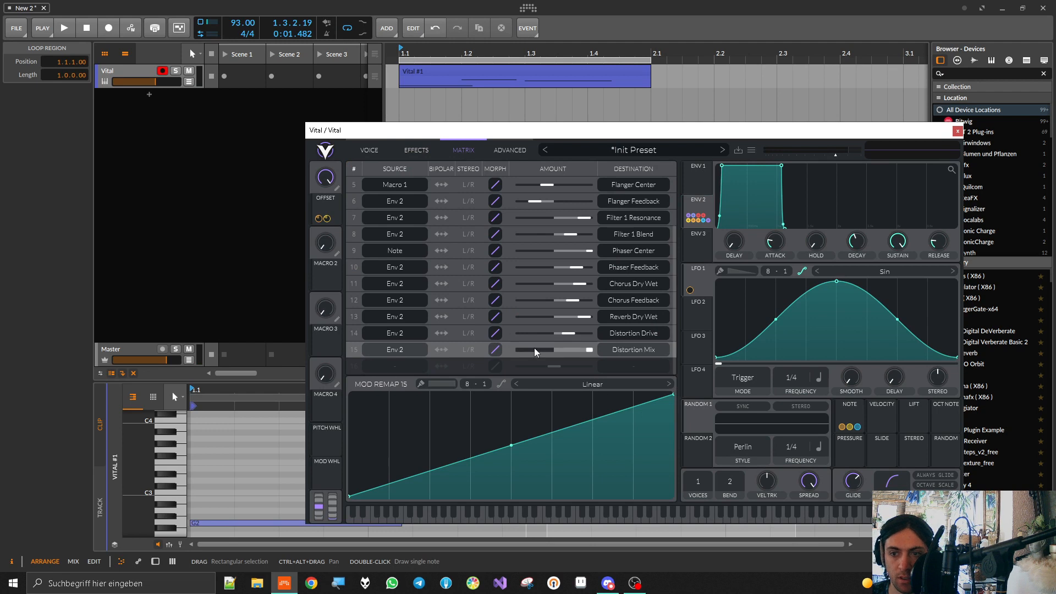
left_click_drag(350, 495, 350, 394)
left_click_drag(672, 395, 678, 499)
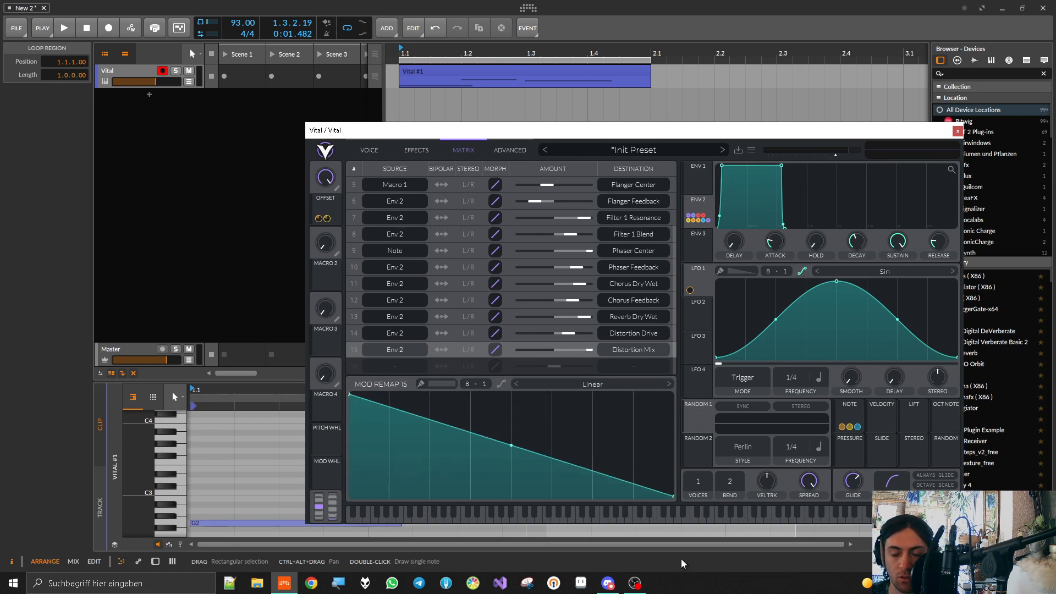
key("space")
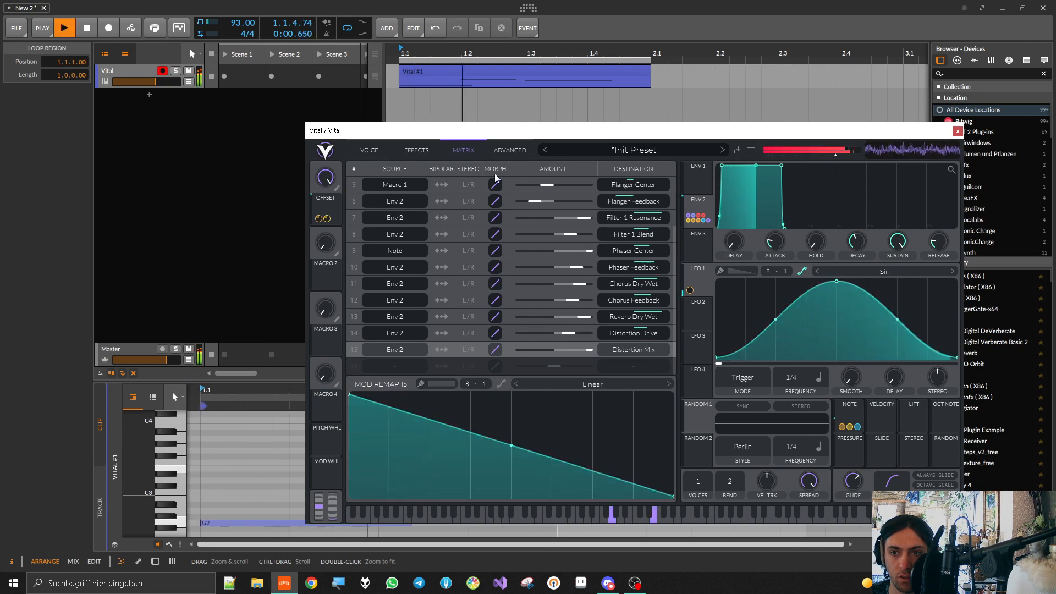
- Fine-tune the Sine Fold distortion's base drive while auditioning the clip
left_click(420, 150)
left_click(371, 150)
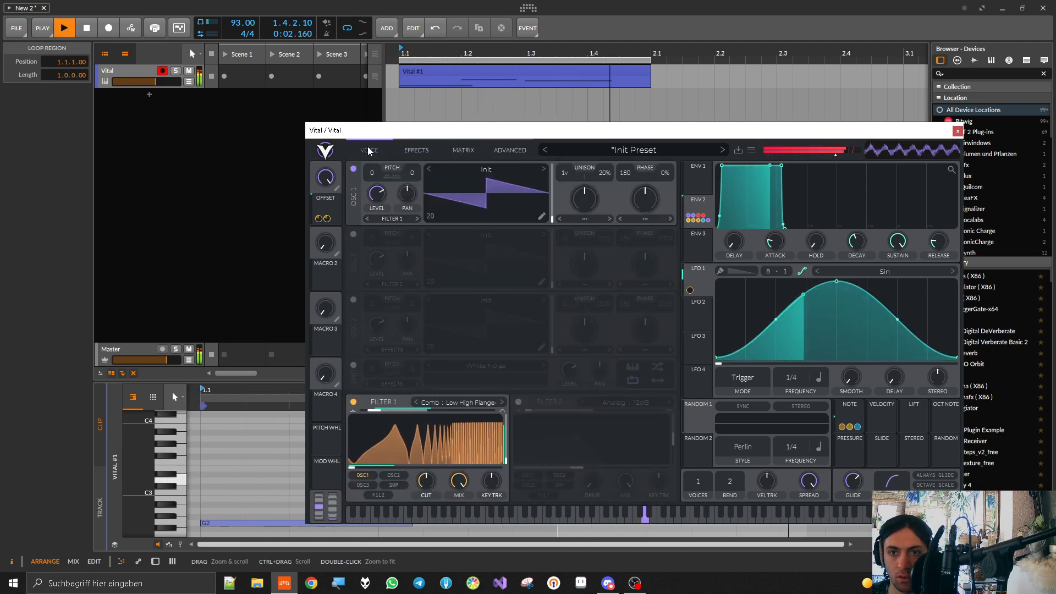
left_click(408, 151)
mouse_move(585, 384)
left_mouse_down()
mouse_move(598, 398)
mouse_move(585, 399)
left_mouse_up()
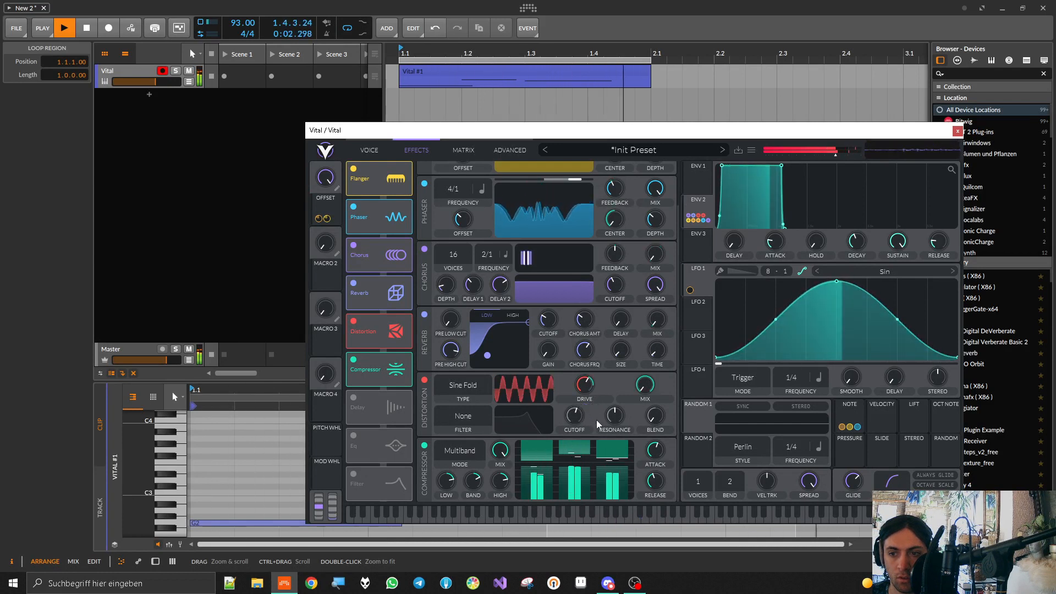
key("space")
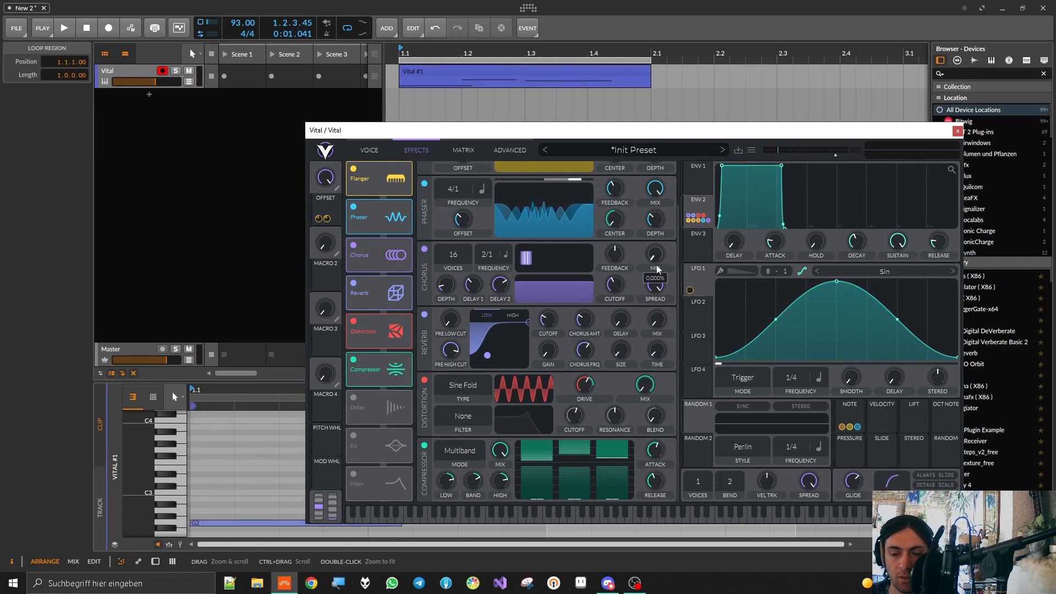
key("space")
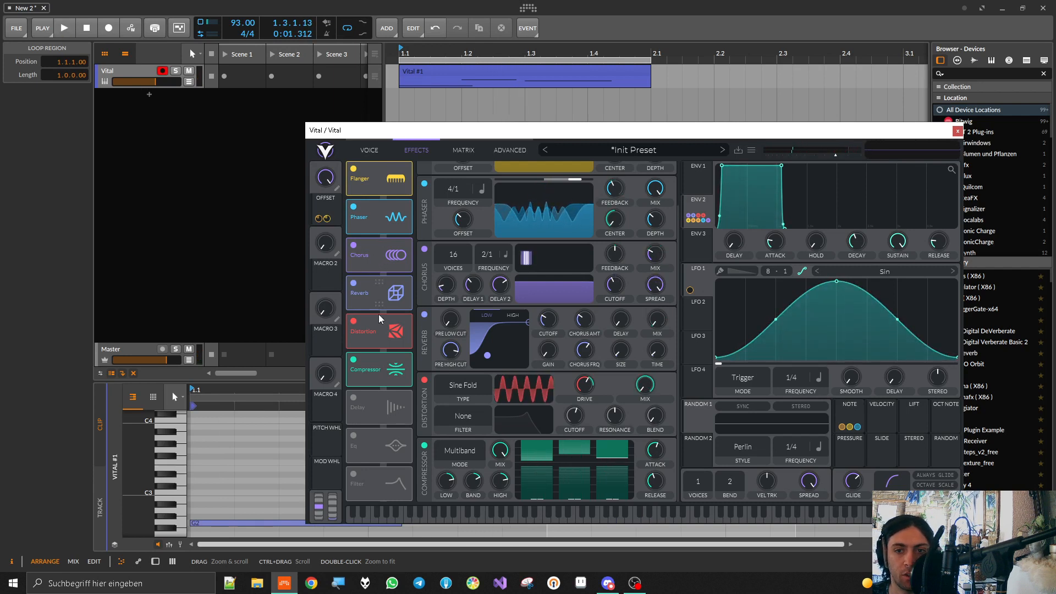
- Move the Distortion ahead of the Reverb in the effects chain and check the reverb mix while the clip plays
left_click_drag(378, 329, 385, 294)
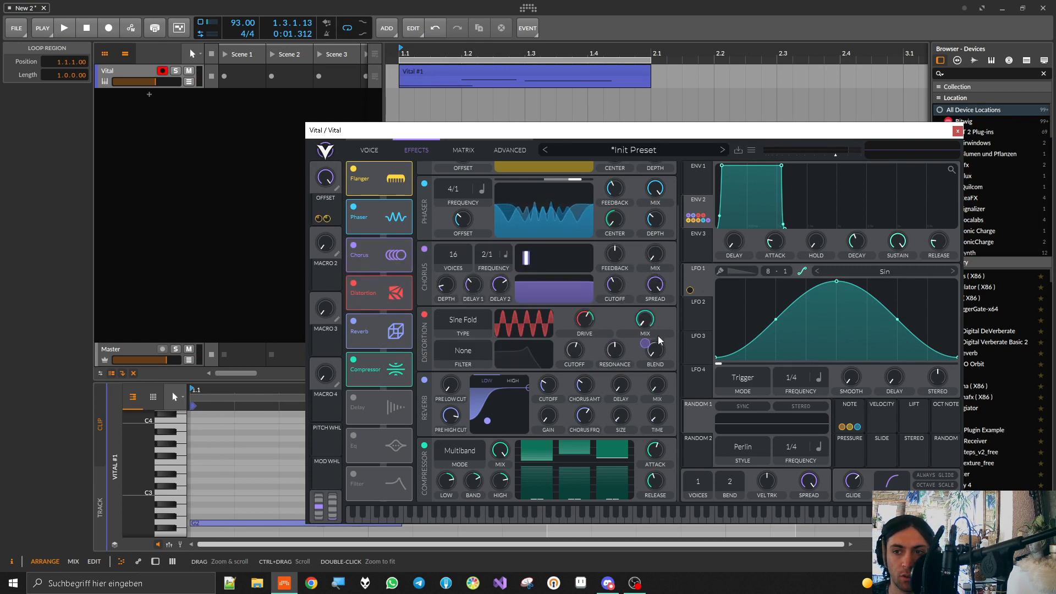
key("space")
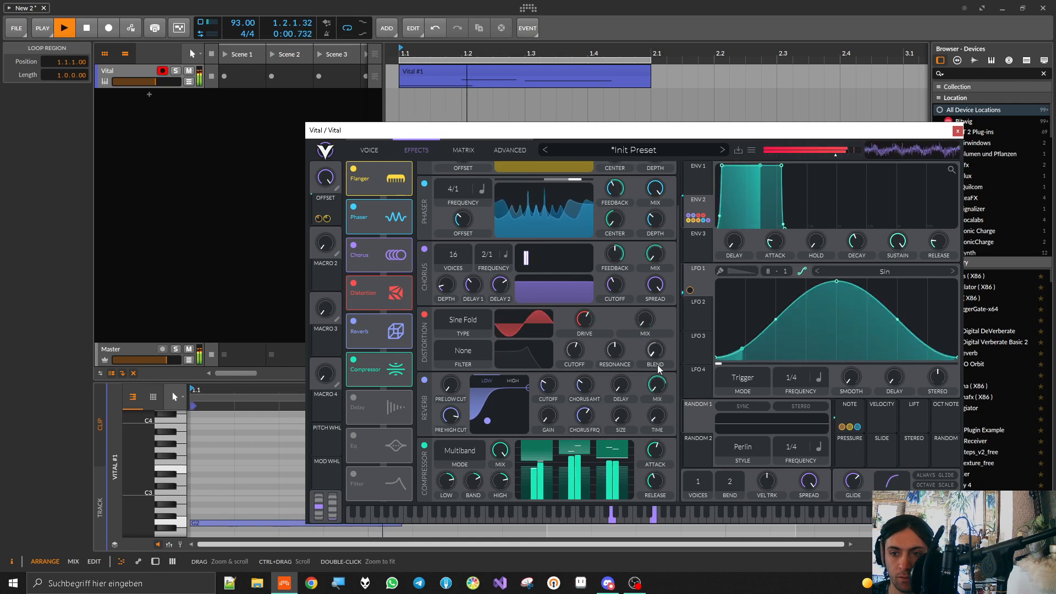
left_click_drag(659, 365, 658, 384)
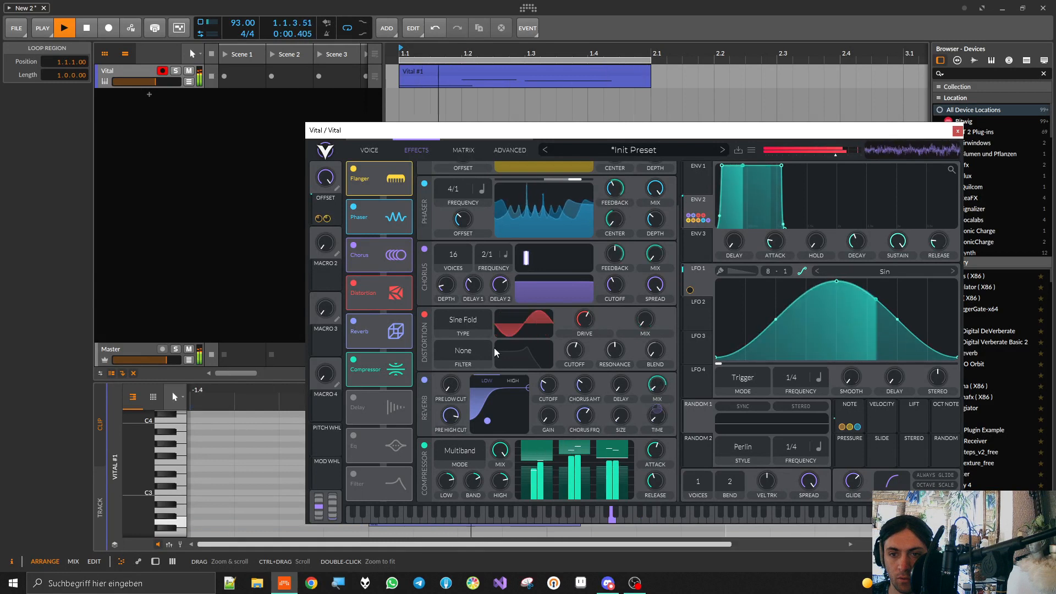
left_click_drag(380, 330, 394, 294)
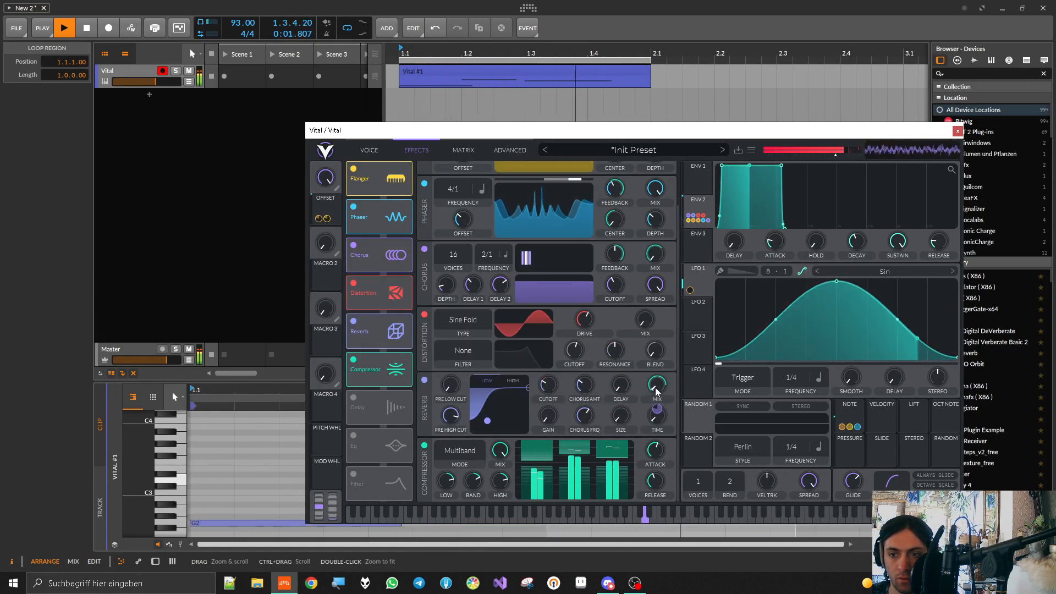
mouse_move(660, 390)
left_mouse_down()
mouse_move(659, 375)
mouse_move(658, 391)
left_mouse_up()
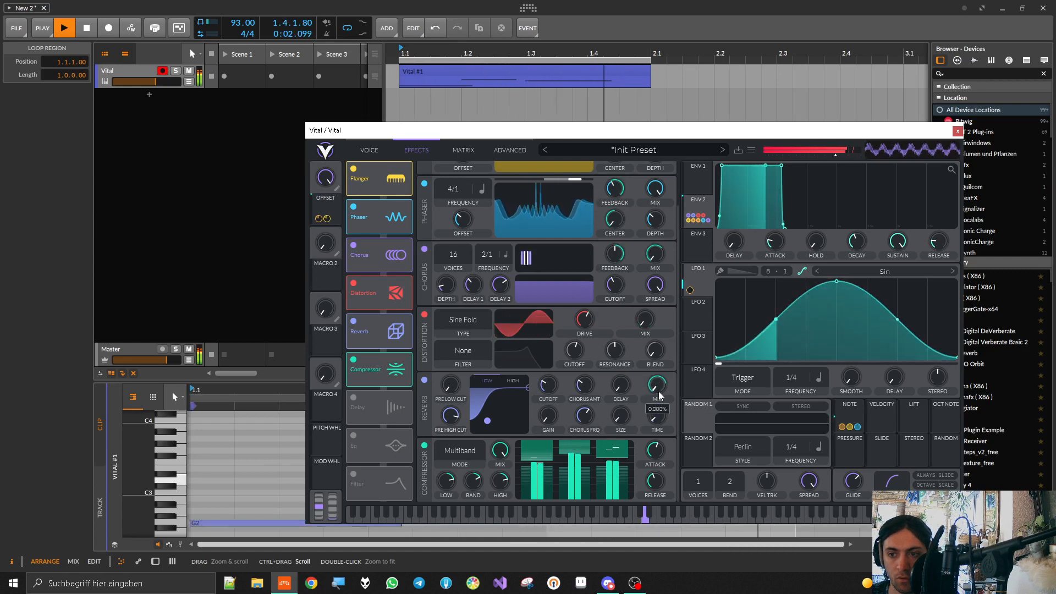
key("space")
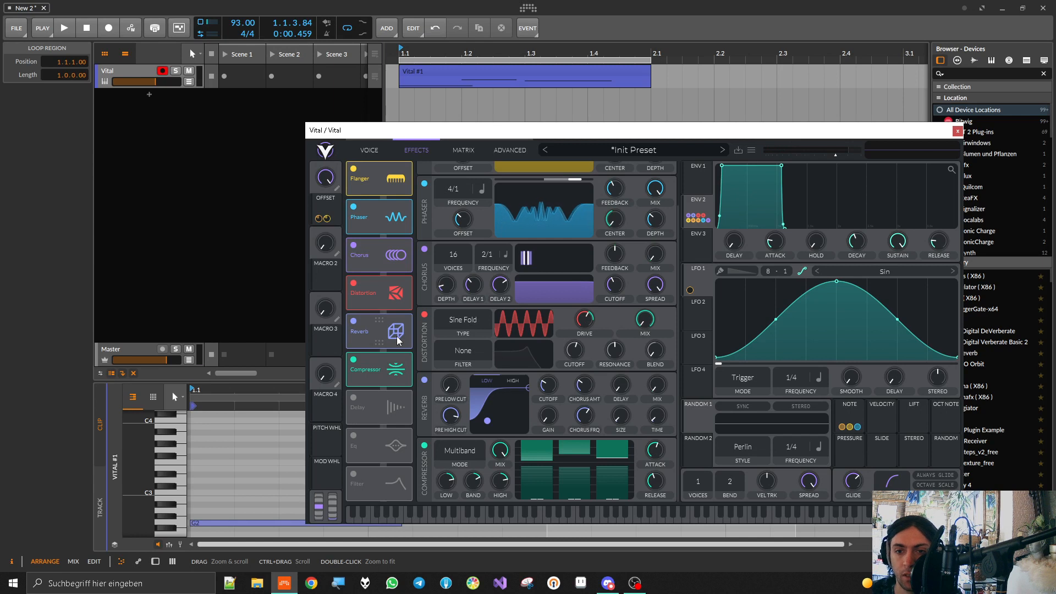
- Move the Chorus after the Distortion in the effects chain and raise the base chorus mix to 24% while auditioning the clip
left_click_drag(381, 256, 381, 294)
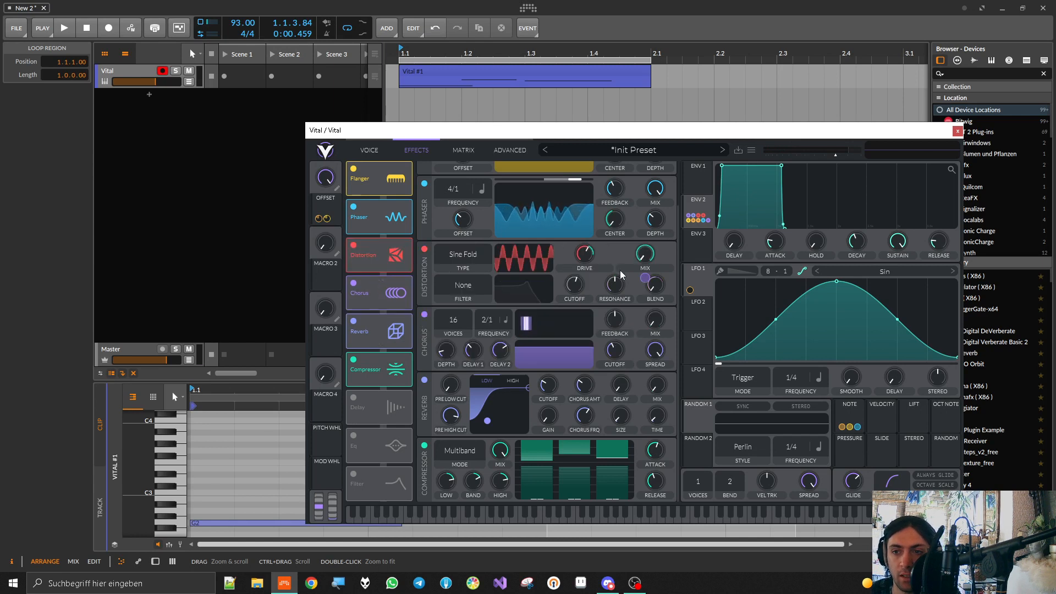
key("space")
left_click_drag(647, 250, 655, 289)
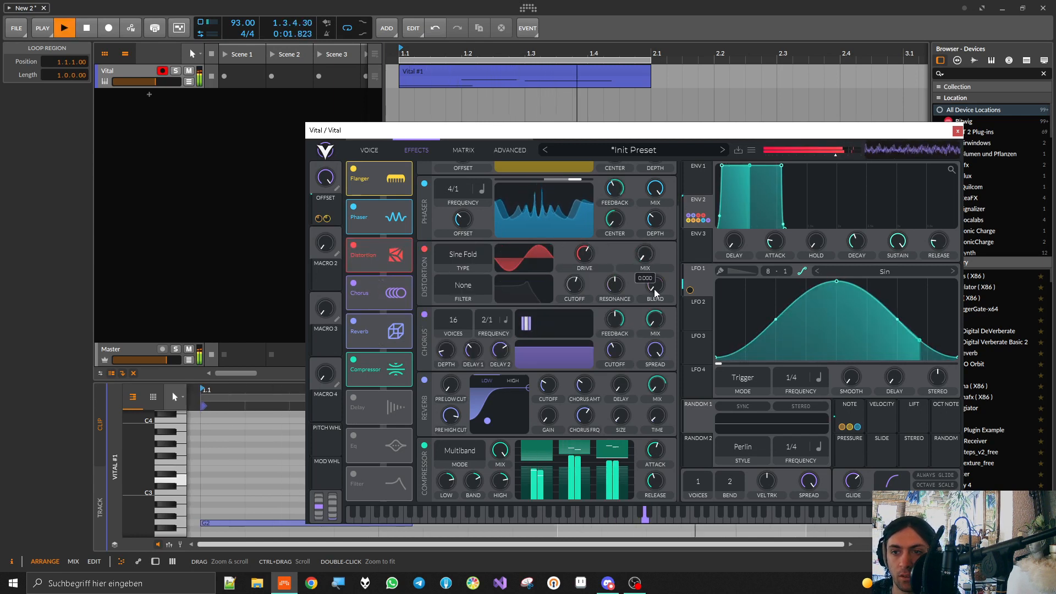
key("space")
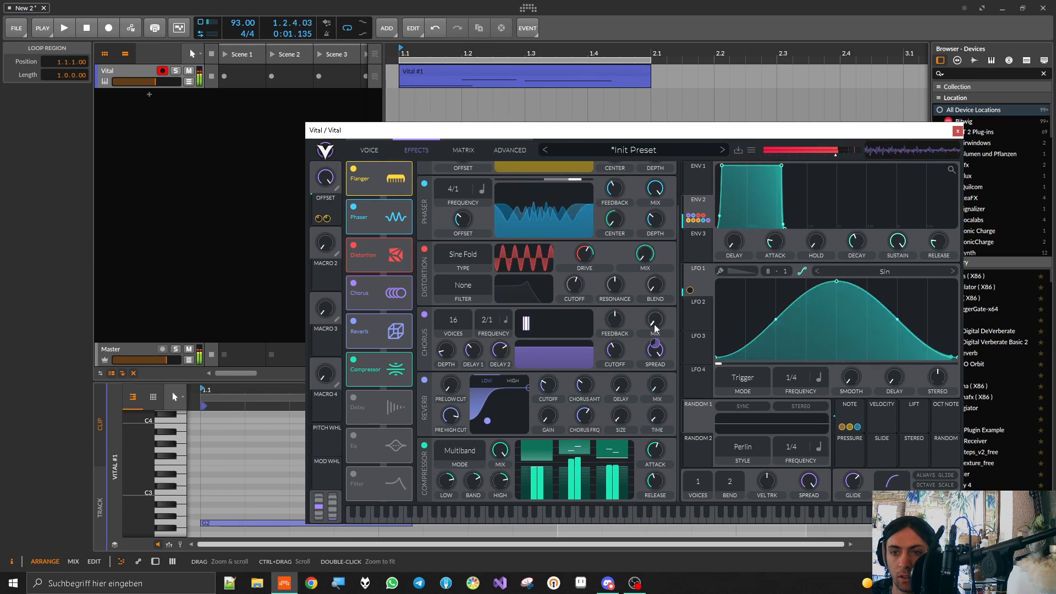
key("space")
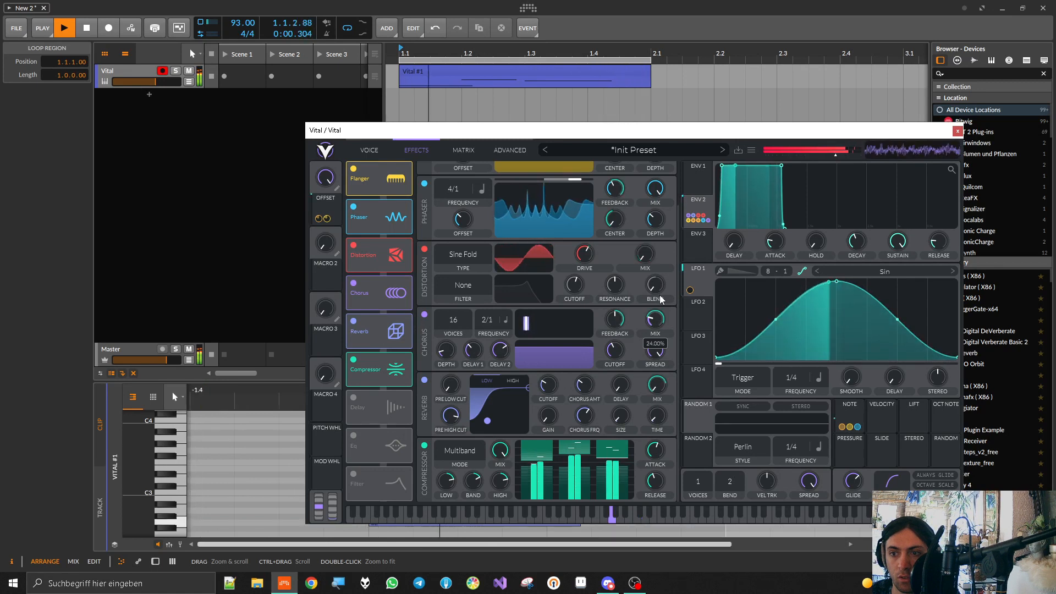
key("space")
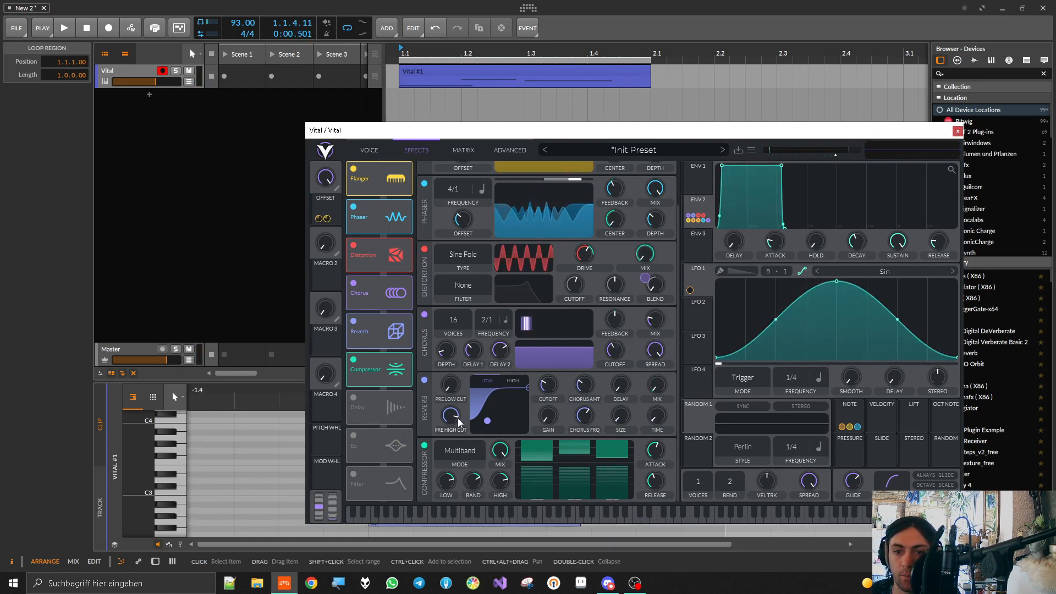
- Enable the Filter effect after the Compressor and look through its available filter modes
left_click(353, 475)
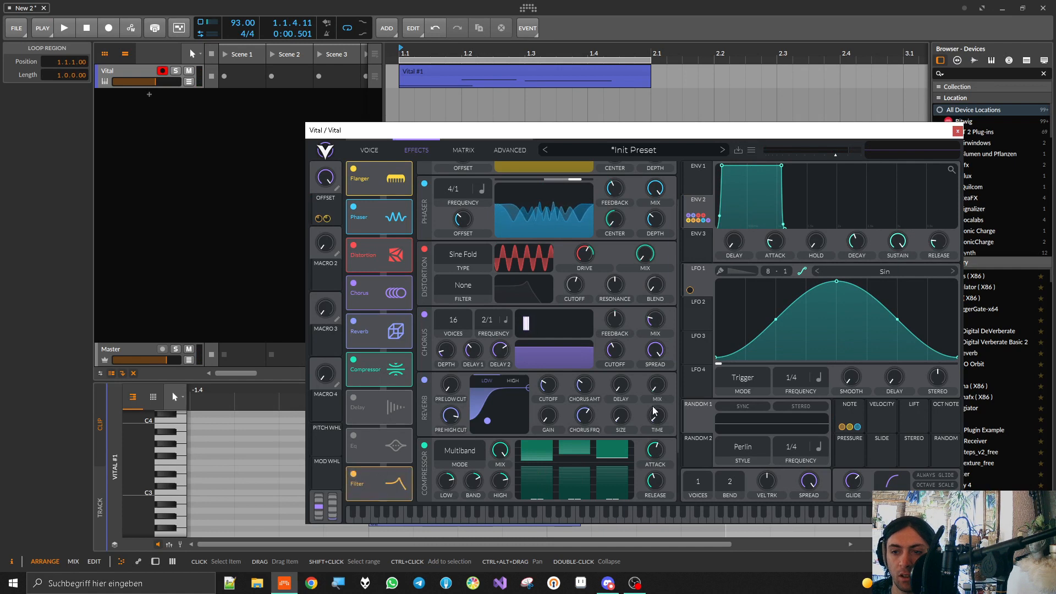
left_click_drag(678, 352, 678, 417)
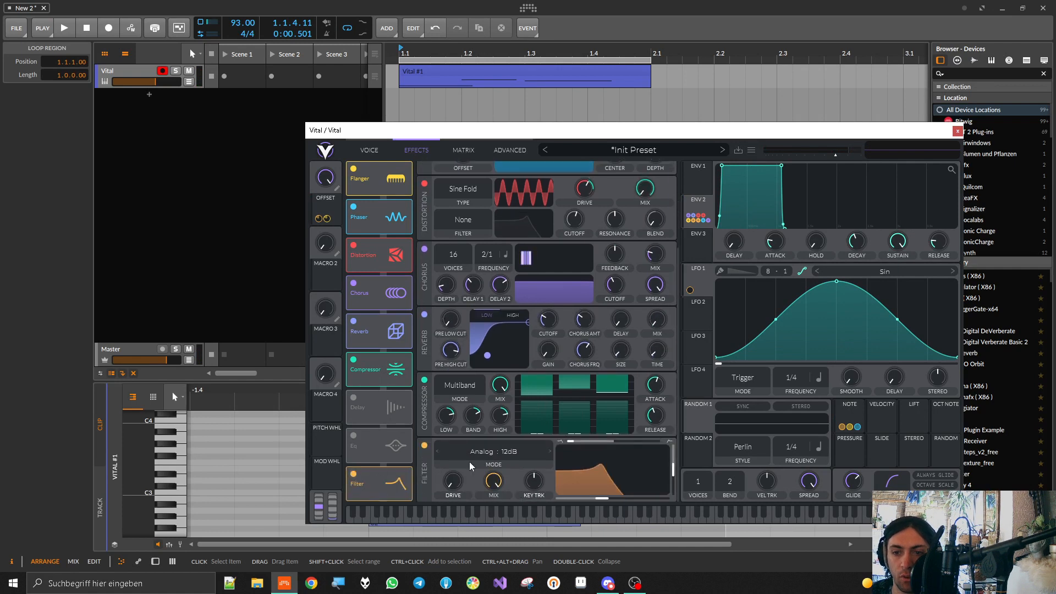
left_click(478, 452)
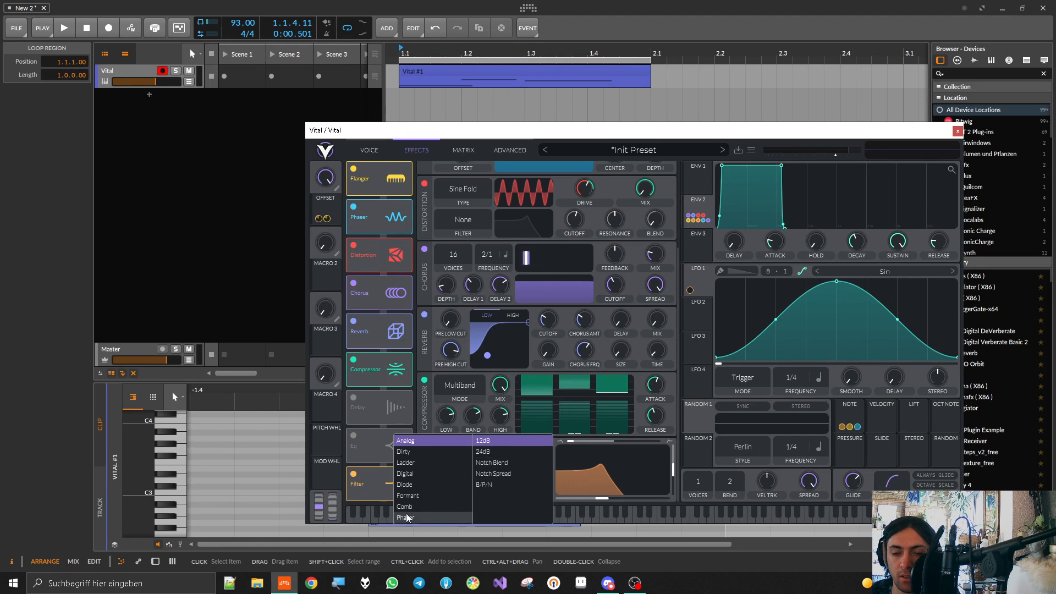
left_click(368, 489)
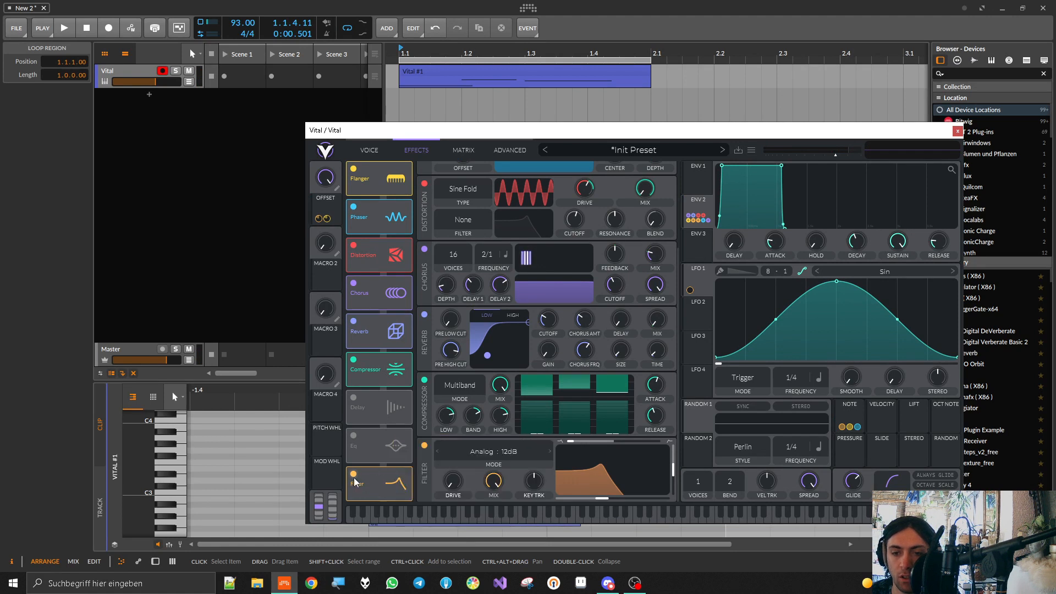
left_click(354, 475)
left_click(354, 475)
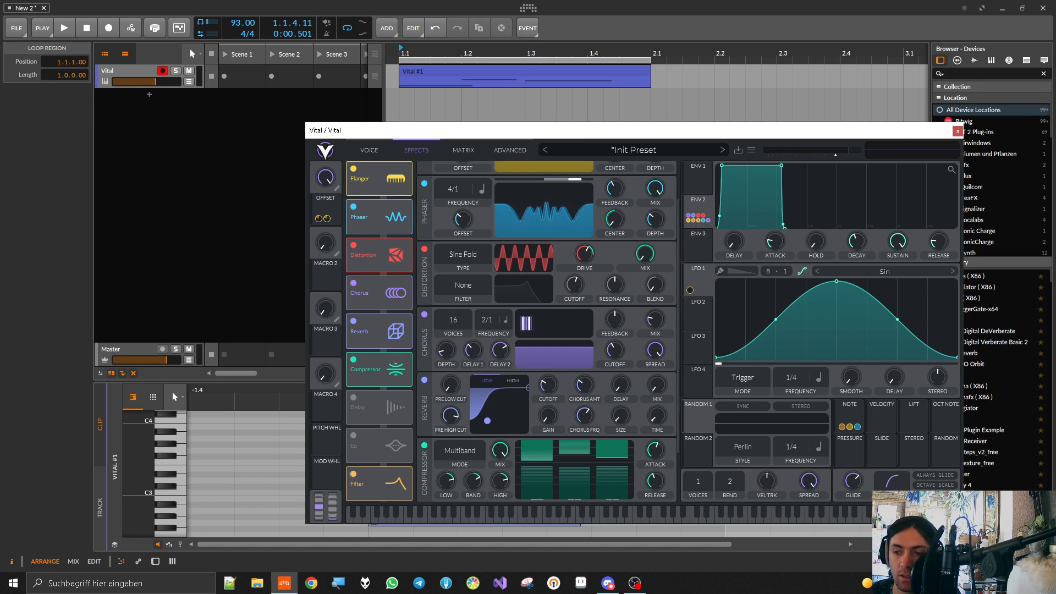
- Set the Filter effect to Comb Band Spread Comb with about 93% resonance, modulate its lowered cutoff with Note, and play the clip
left_click_drag(678, 322, 679, 388)
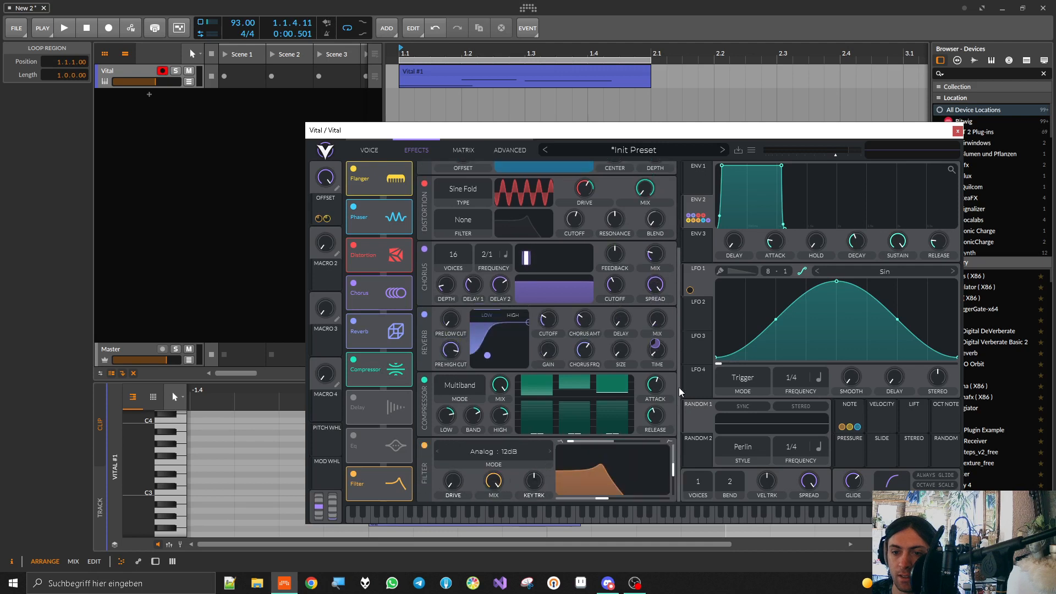
left_click(478, 455)
left_click(427, 506)
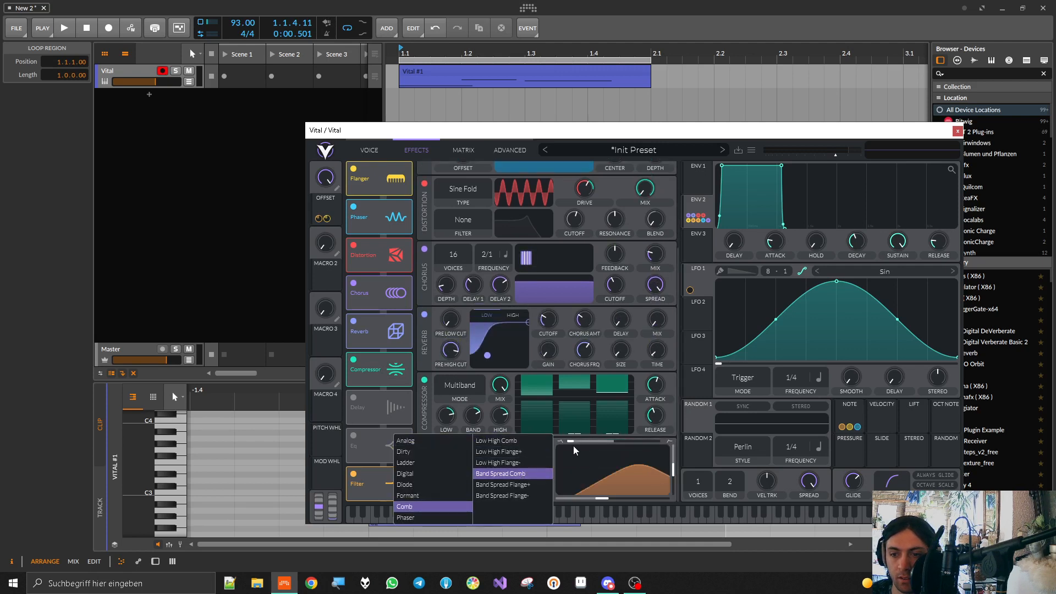
left_click(521, 474)
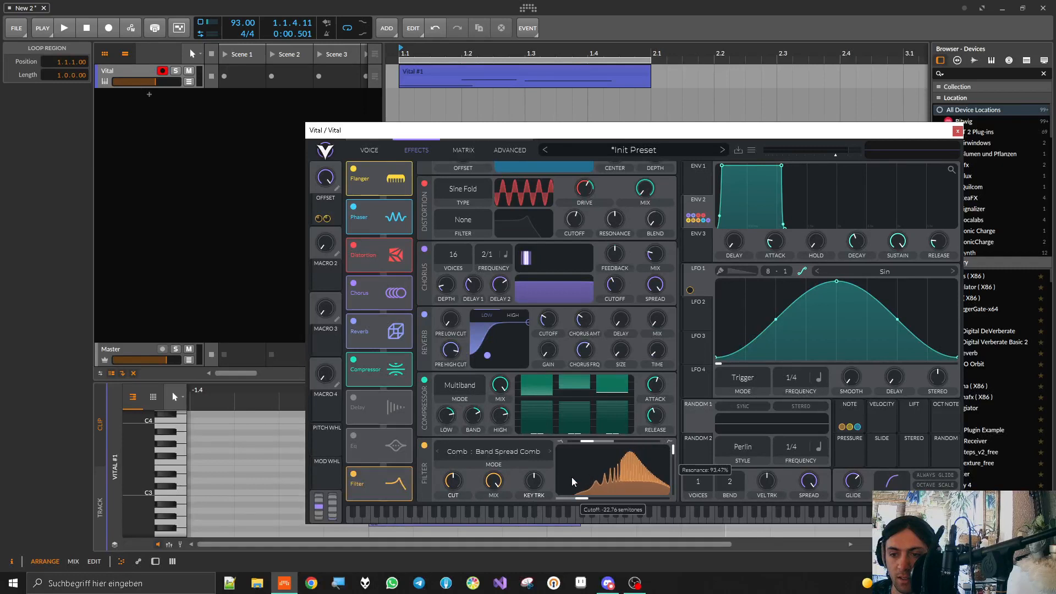
left_click_drag(856, 410, 575, 499)
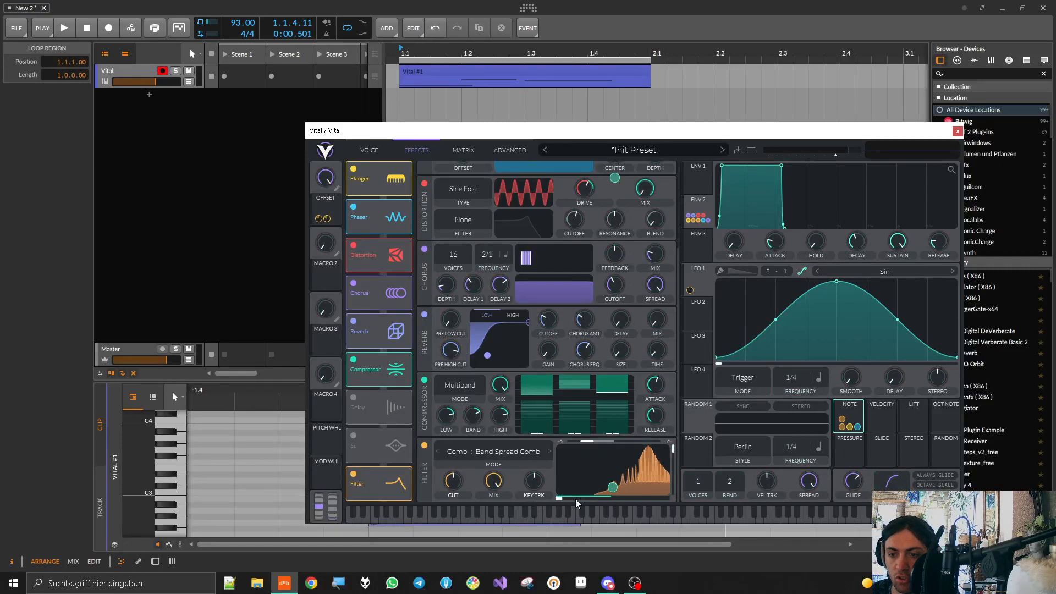
key("space")
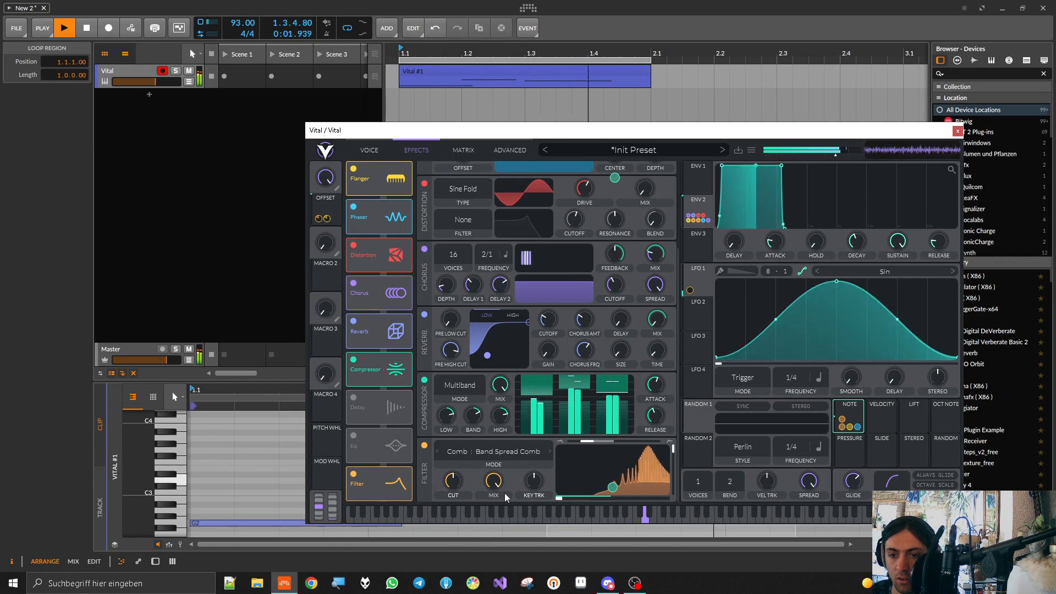
- Lower the Filter effect's Cut amount and raise its blend while auditioning the clip, and stop playback
mouse_move(452, 484)
left_mouse_down()
mouse_move(454, 511)
mouse_move(454, 501)
left_mouse_up()
left_click_drag(586, 443, 631, 452)
key("space")
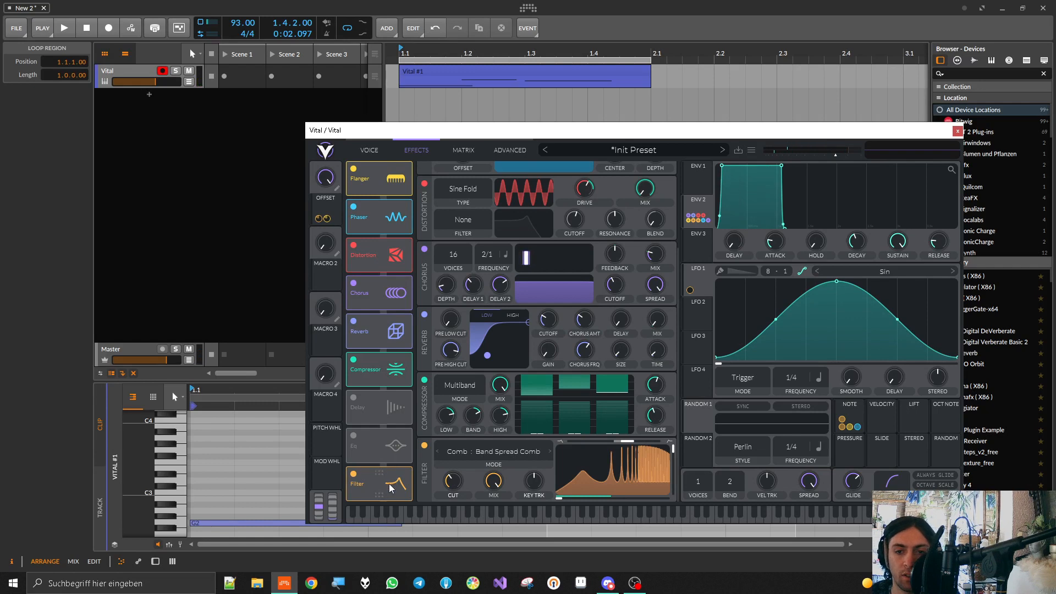
- Move the Filter effect to the start of the effects chain, ahead of the Flanger, and audition the clip
key("space")
left_click_drag(387, 489, 387, 178)
mouse_move(380, 267)
left_mouse_down()
mouse_move(387, 299)
mouse_move(387, 220)
mouse_move(382, 306)
mouse_move(385, 259)
left_mouse_up()
left_click_drag(390, 339, 386, 401)
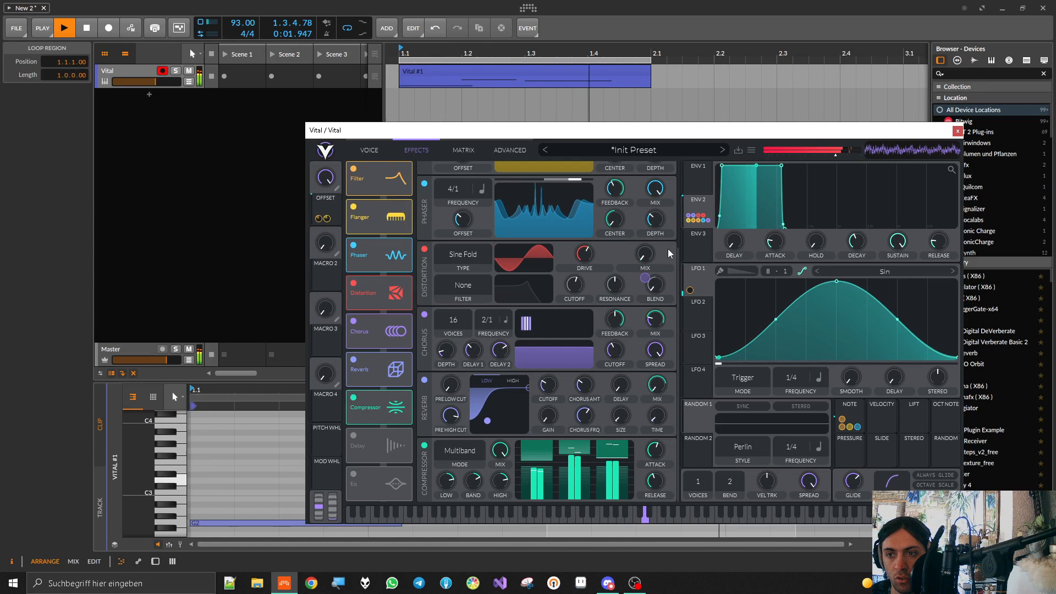
key("space")
scroll(672, 235, "up", 5)
key("space")
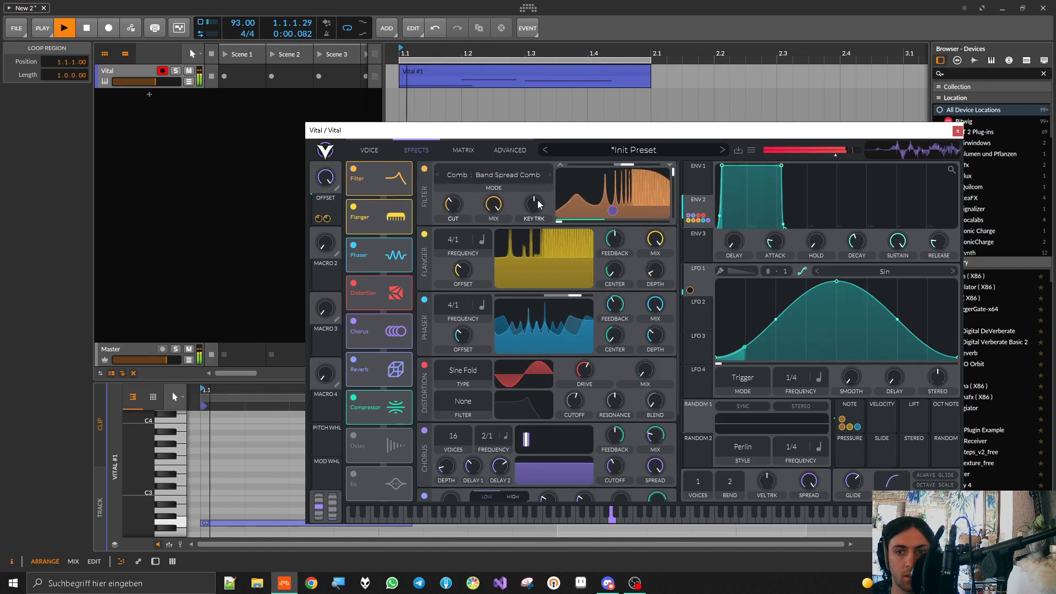
- Lower the Filter effect's Cut, modulate its resonance with Env 2 at about -0.550, and readjust its blend during playback
left_click_drag(459, 226, 468, 253)
left_click_drag(615, 165, 577, 182)
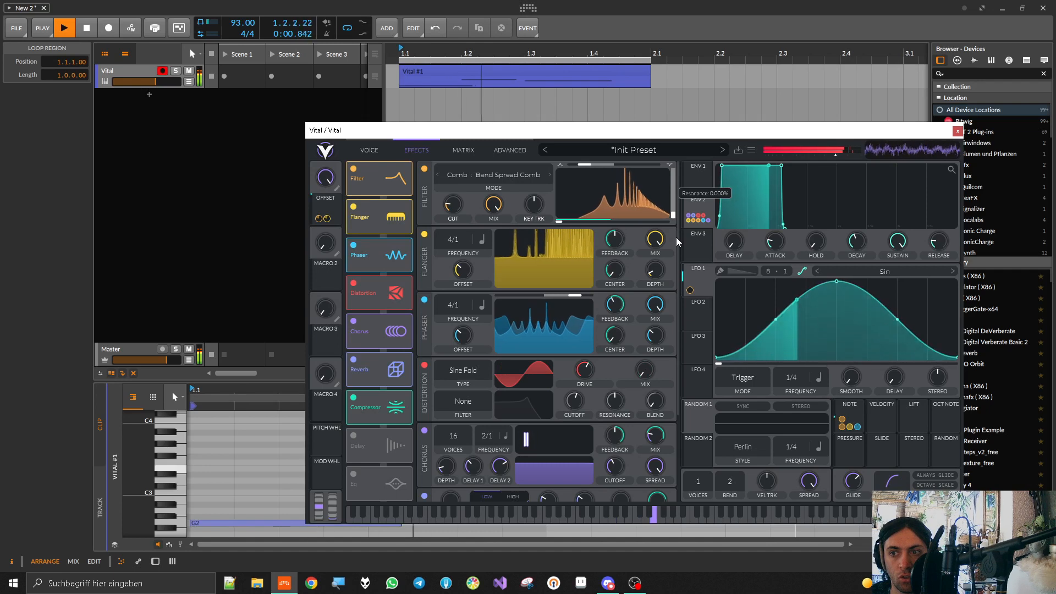
left_click_drag(676, 237, 662, 198)
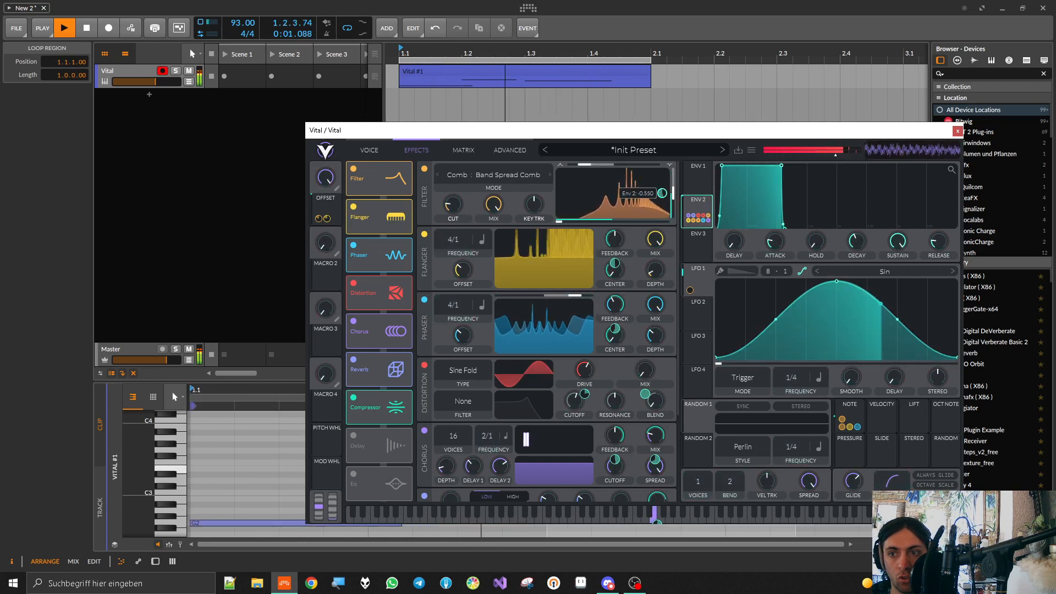
left_click_drag(591, 163, 613, 174)
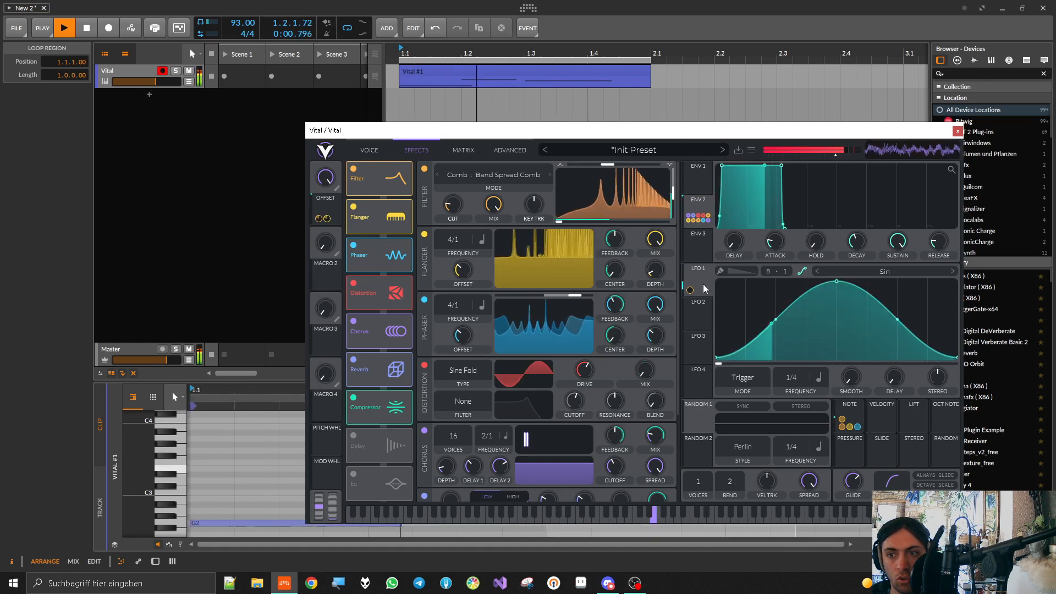
- Modulate the Filter effect's cutoff with LFO 1, making the modulation bipolar with an amount of about 0.337, and stop playback
left_click_drag(690, 290, 574, 226)
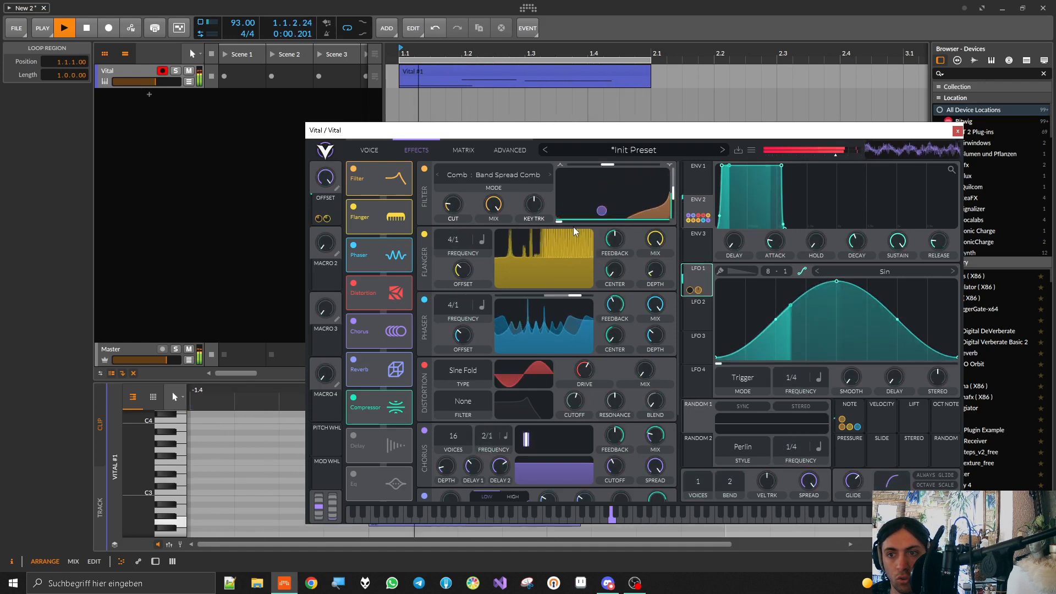
left_click(460, 149)
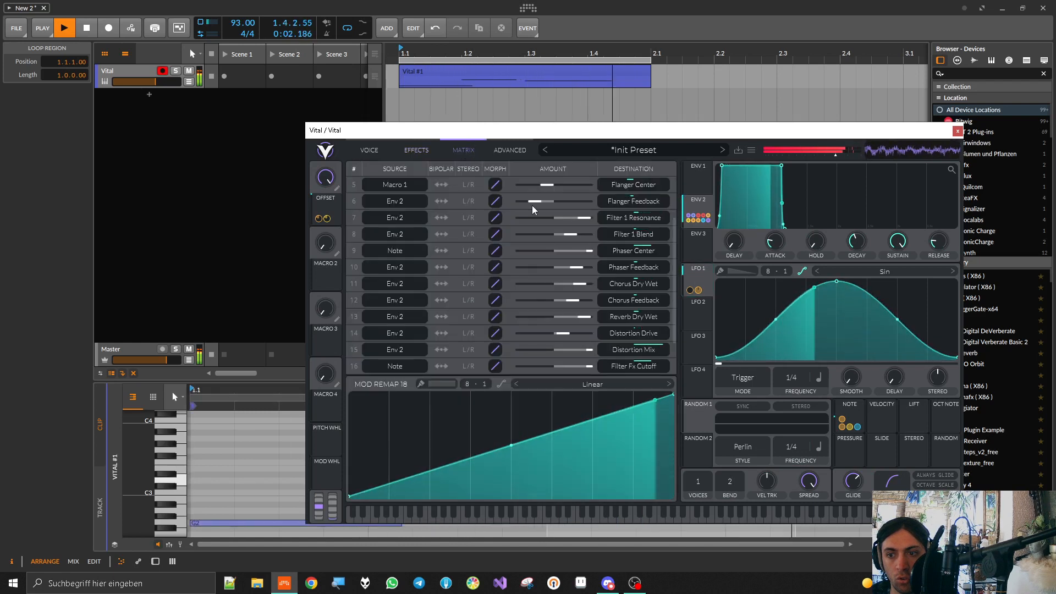
scroll(675, 268, "down", 3)
scroll(675, 268, "down", 1)
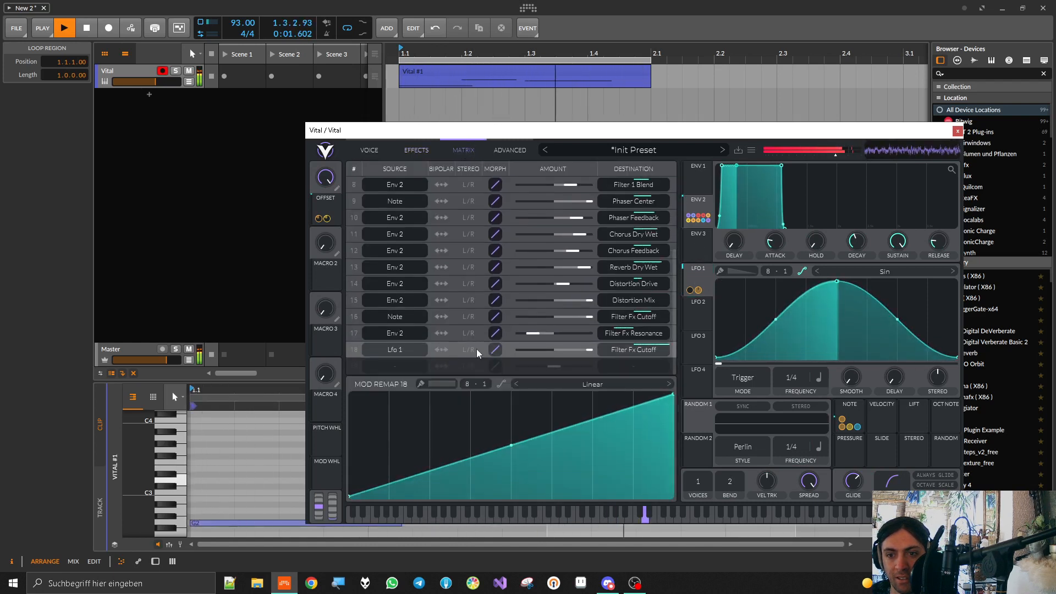
left_click_drag(589, 351, 533, 366)
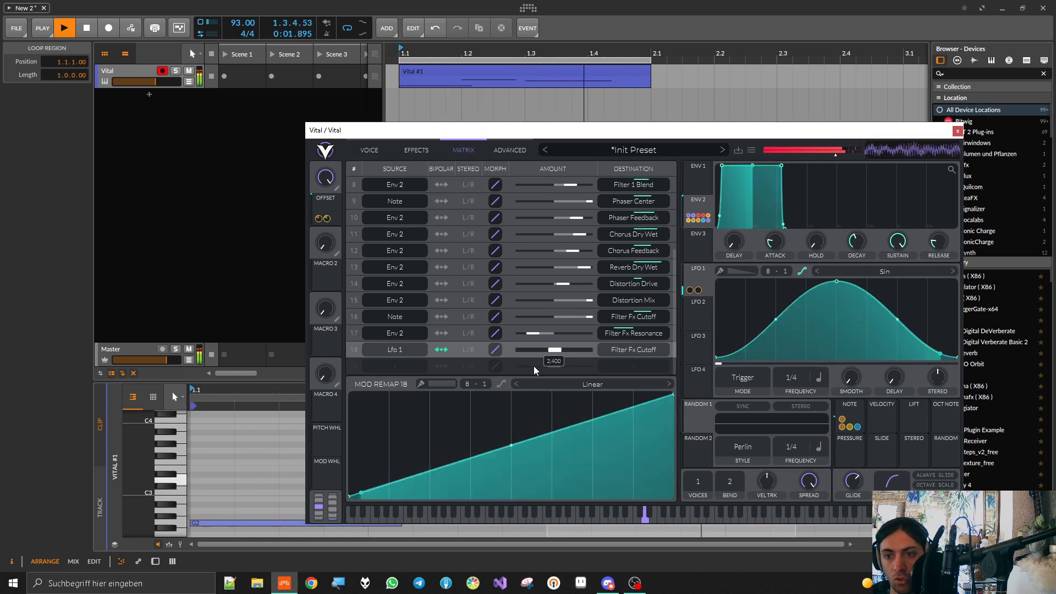
mouse_move(549, 354)
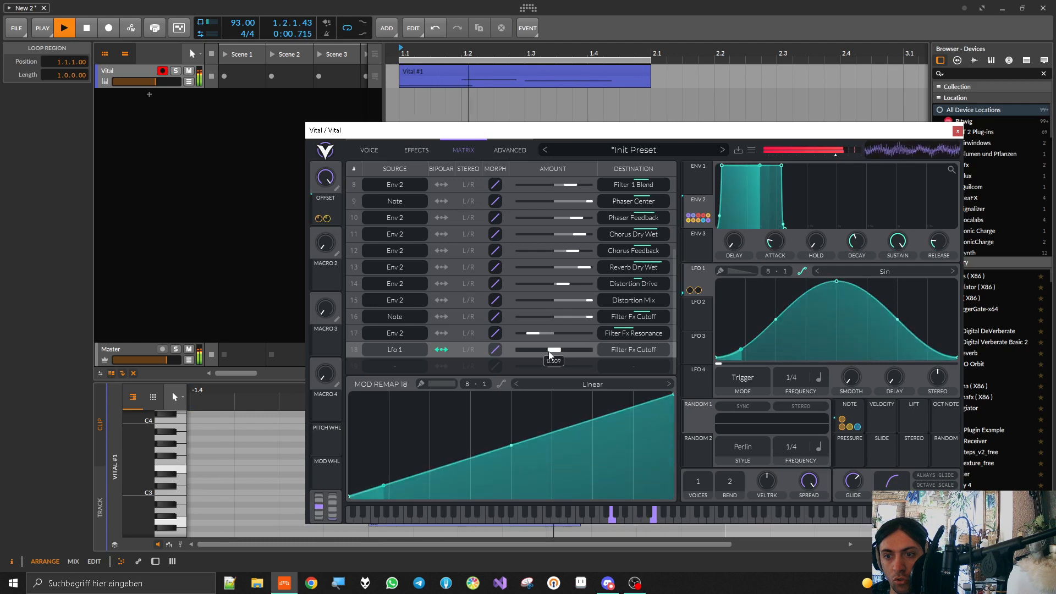
left_click_drag(550, 352, 549, 352)
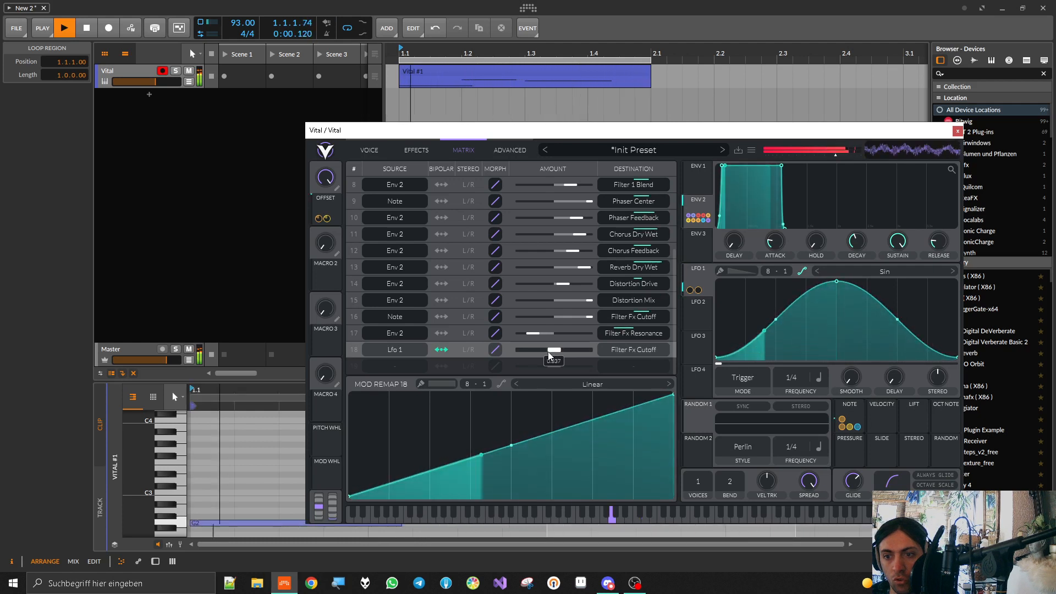
key("space")
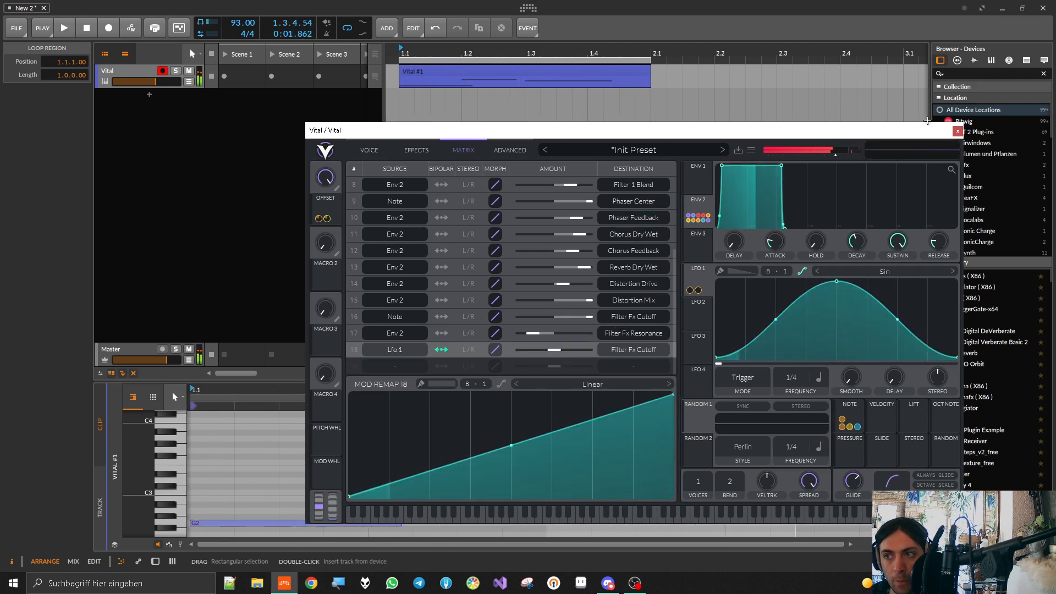
- Close the Vital plug-in window and delete the Vital #1 clip from the arrangement
left_click(958, 131)
left_click(589, 77)
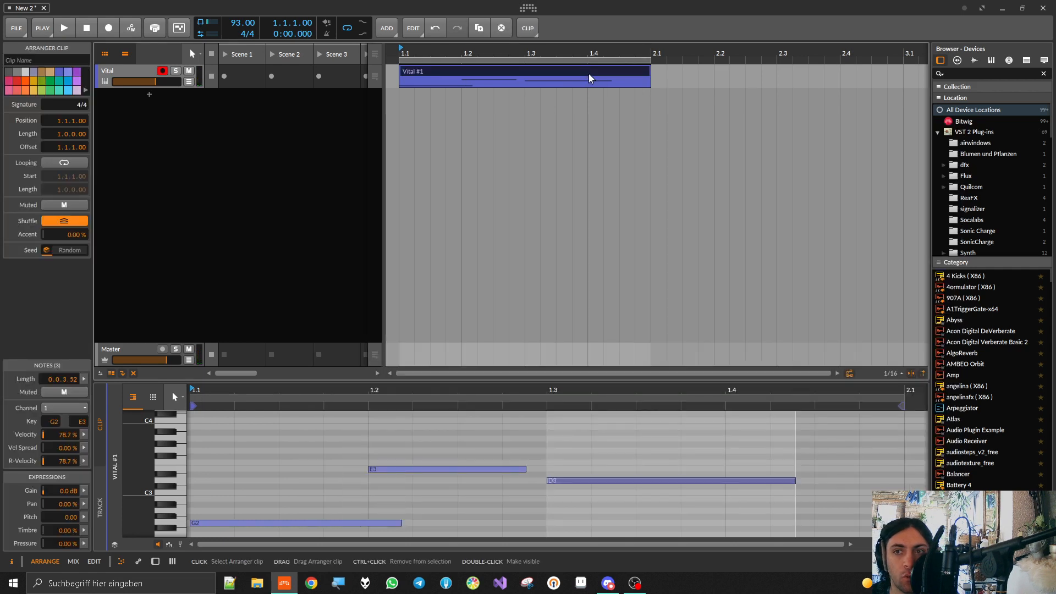
key("Delete")
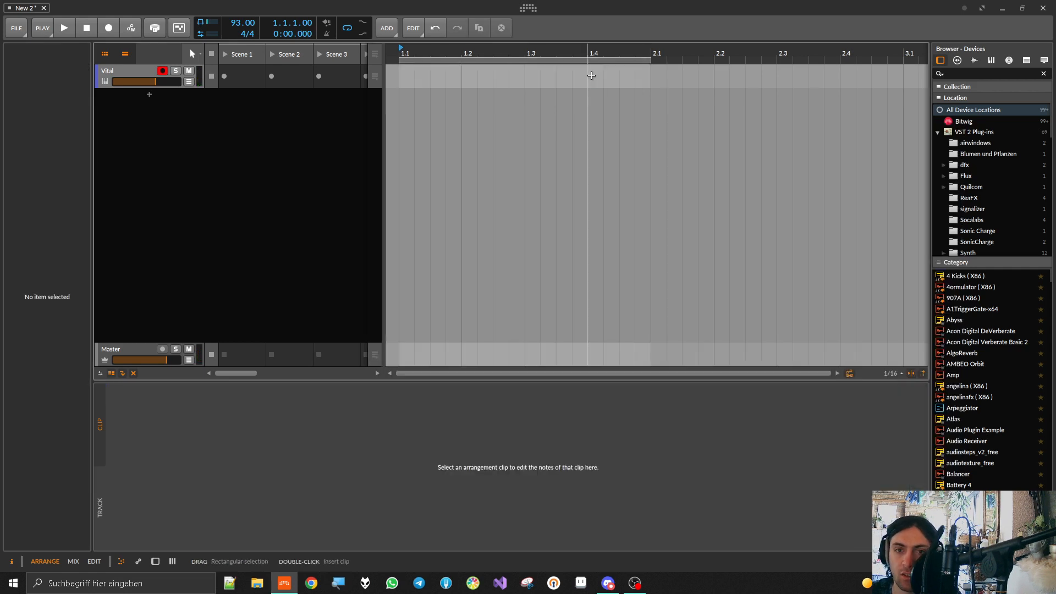
- Reopen Vital from the instrument track's device chain and shorten its glide time to about 0.013 seconds
left_click(149, 73)
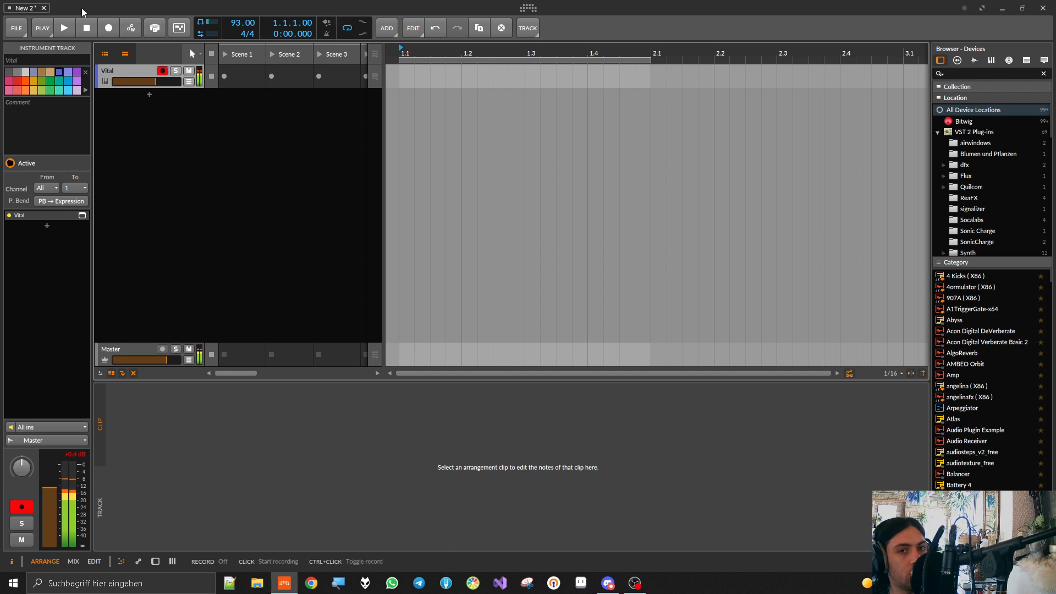
left_click(133, 373)
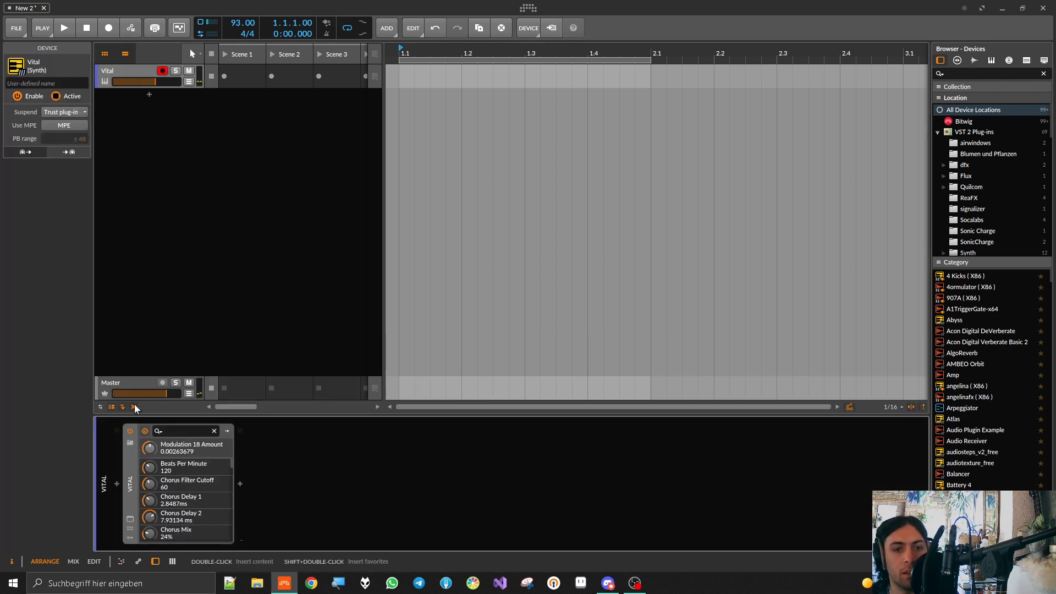
left_click(130, 519)
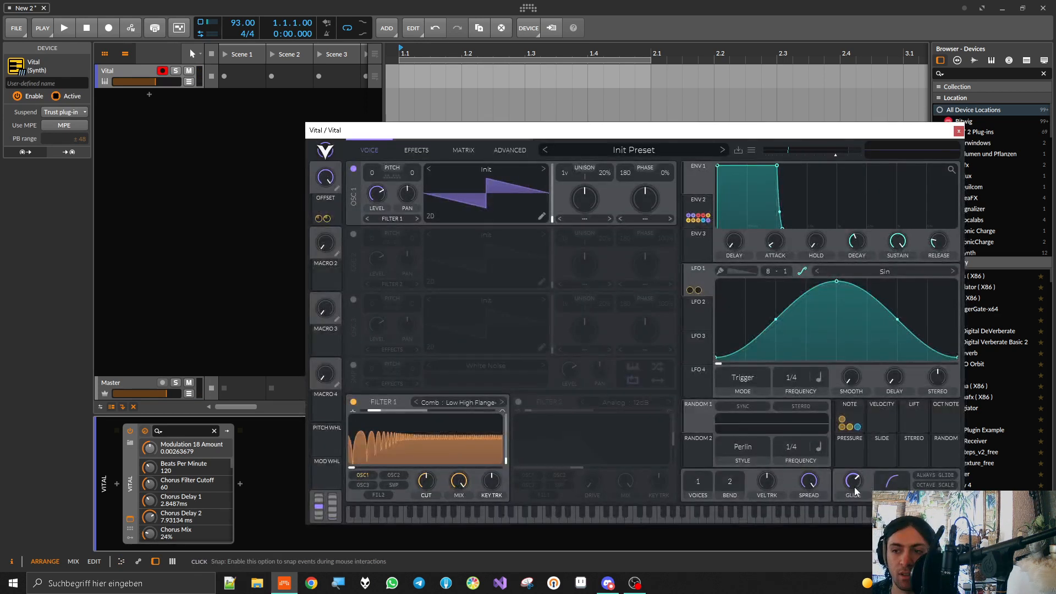
left_click_drag(854, 487, 853, 512)
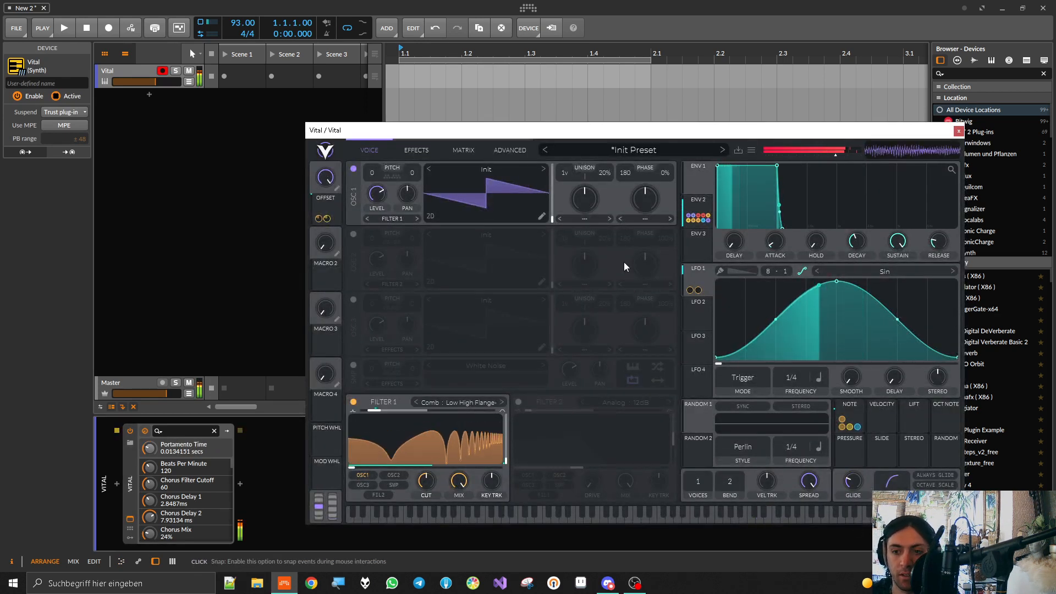